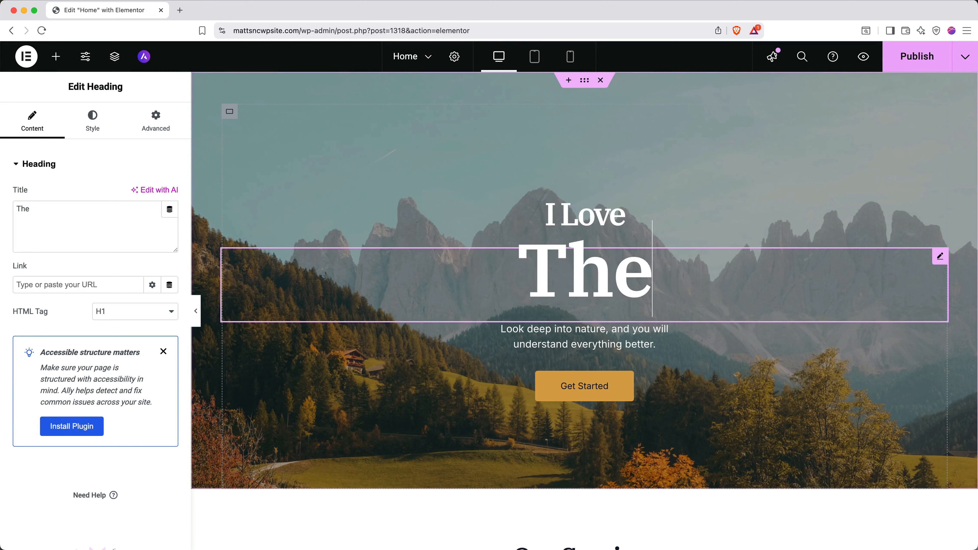
Retype the hero heading under 'I Love' as 'The Mountain'
text(ain)
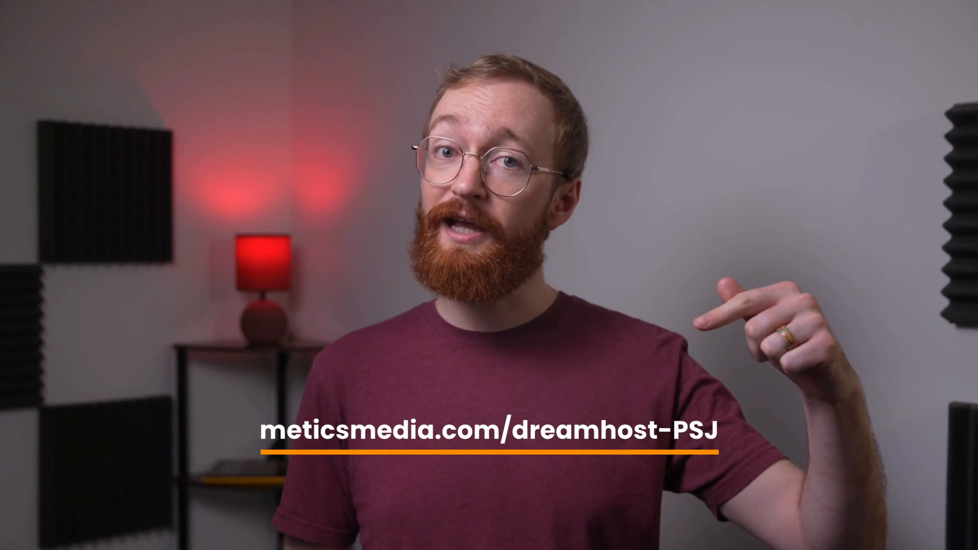
scroll(489, 424, down, 2)
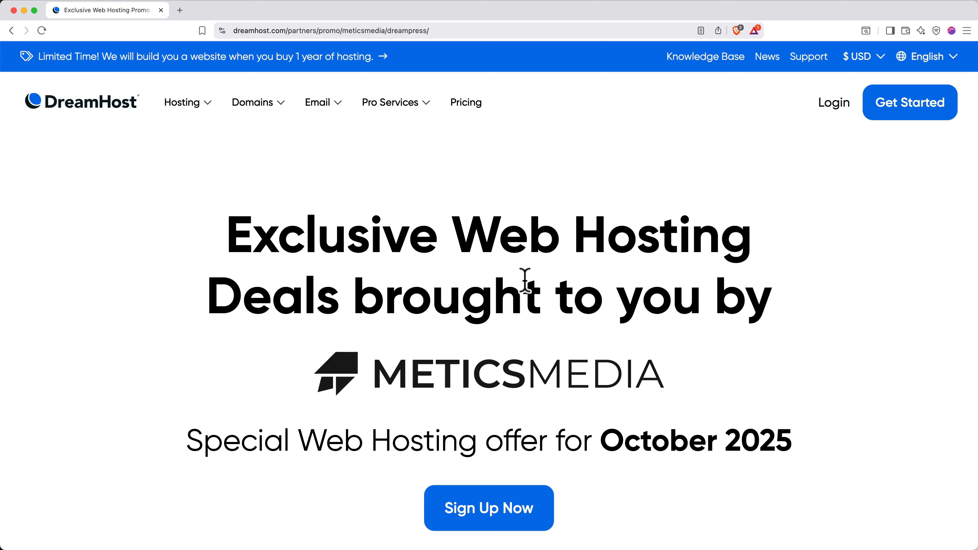
Begin a yearly DreamPress signup and opt to register a new domain
click(498, 508)
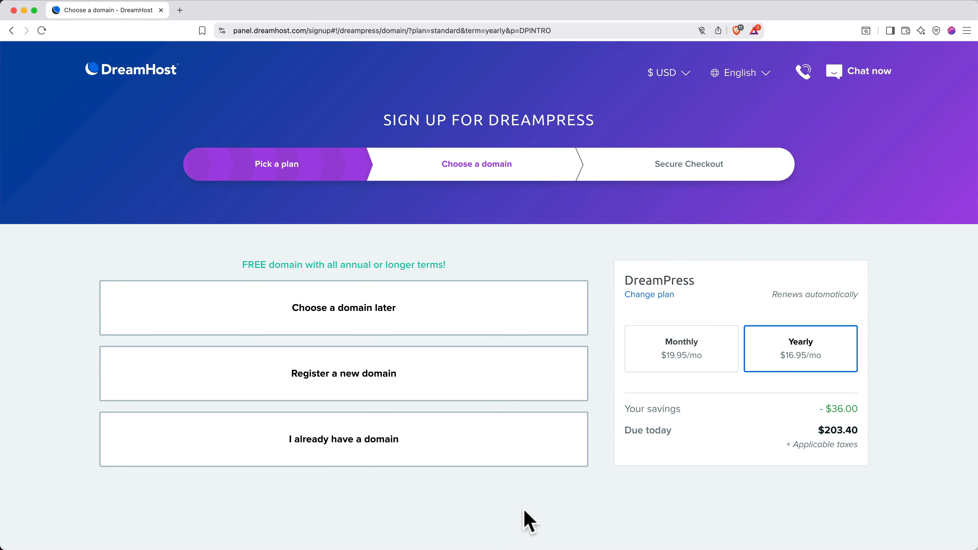
click(451, 393)
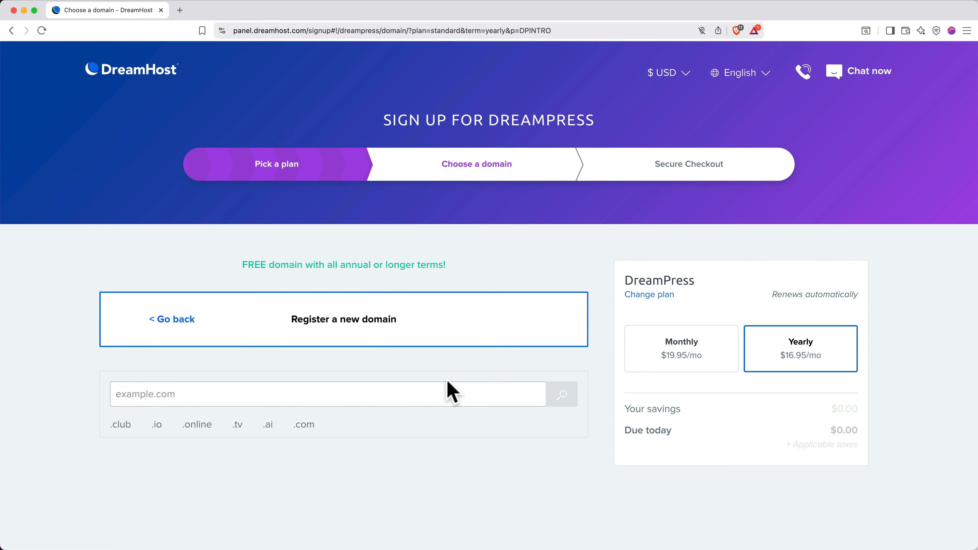
Search for mattdhwpsite.com and add it to the order for $0.00
text(ma)
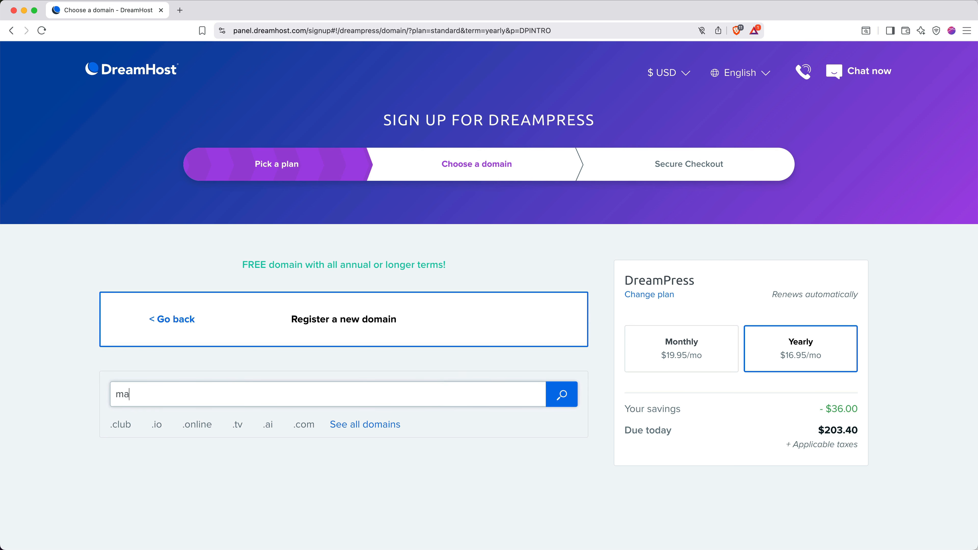
text(ttdhwpsite.com)
click(560, 395)
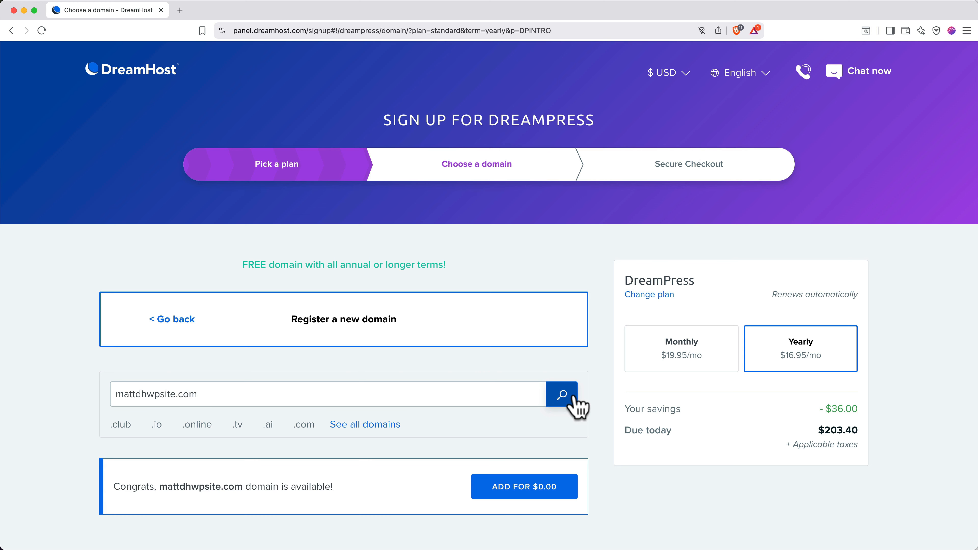
click(537, 499)
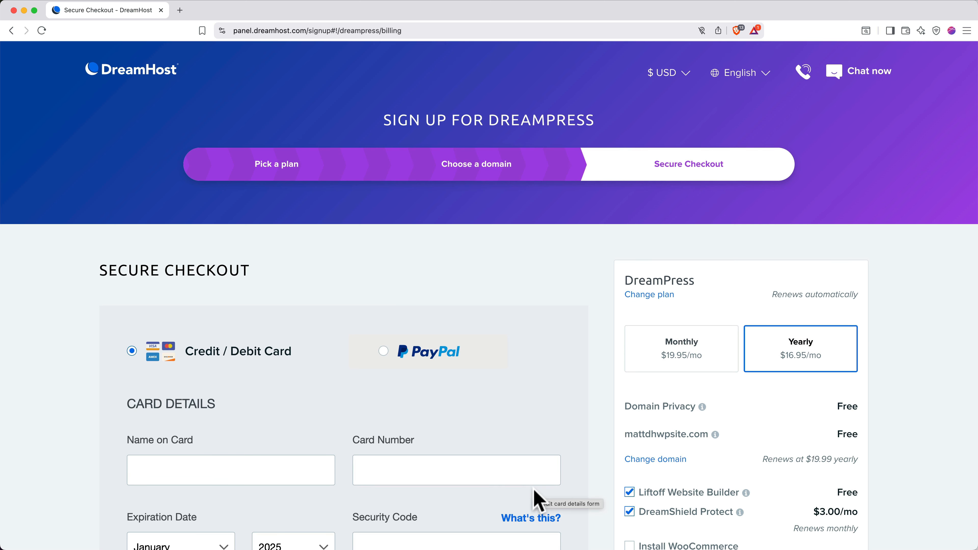
Remove the Liftoff Website Builder add-on from the order and select PayPal for payment
scroll(613, 497, down, 5)
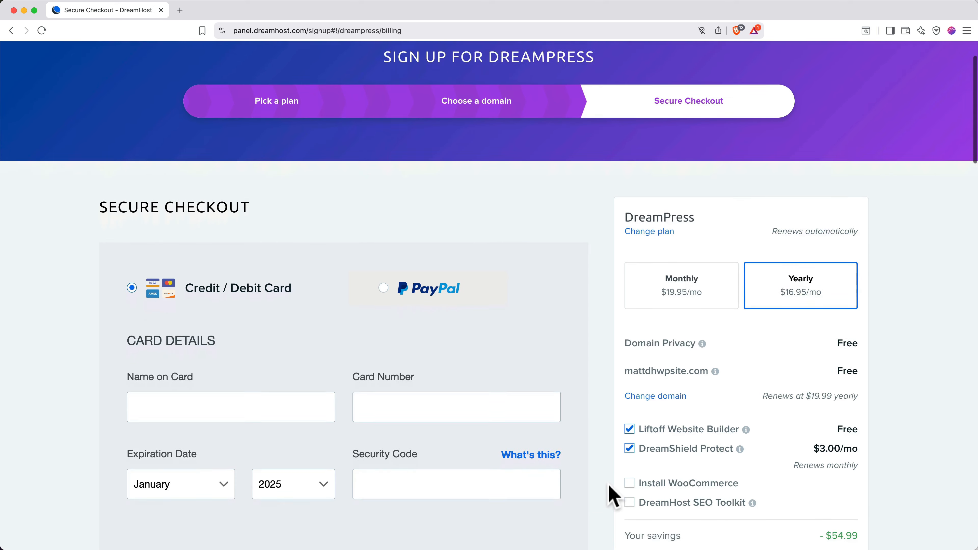
scroll(609, 484, down, 1)
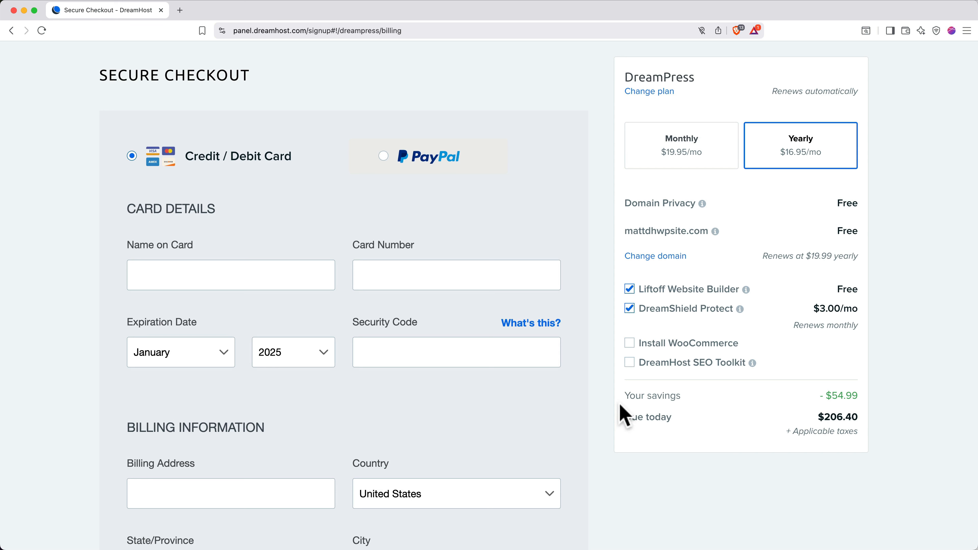
click(628, 289)
click(379, 155)
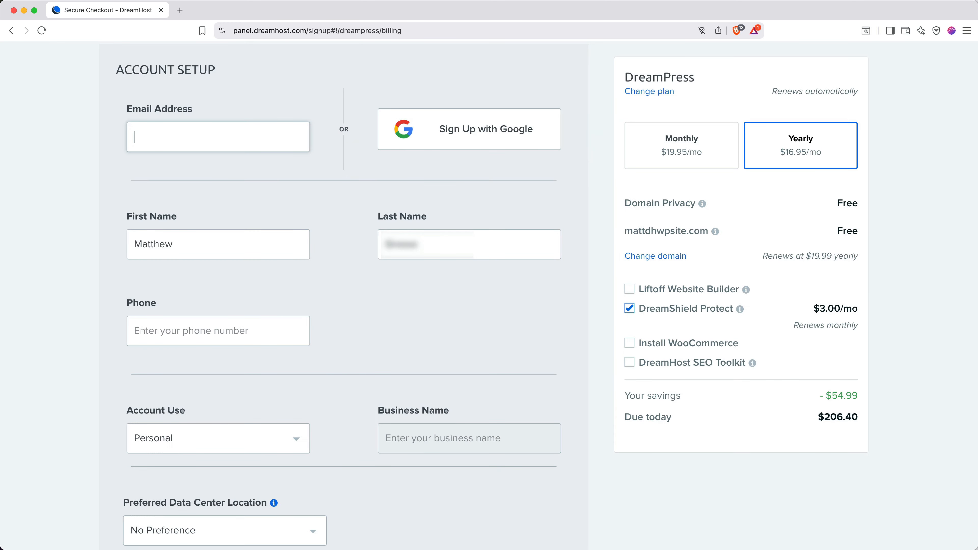
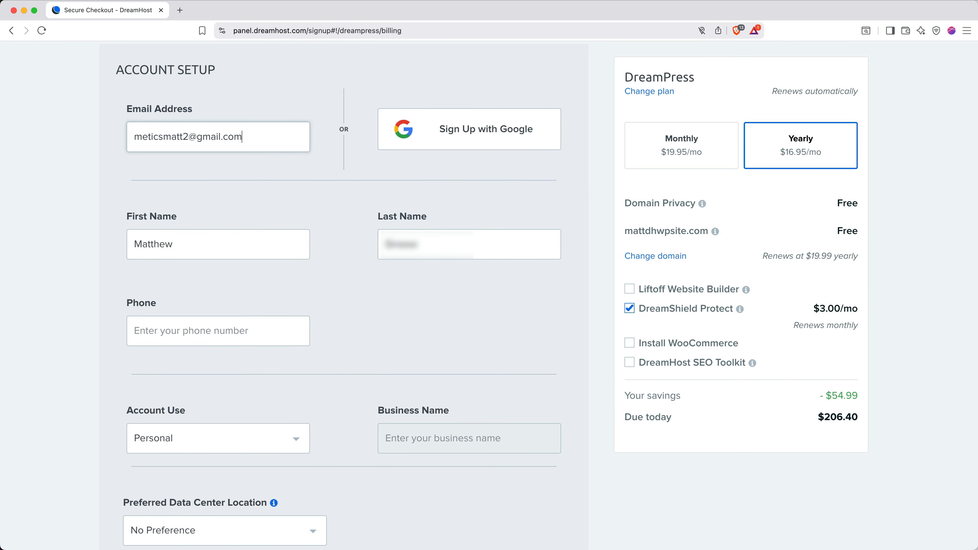
Enter the account email, uncheck the email-offers box, and submit the DreamPress order
scroll(328, 269, down, 20)
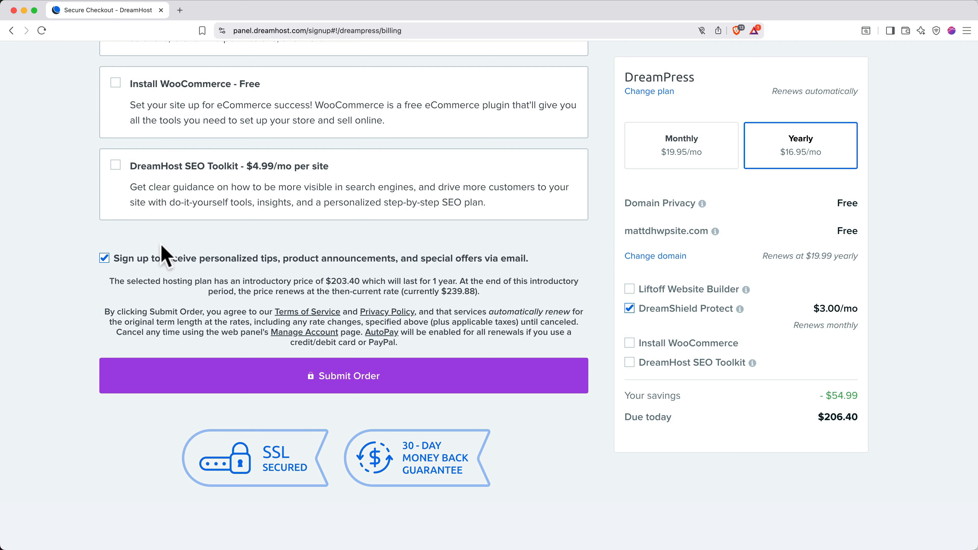
click(104, 258)
click(308, 384)
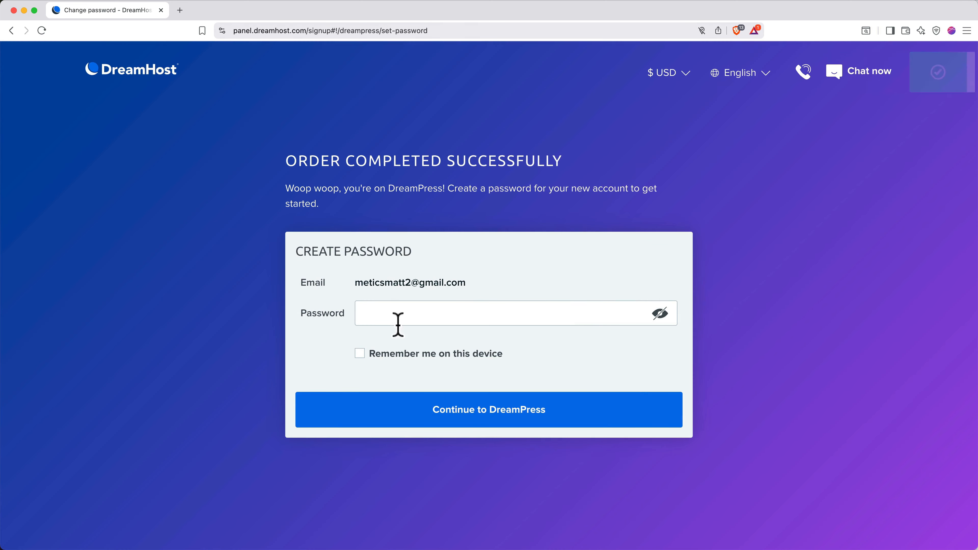
Set the account password, tick 'Remember me on this device', and continue to DreamPress
click(402, 316)
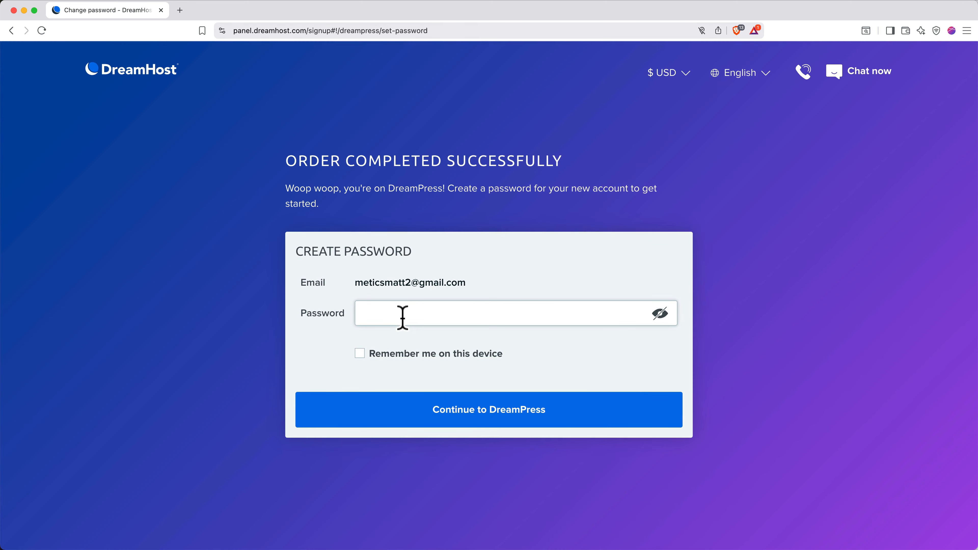
text(****************)
click(360, 353)
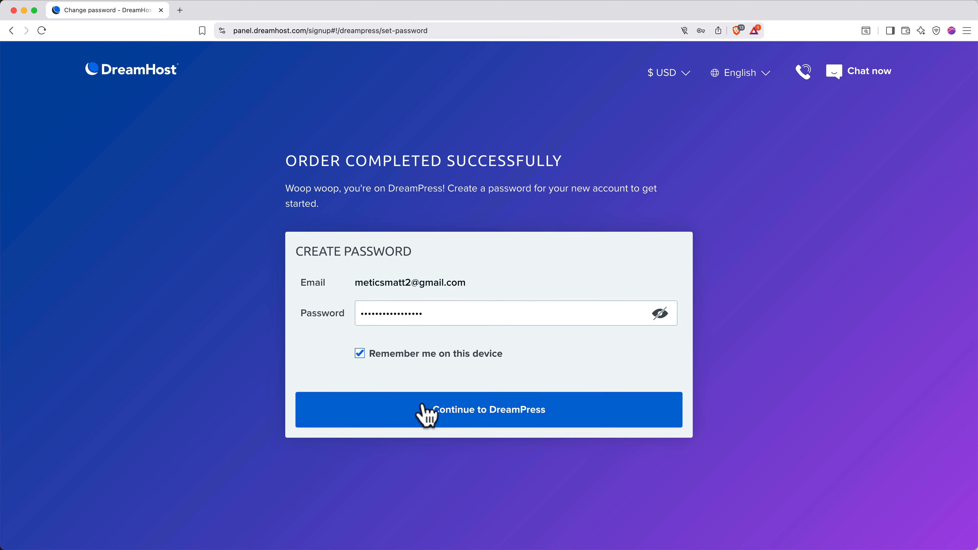
click(430, 411)
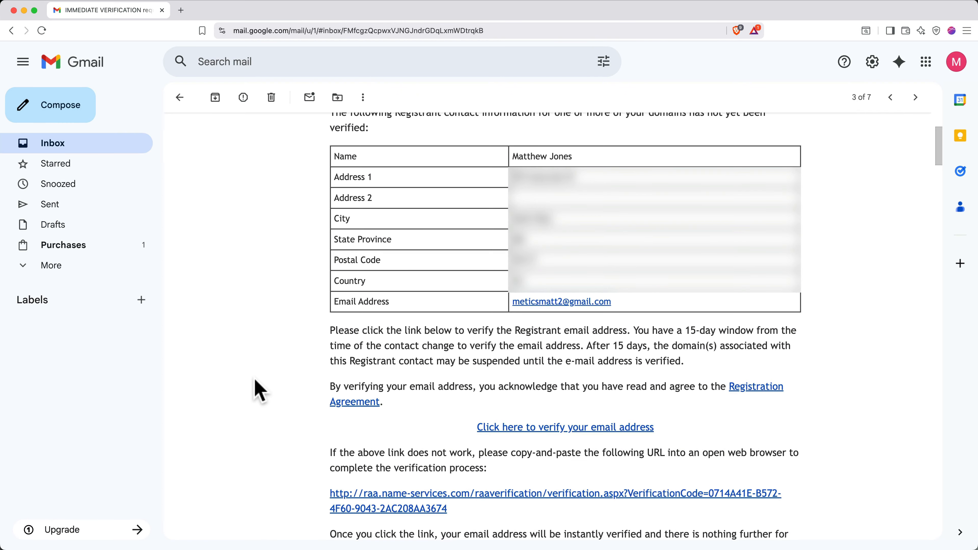
Archive the verification email and follow the Account Activated email's DreamHost Panel link
click(216, 97)
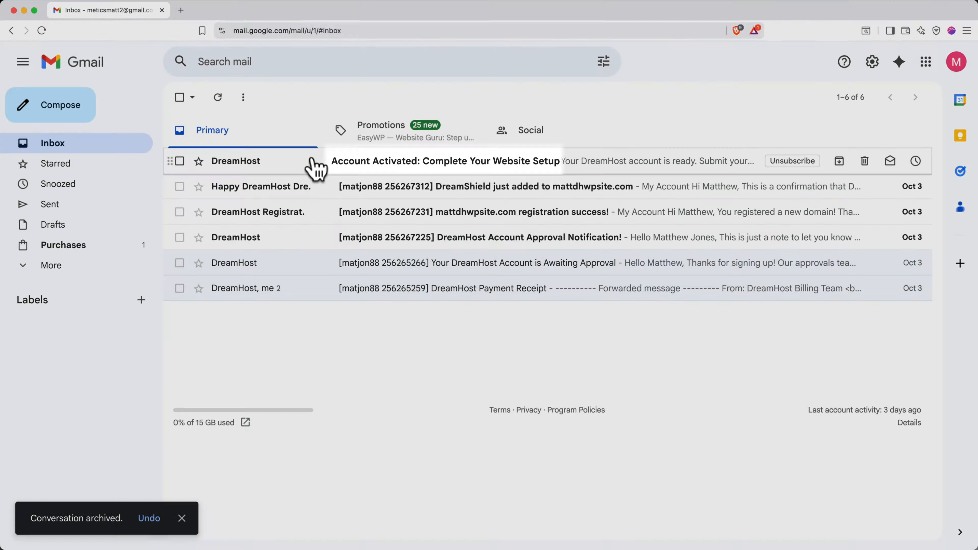
click(316, 167)
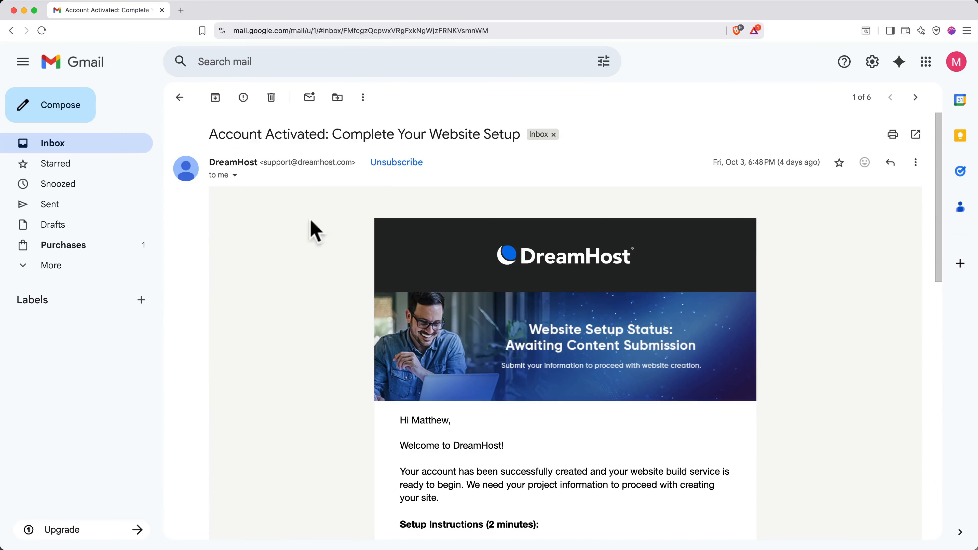
scroll(328, 360, down, 7)
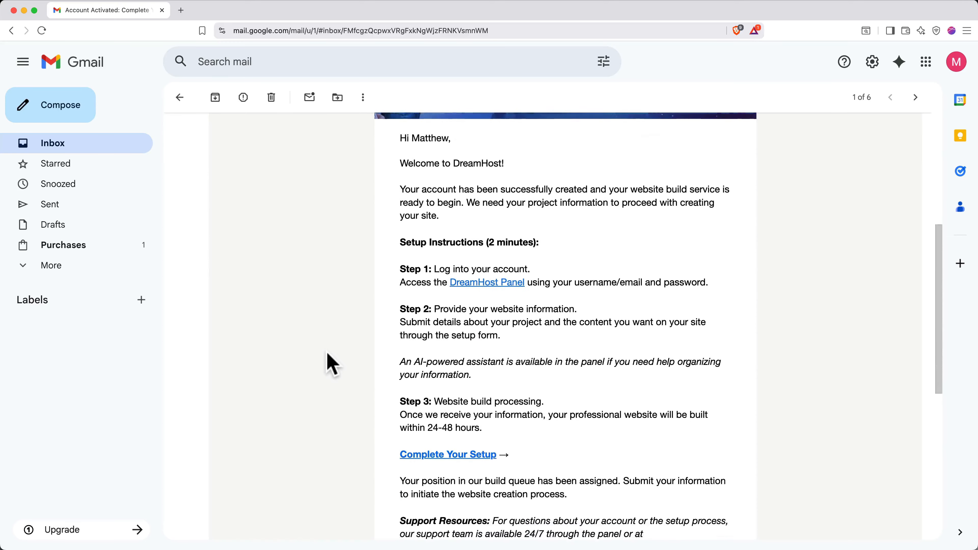
scroll(328, 364, down, 1)
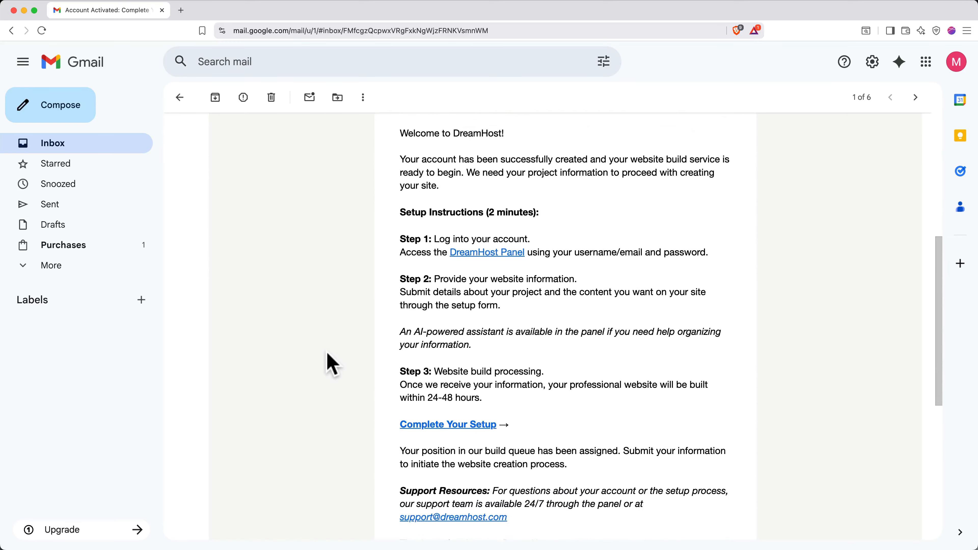
click(480, 252)
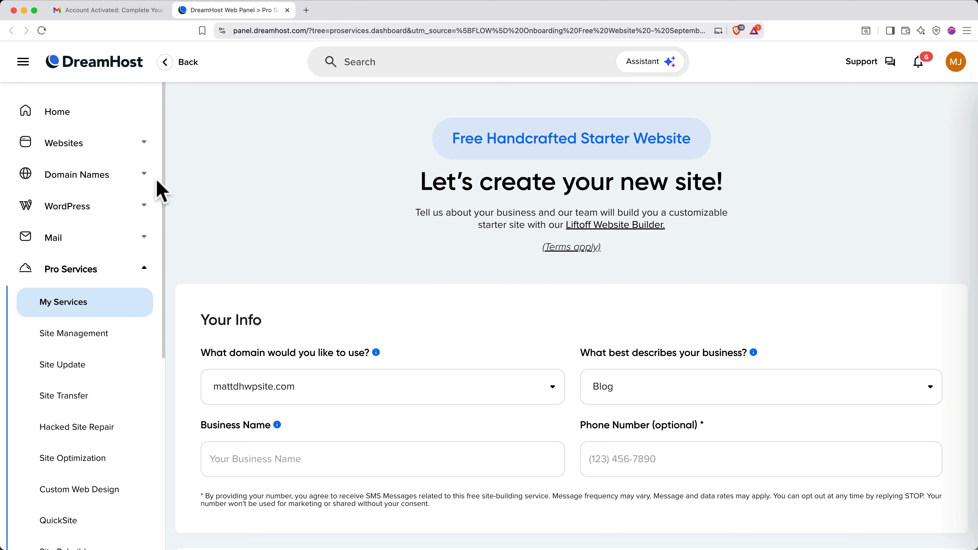
Under Websites > Manage Websites, manage mattdhwpsite.com and log in to its WordPress admin
click(97, 146)
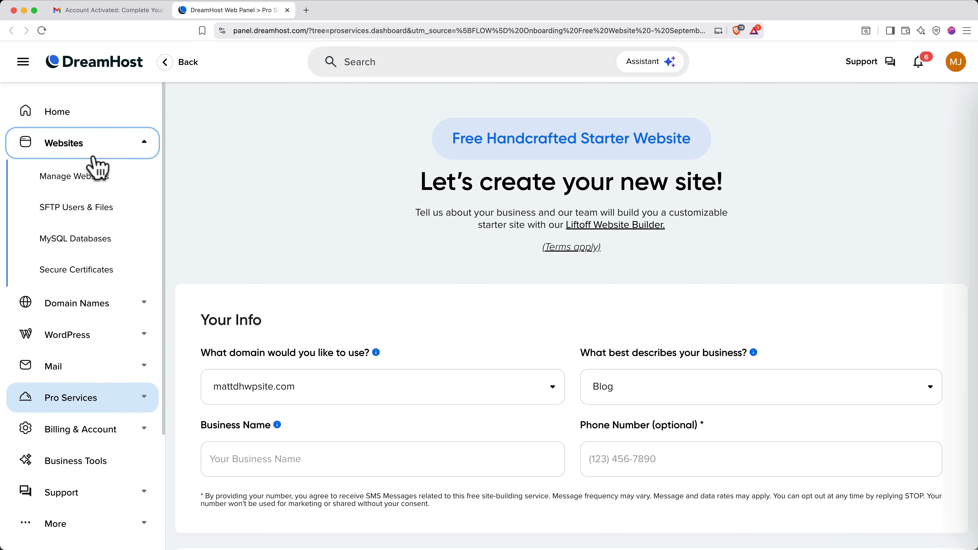
click(89, 180)
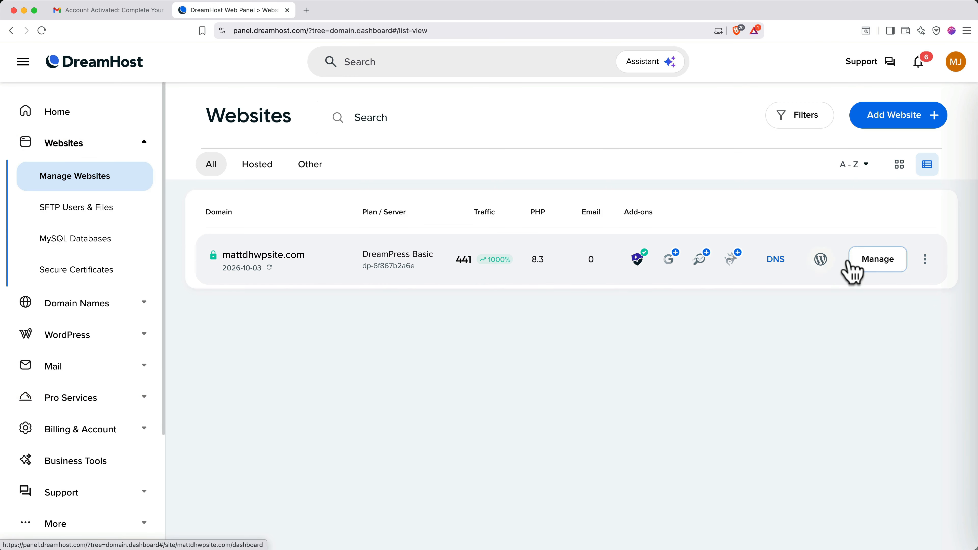
click(858, 263)
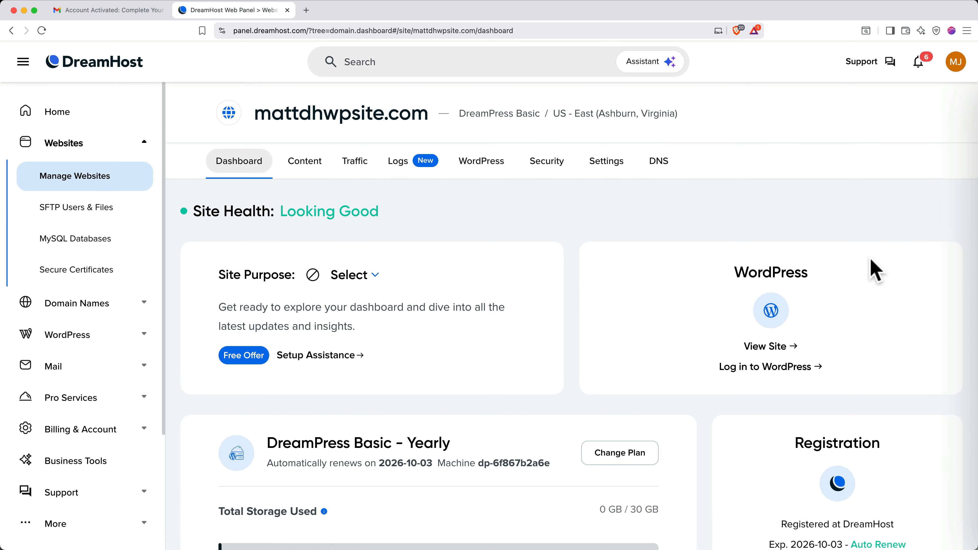
click(796, 368)
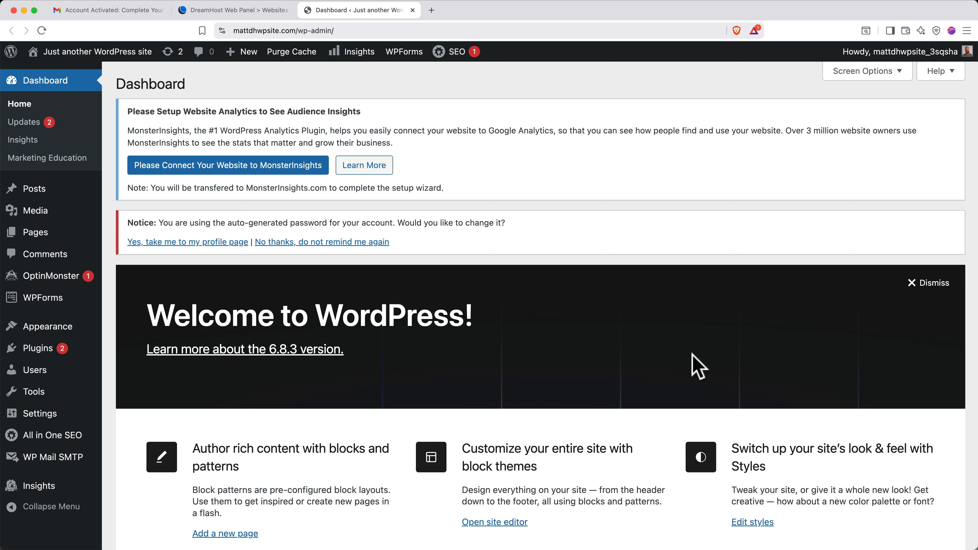
Replace the generated password with a pasted one, update the profile, and close the Gmail tab
click(193, 243)
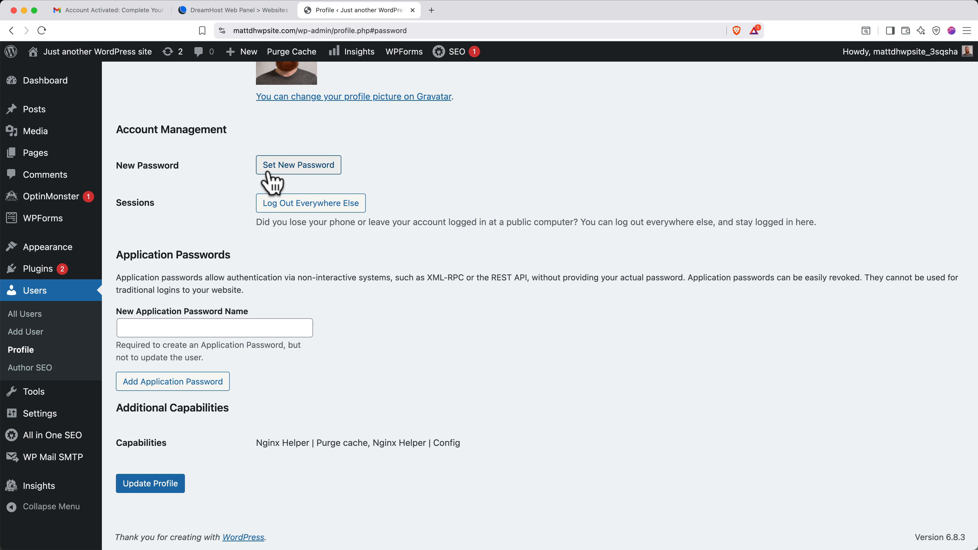
click(275, 171)
key(ctrl+a)
key(BackSpace)
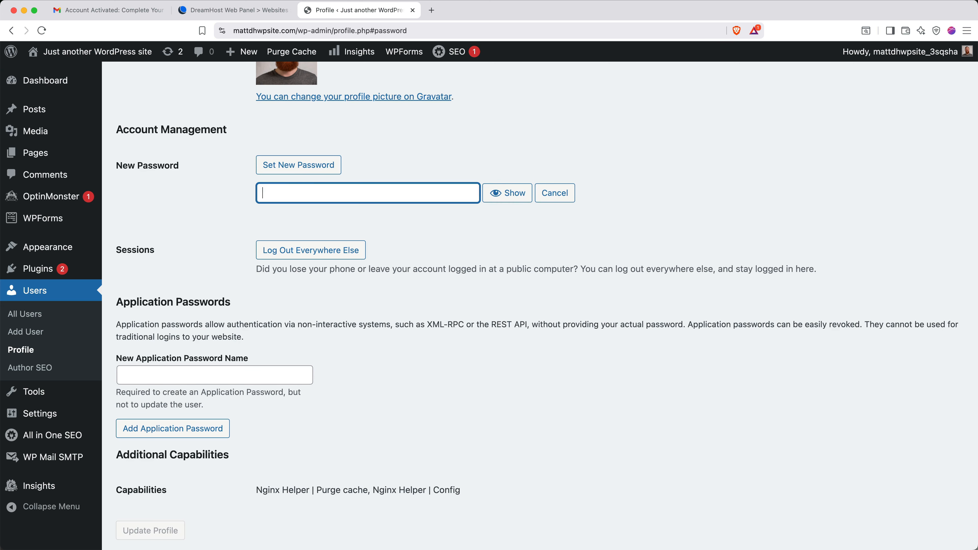
key(ctrl+v)
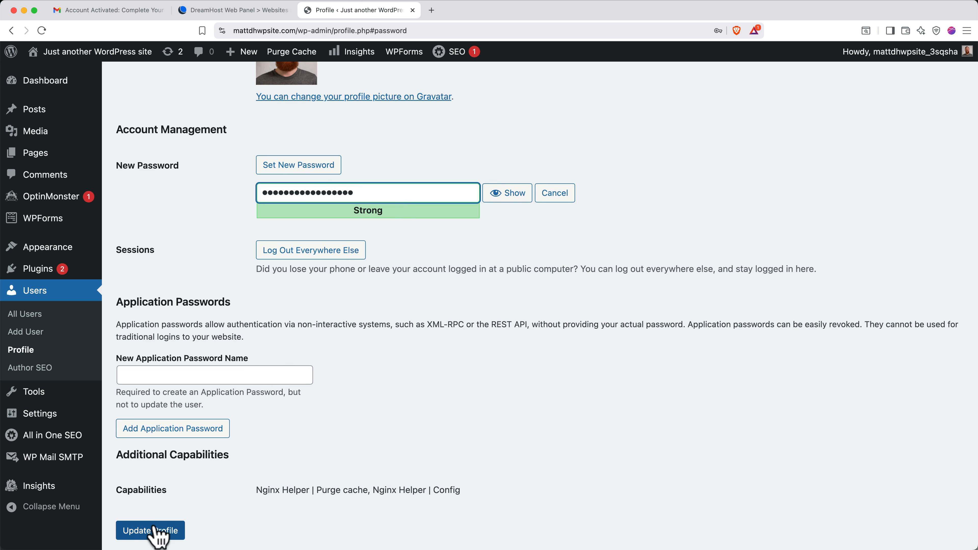
click(154, 530)
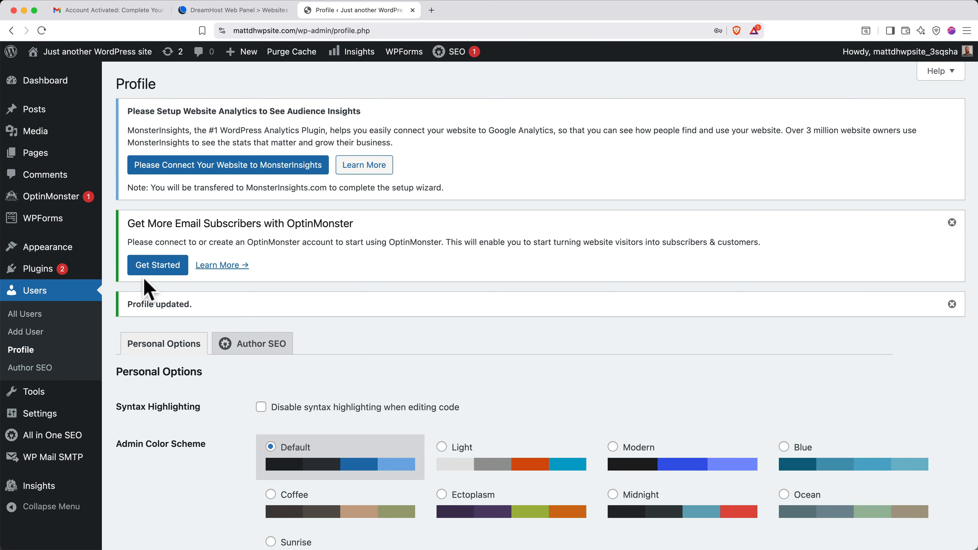
click(163, 10)
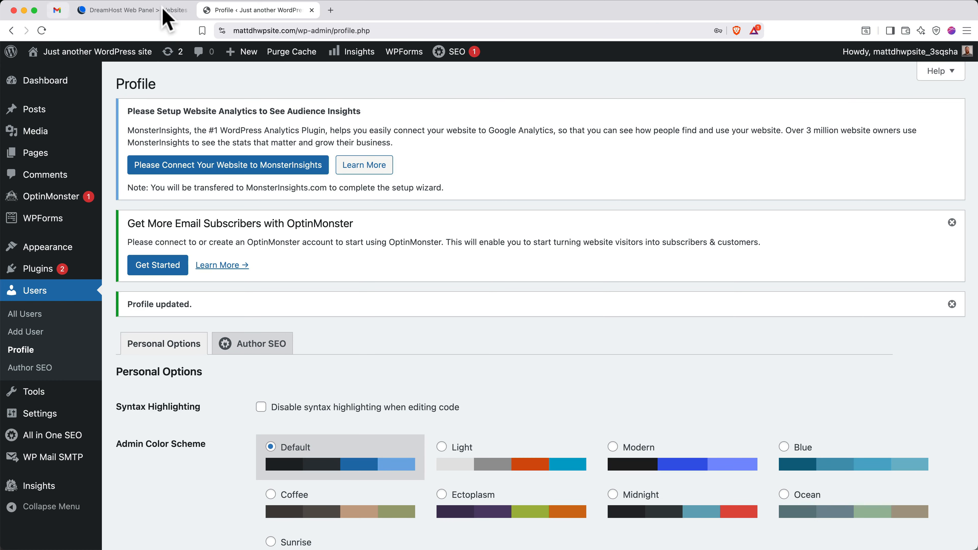
Close the DreamHost panel tab, log out, and load the site's wp-admin address
click(162, 10)
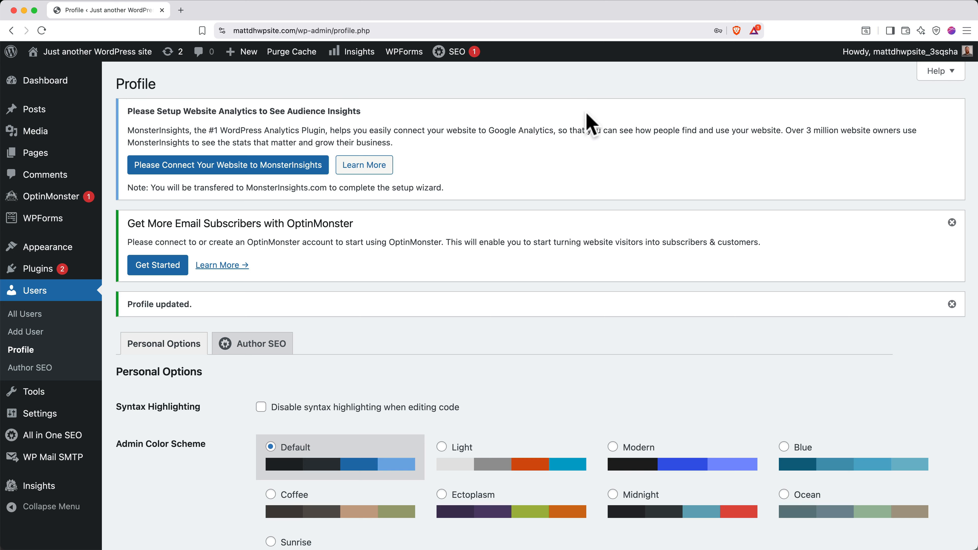
mouse_move(817, 54)
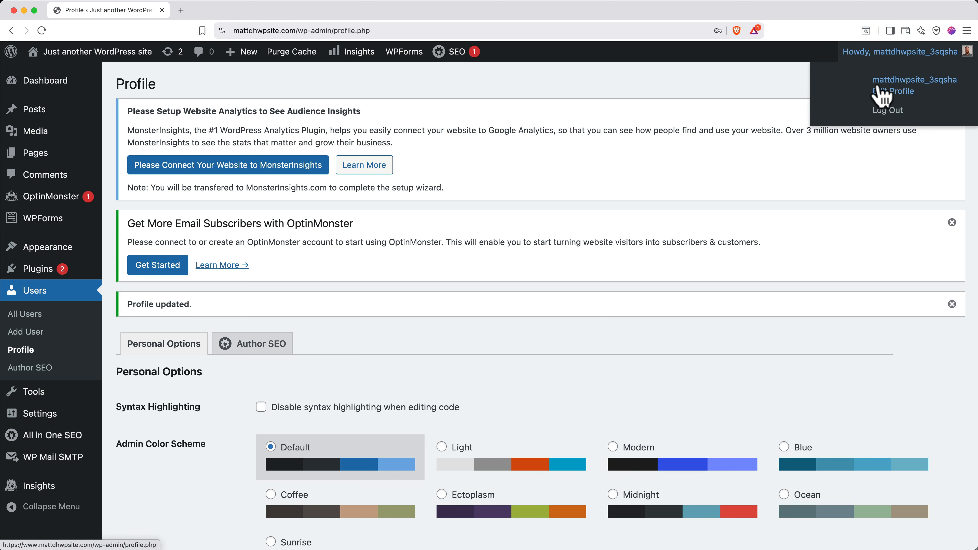
click(884, 111)
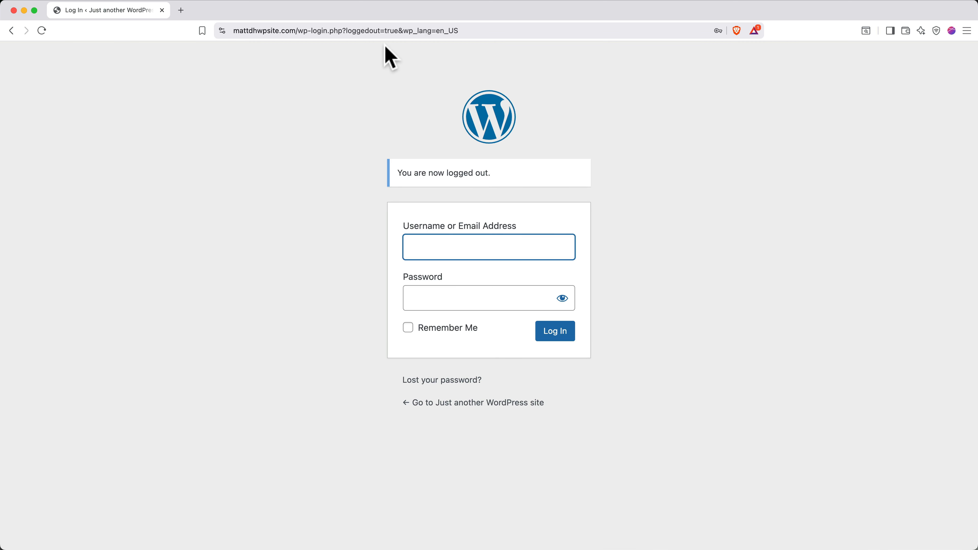
drag(298, 30, 476, 31)
key(BackSpace)
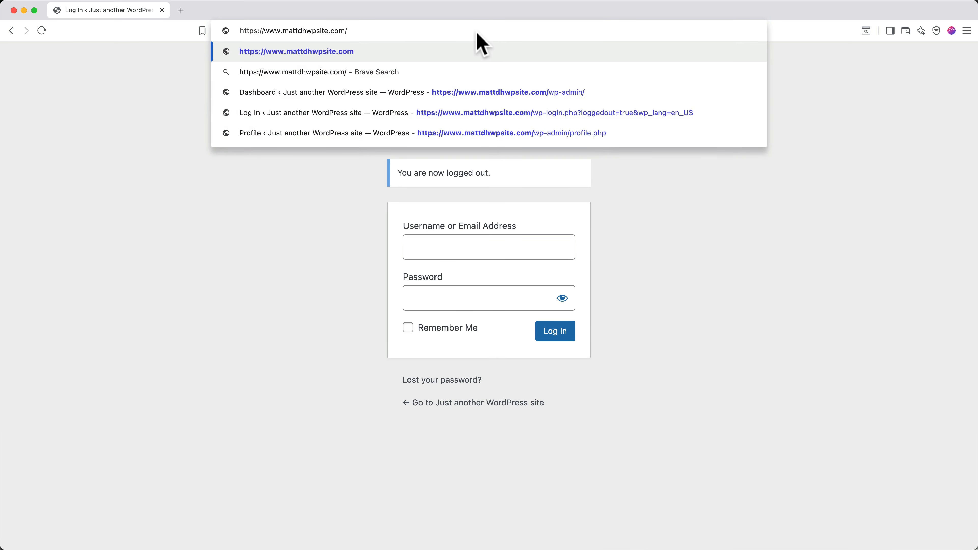
text(wp-)
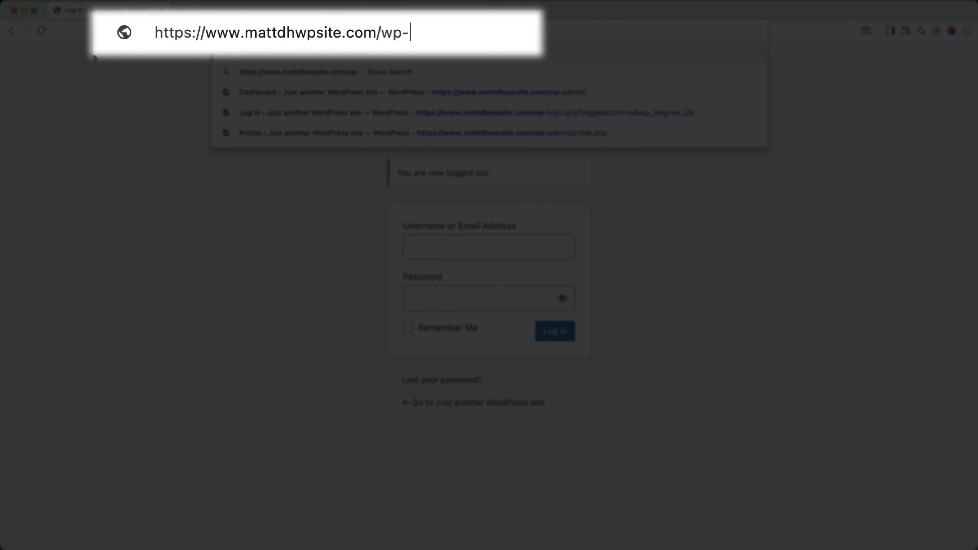
text(admin)
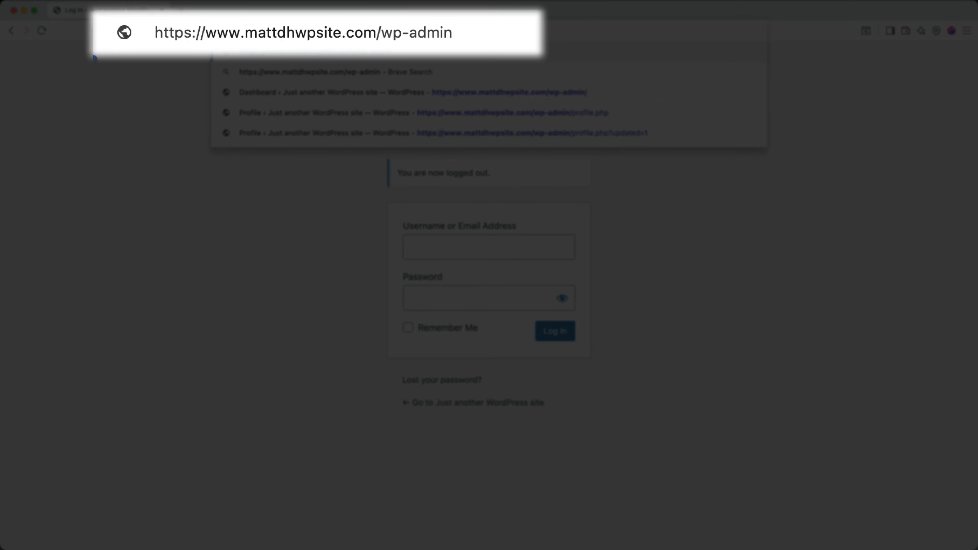
key(Return)
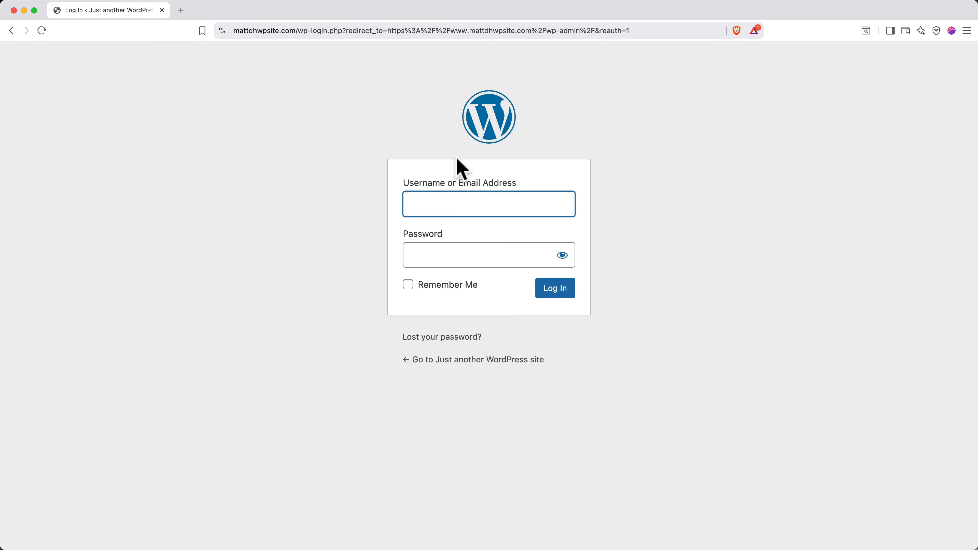
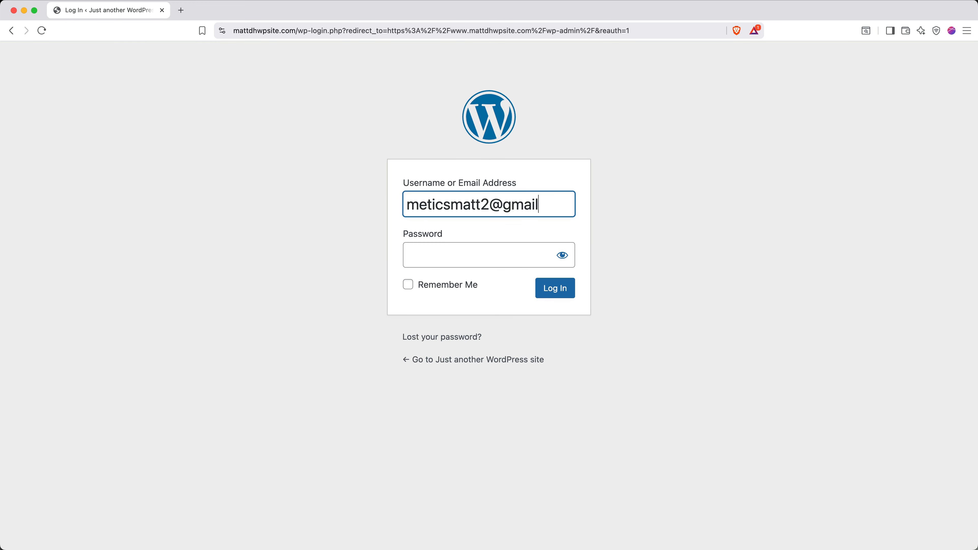
Sign in with the account email and new password, with Remember Me ticked
key(Tab)
text(●●●●●●●●●●●●●●●●)
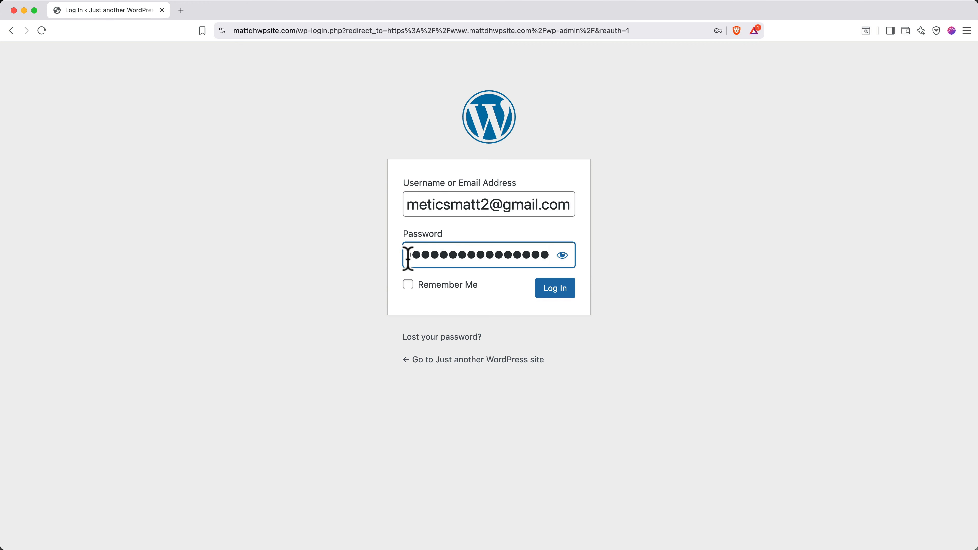
click(408, 285)
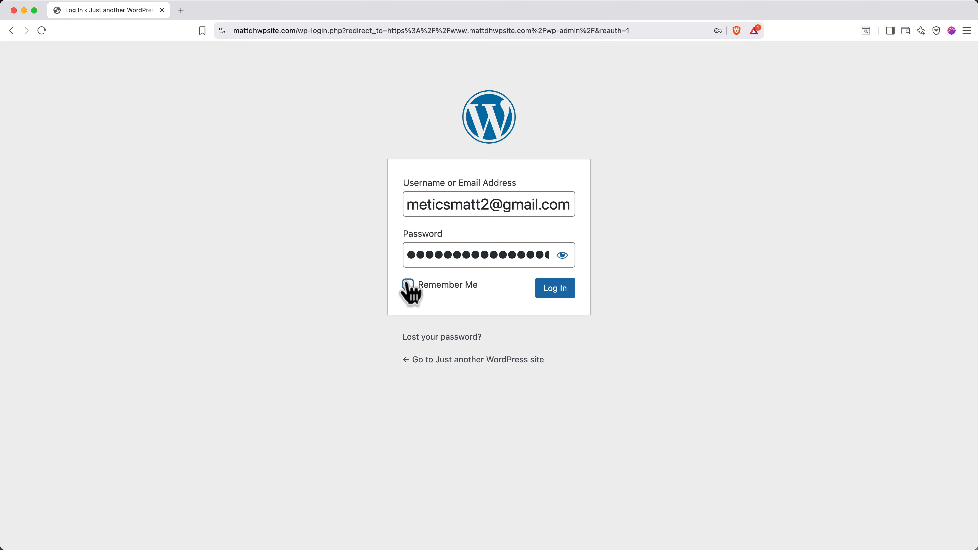
click(551, 292)
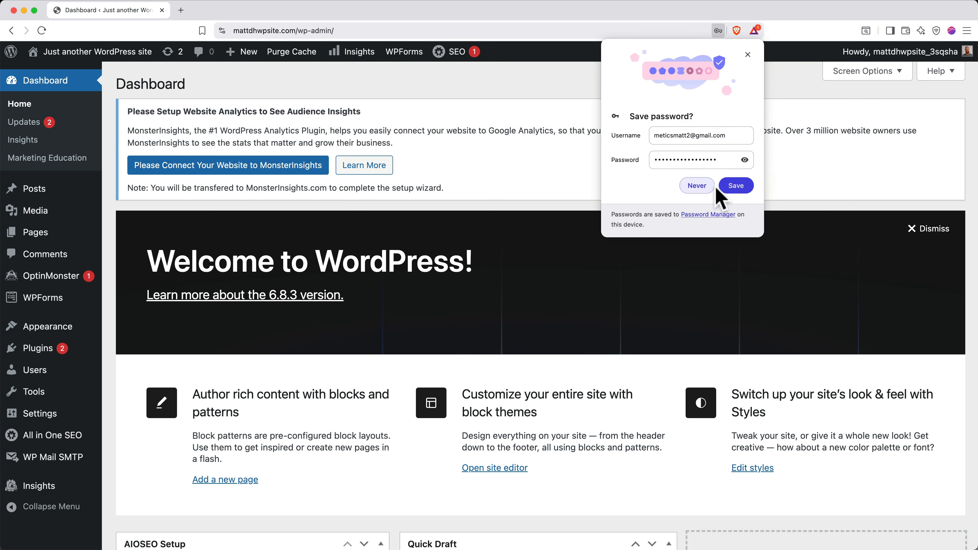
Save the login password in the browser and dismiss the Welcome to WordPress panel
click(734, 186)
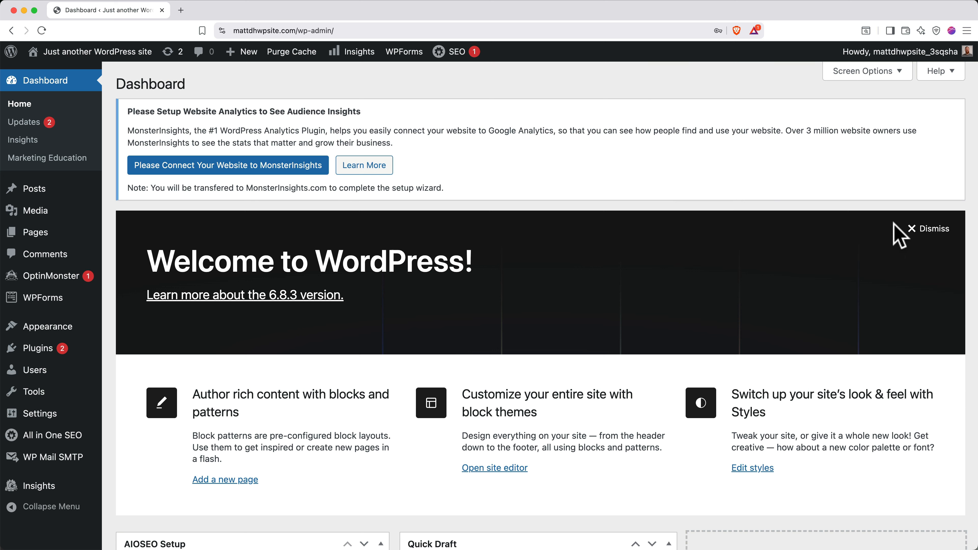
click(932, 228)
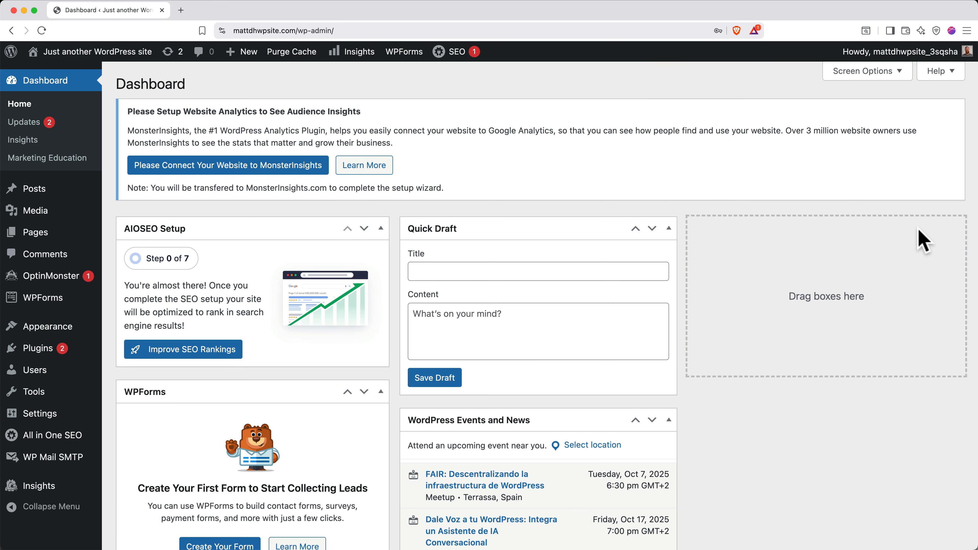
click(864, 73)
Hide all twelve dashboard widgets, from AIOSEO Setup through WordPress Events and News
click(133, 140)
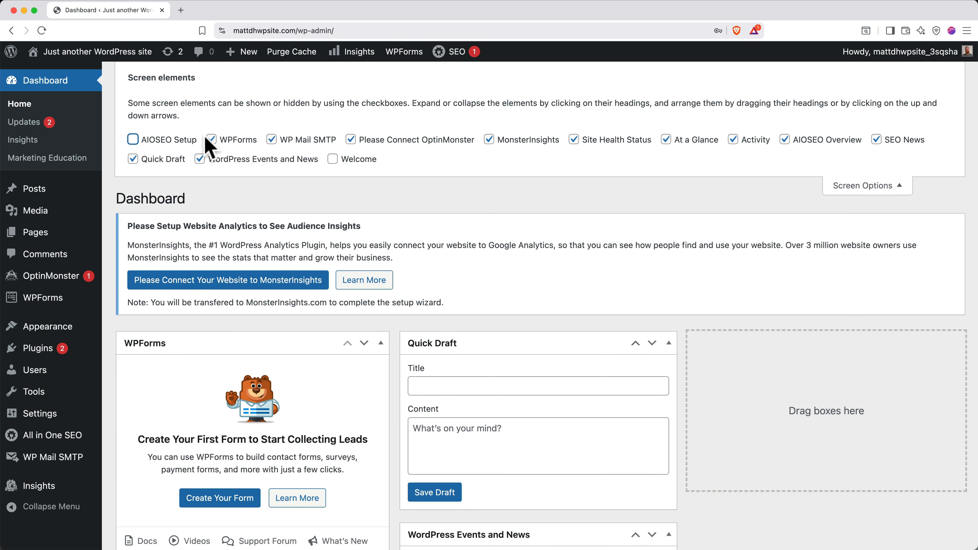
click(212, 140)
click(271, 139)
click(350, 140)
click(489, 139)
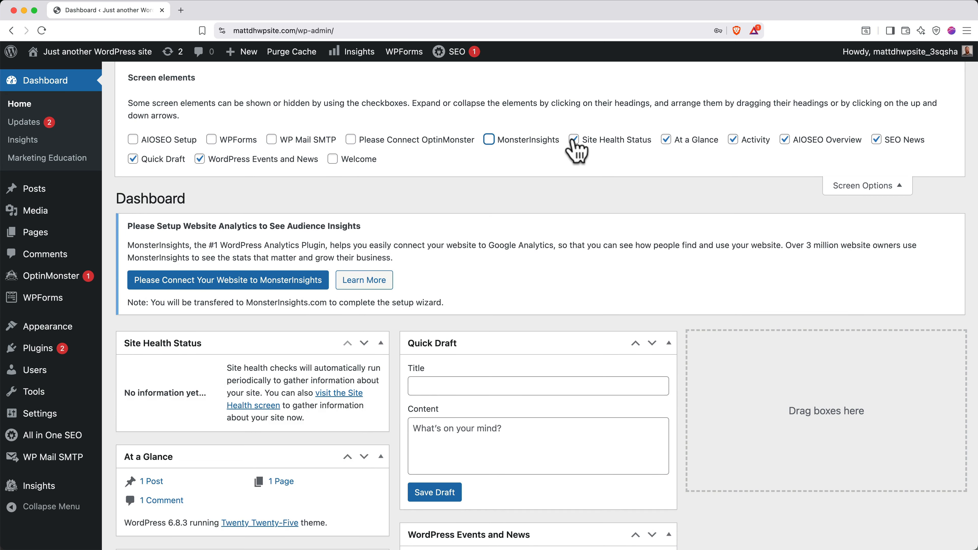
click(574, 140)
click(665, 139)
click(732, 140)
click(785, 139)
click(876, 139)
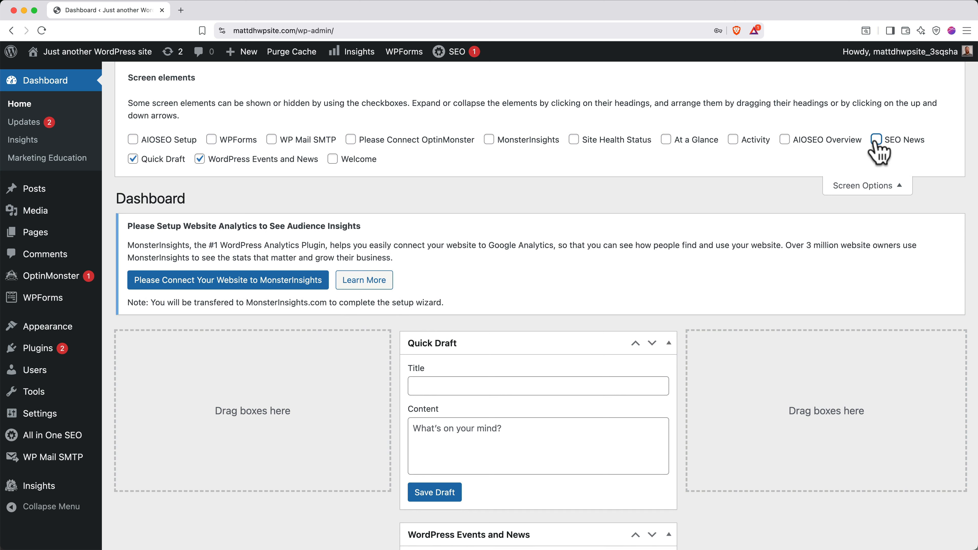
click(158, 159)
click(200, 159)
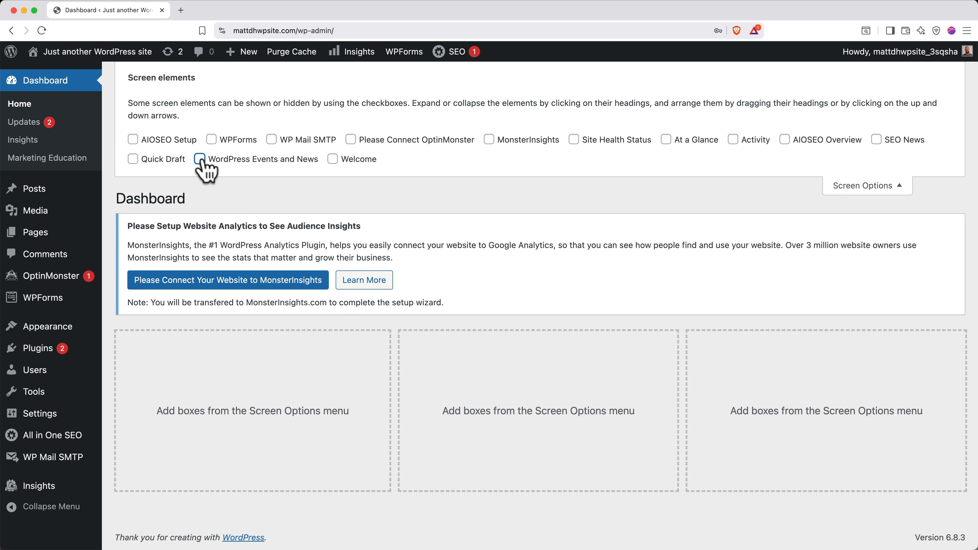
click(845, 186)
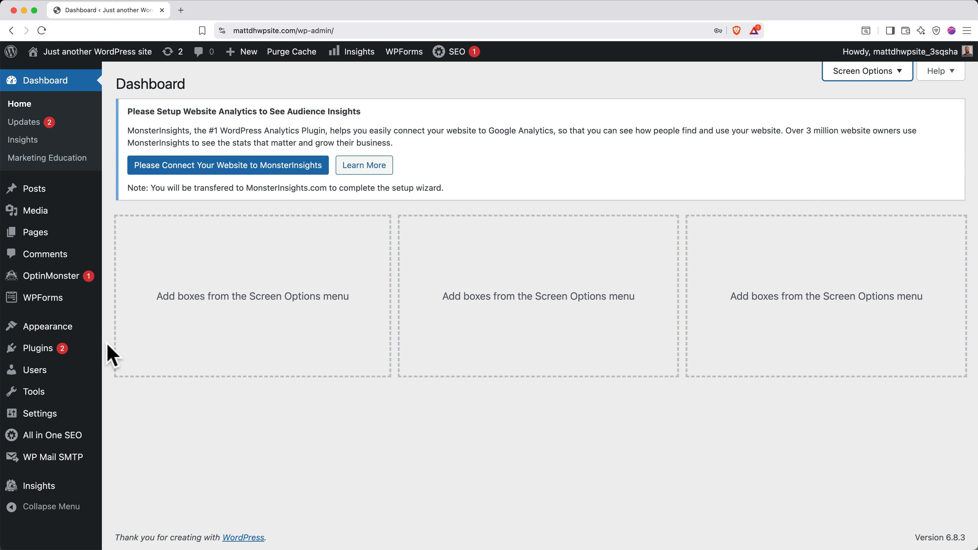
click(66, 351)
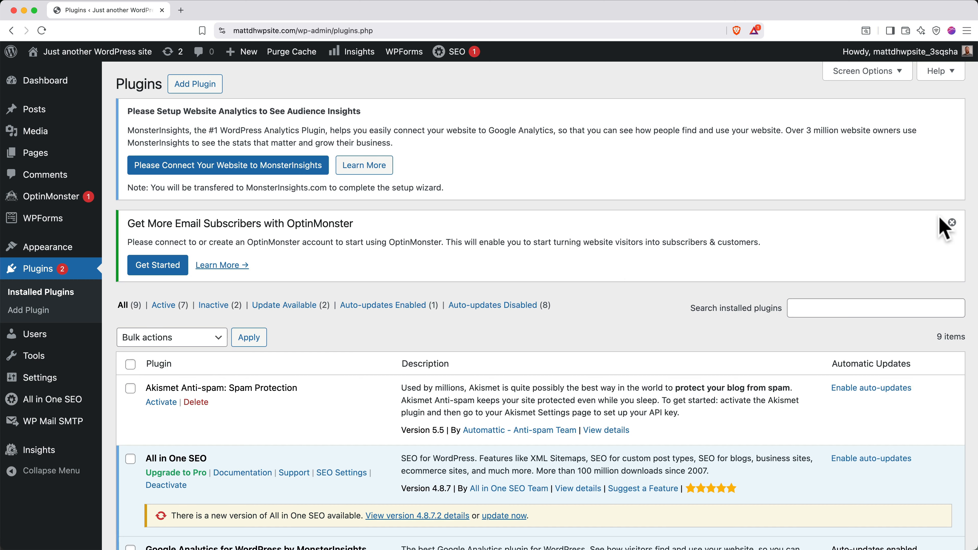
Dismiss the OptinMonster notice, then select every plugin and bulk-deactivate them
click(952, 223)
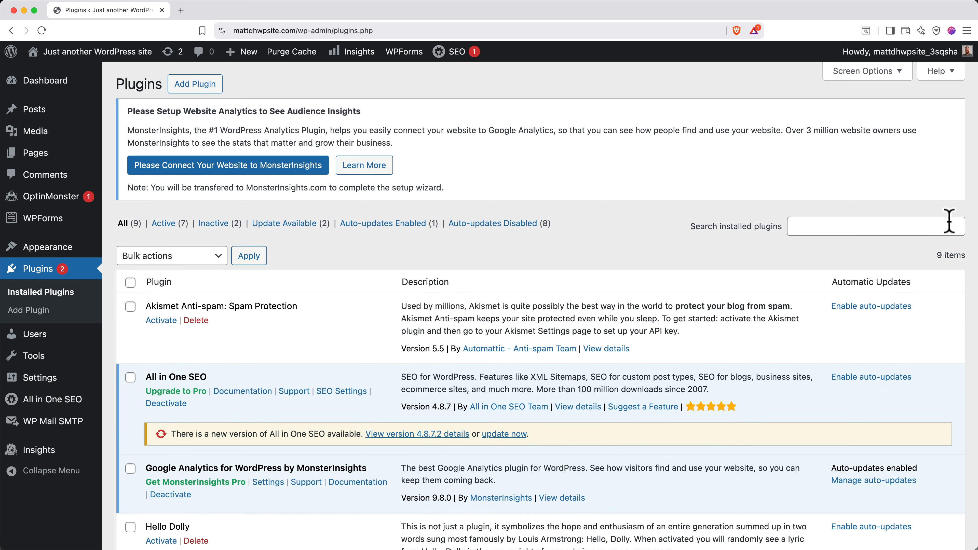
scroll(949, 222, down, 5)
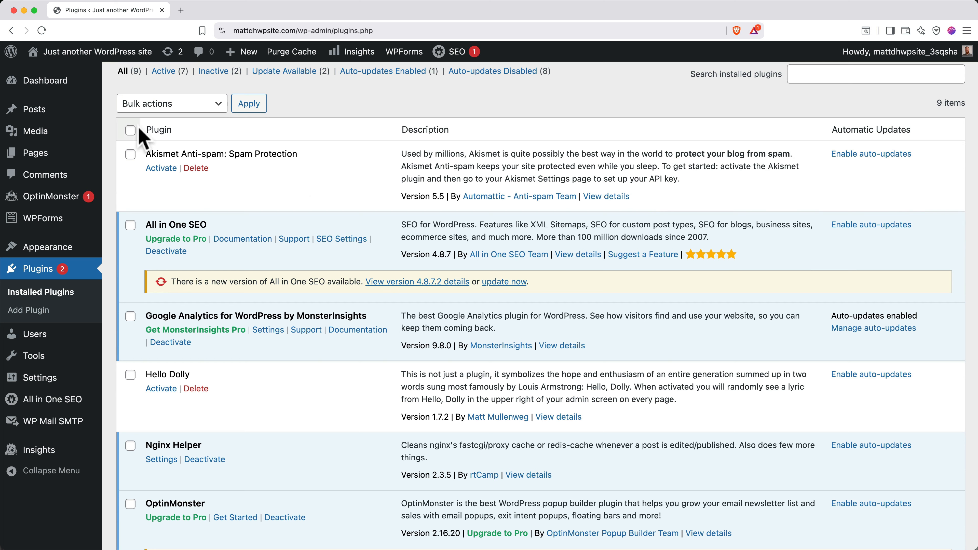
click(131, 131)
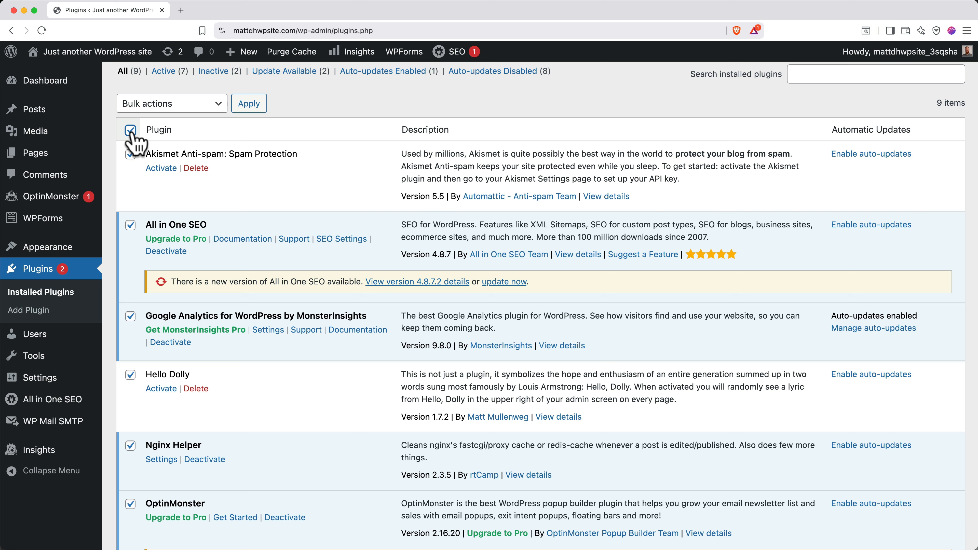
click(174, 104)
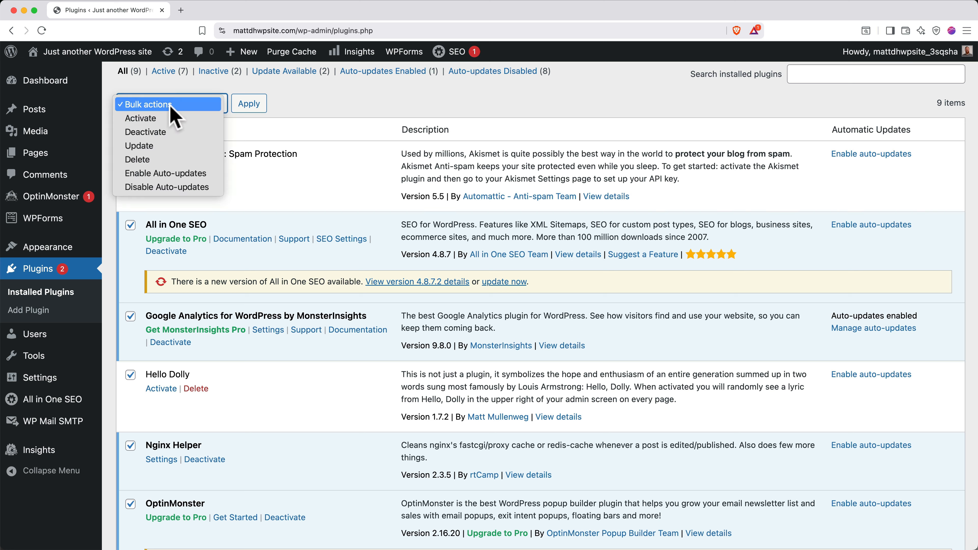
click(169, 133)
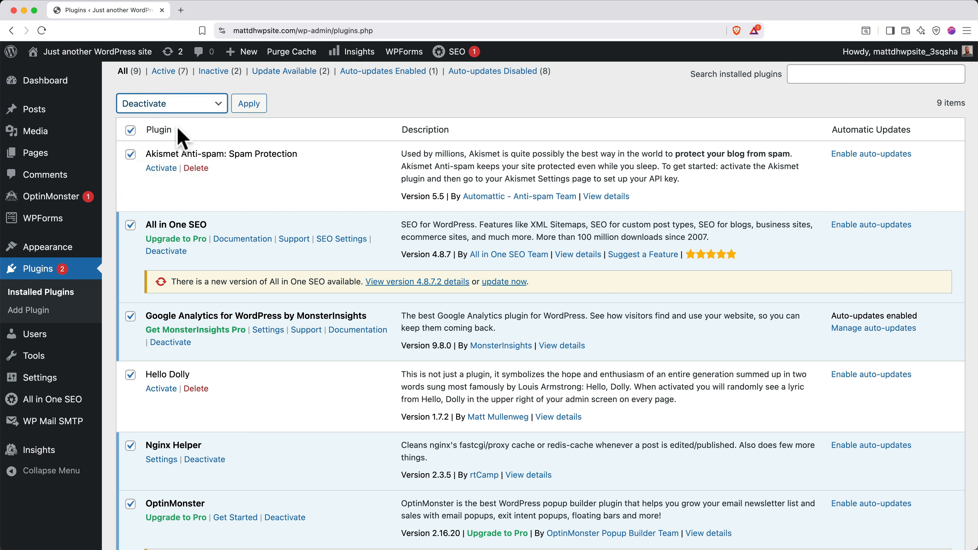
click(245, 105)
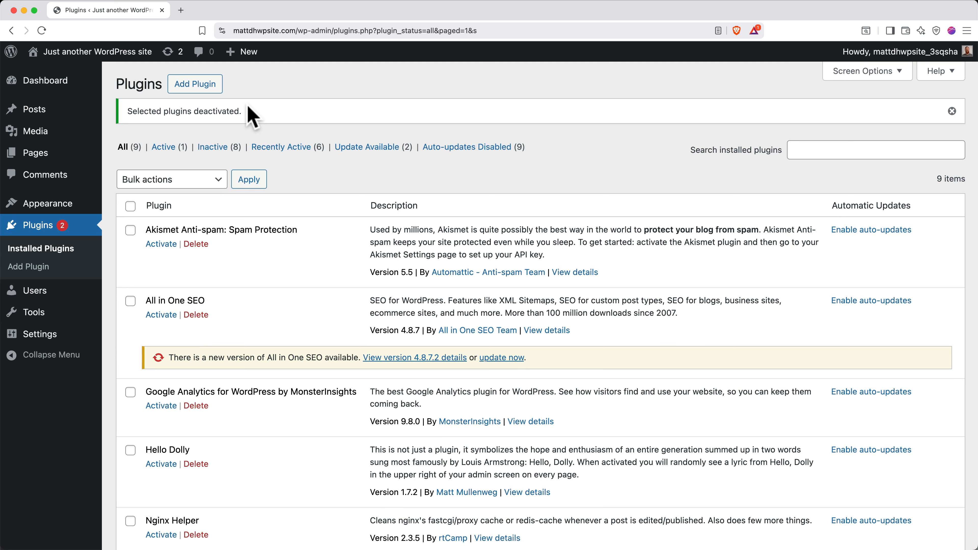
click(63, 208)
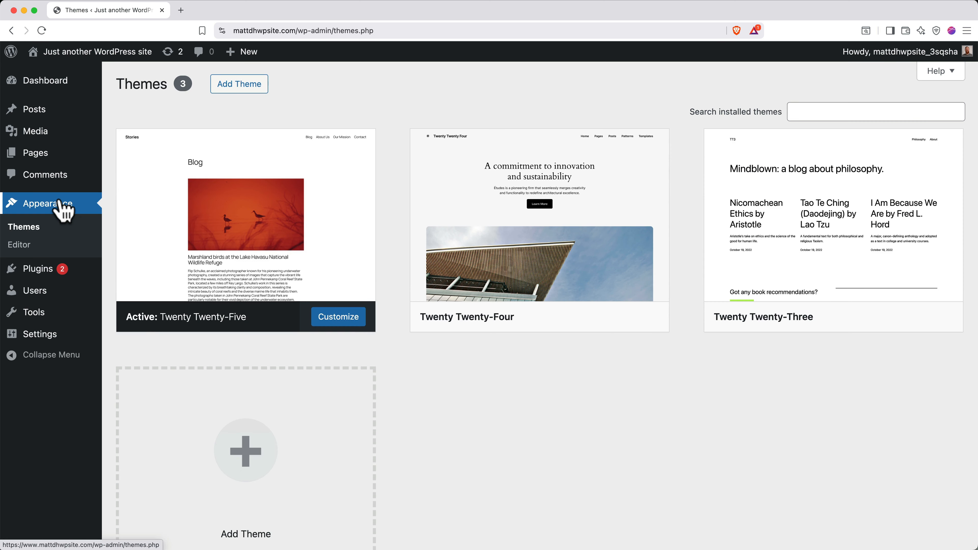
Search for 'astra', install and activate the Astra theme, and dismiss its notices
click(247, 87)
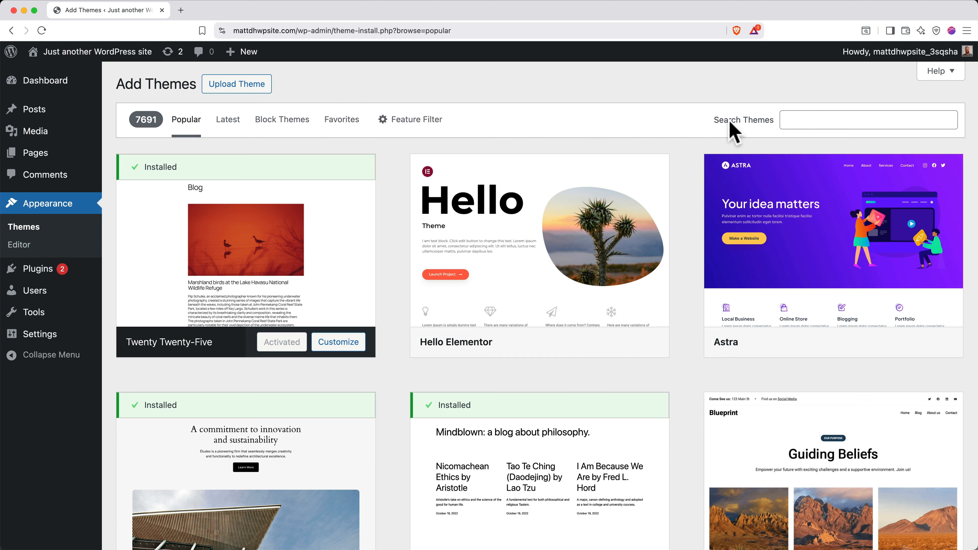
click(831, 123)
text(astra)
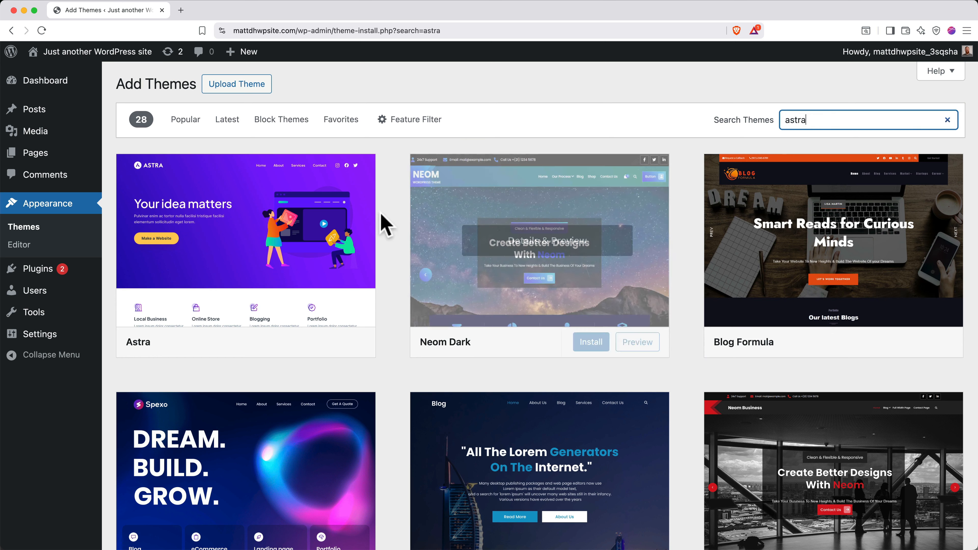
mouse_move(312, 247)
click(296, 343)
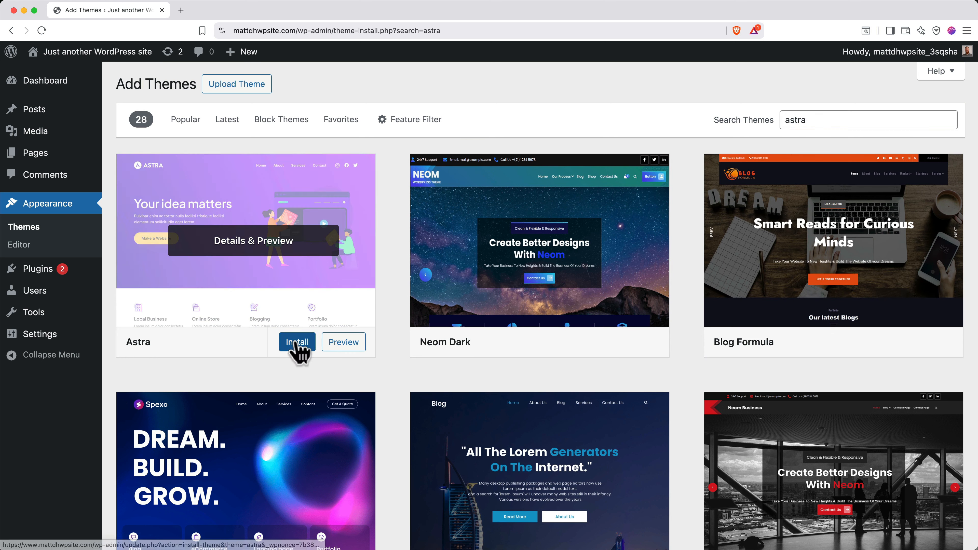
click(283, 343)
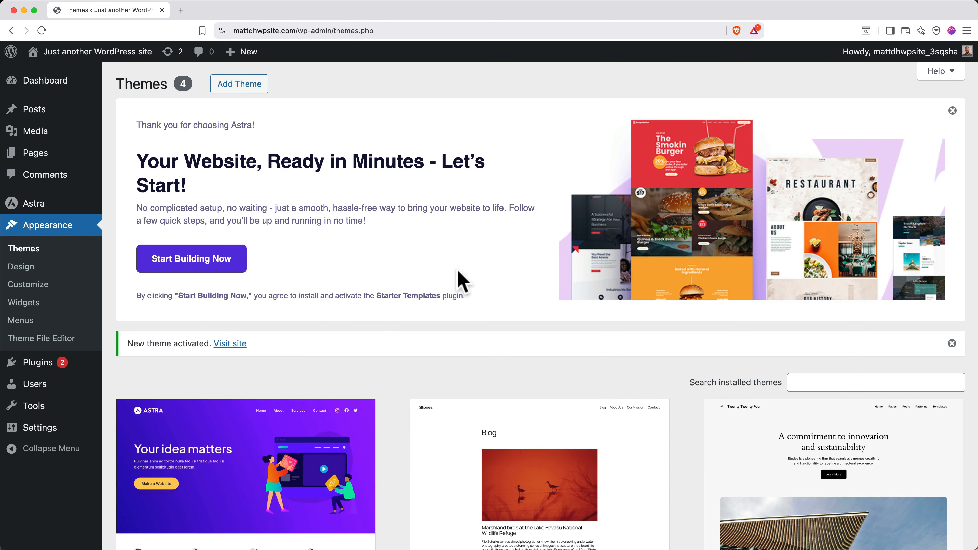
click(952, 112)
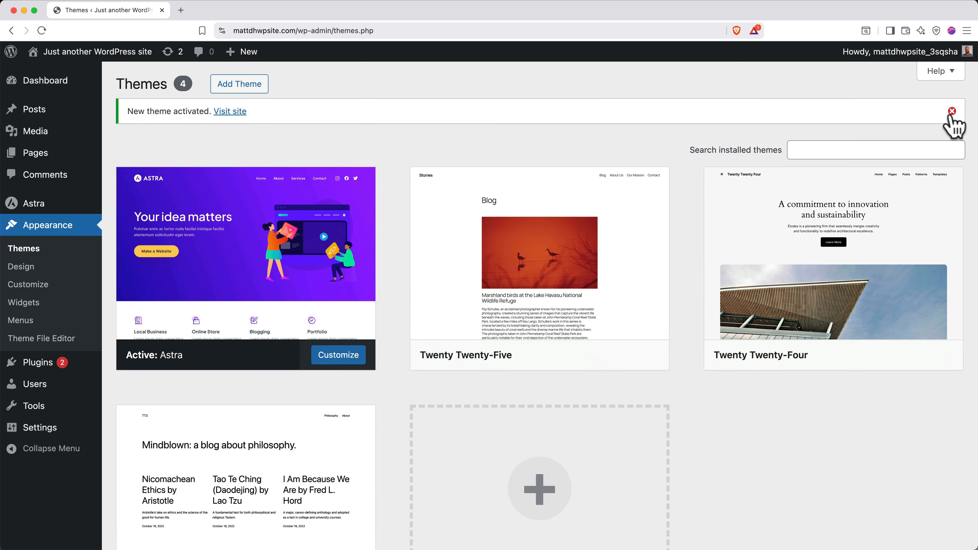
click(951, 115)
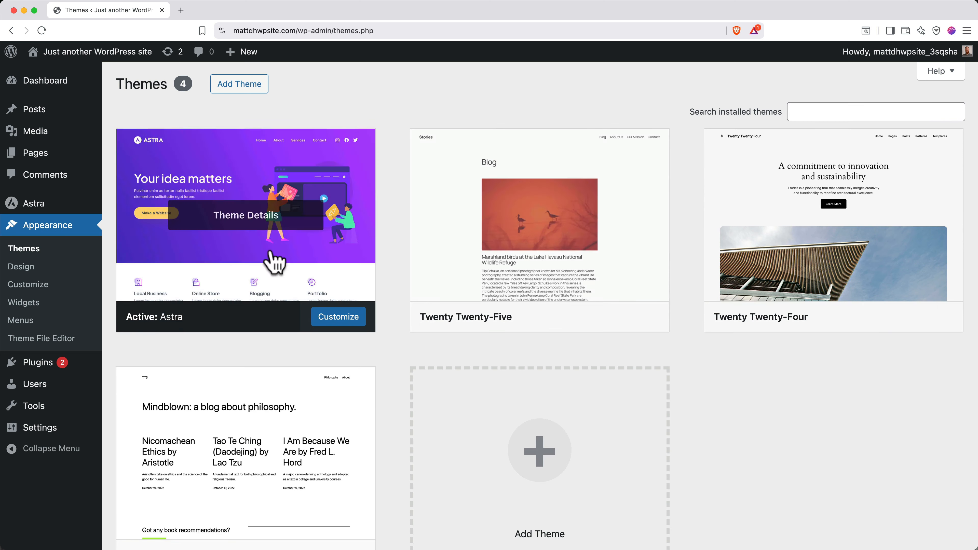
click(57, 366)
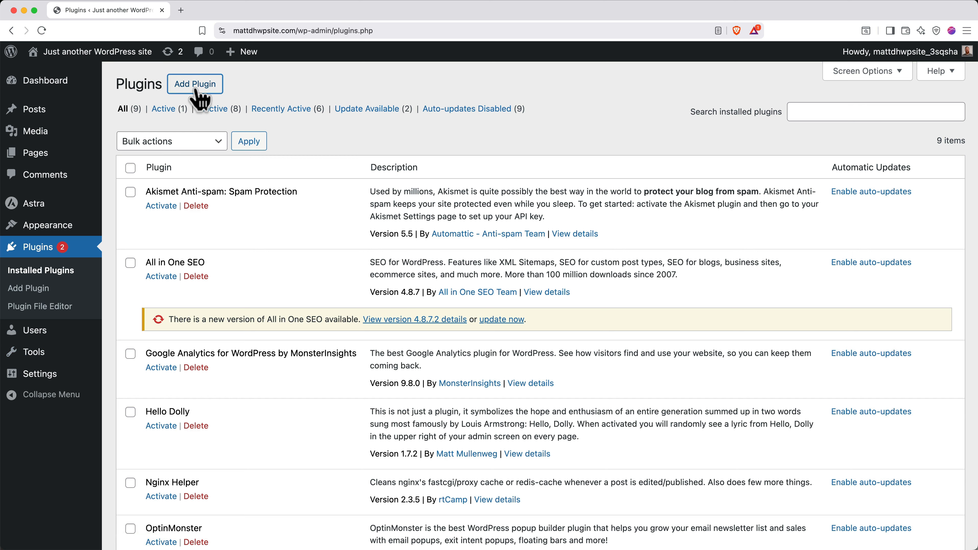
Search 'starter templates', install and activate that plugin, then exit its setup to the Dashboard
click(200, 90)
click(745, 123)
text(starter templates)
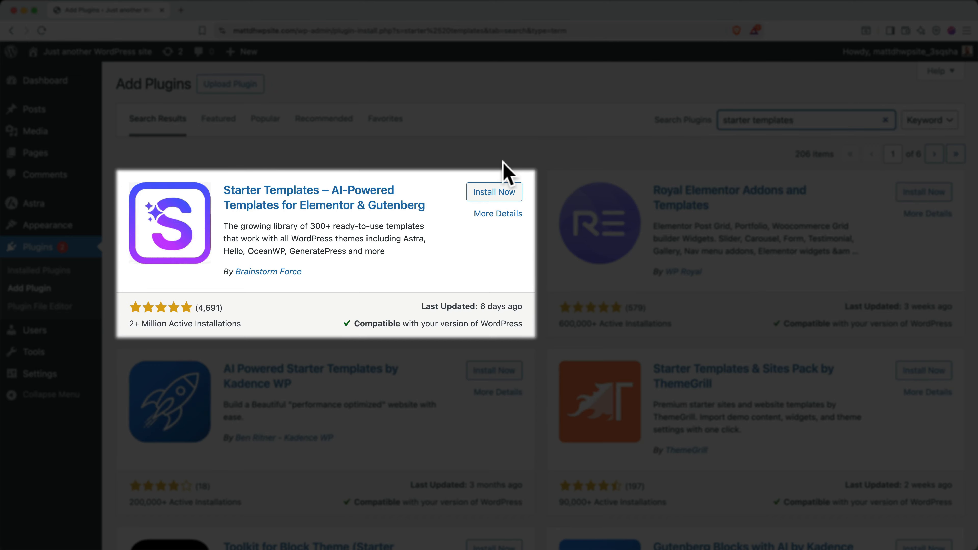
click(492, 192)
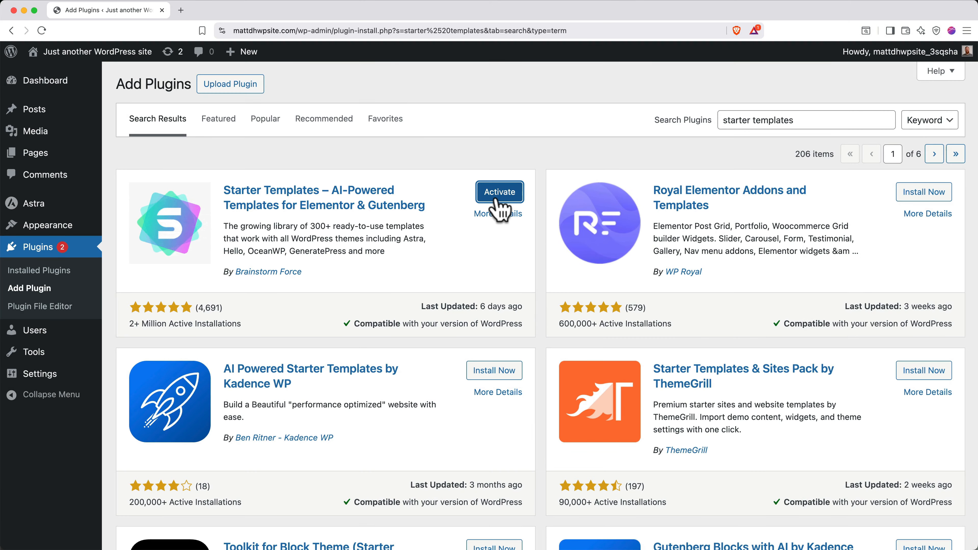
click(500, 195)
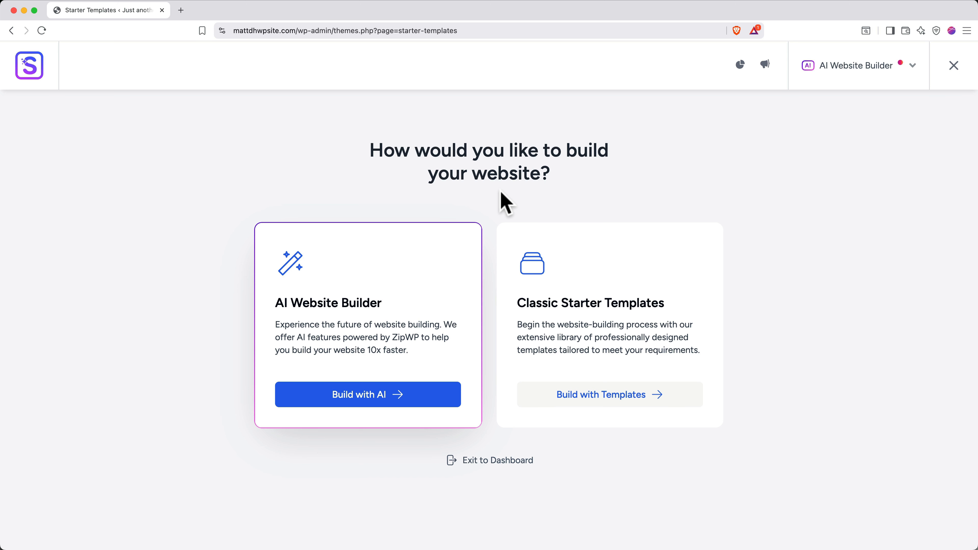
click(845, 71)
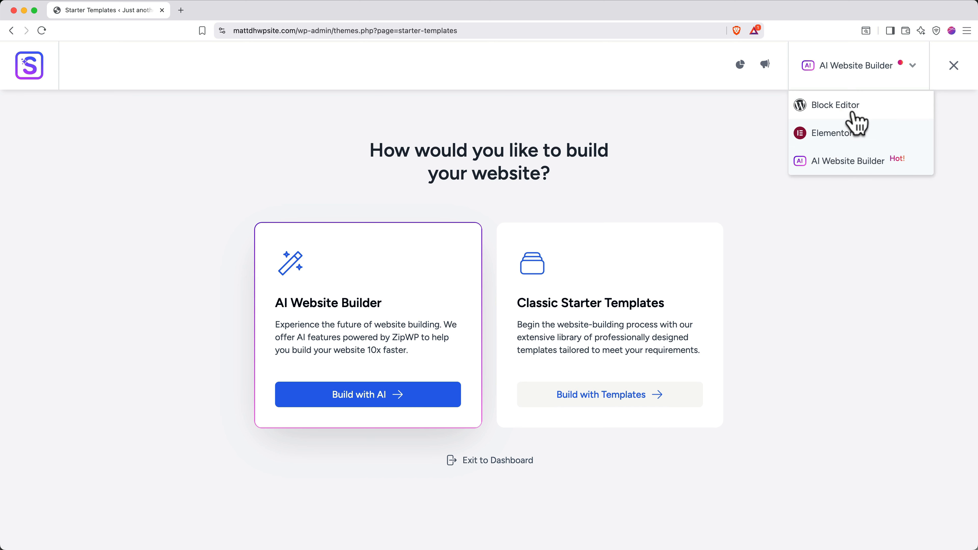
click(835, 69)
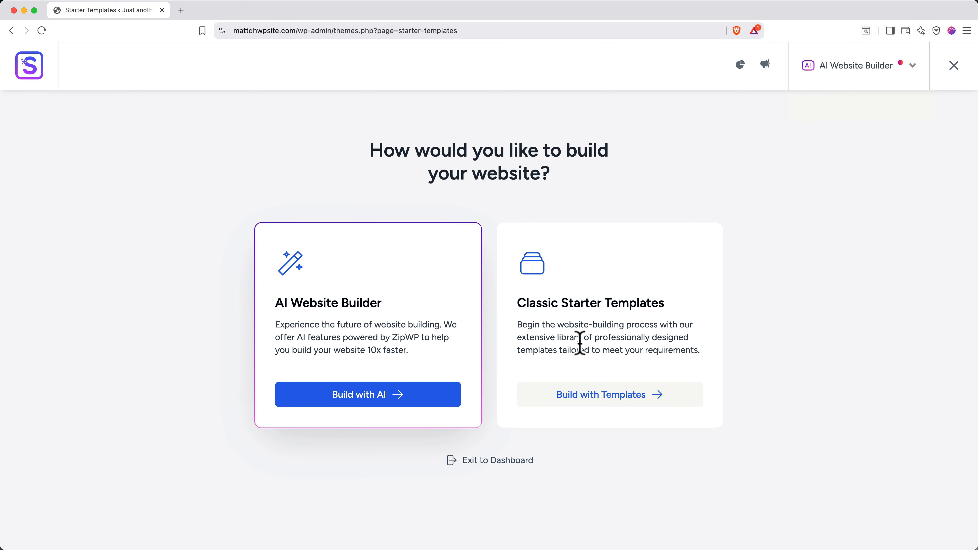
click(470, 460)
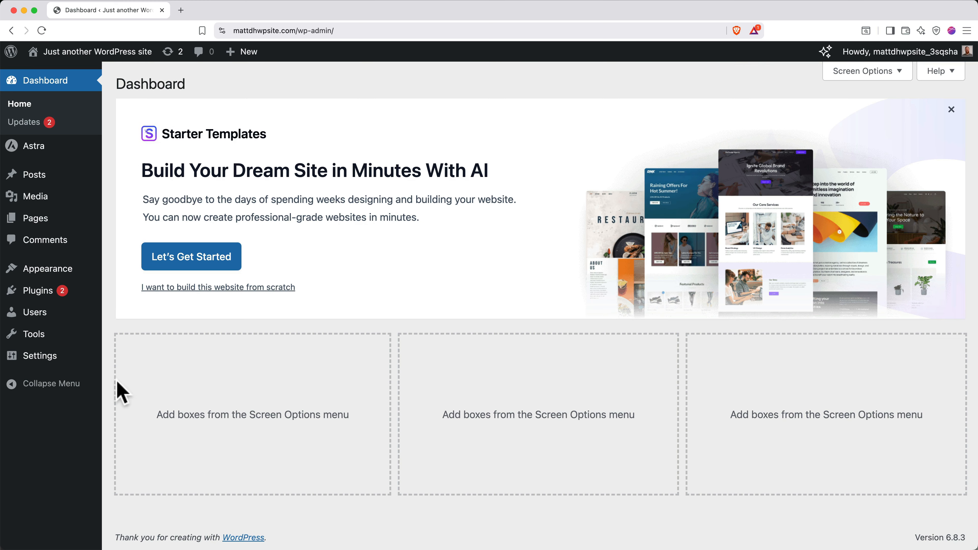
click(50, 360)
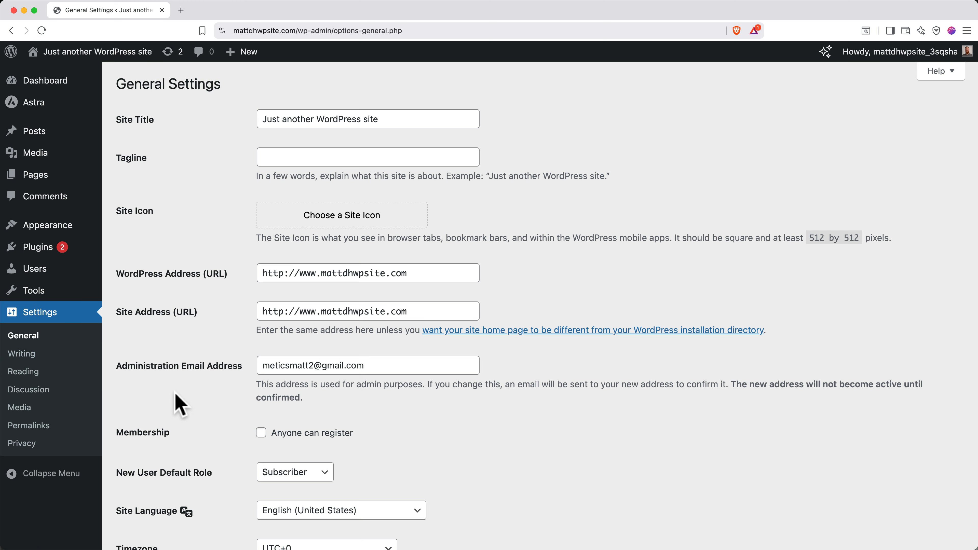
Save the General Settings page unchanged
scroll(174, 399, down, 10)
scroll(180, 405, down, 2)
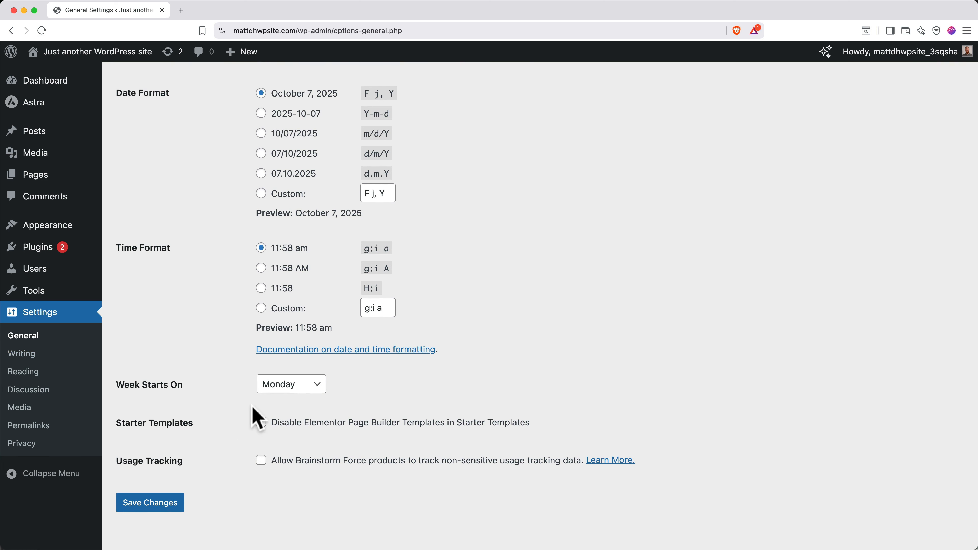
click(166, 503)
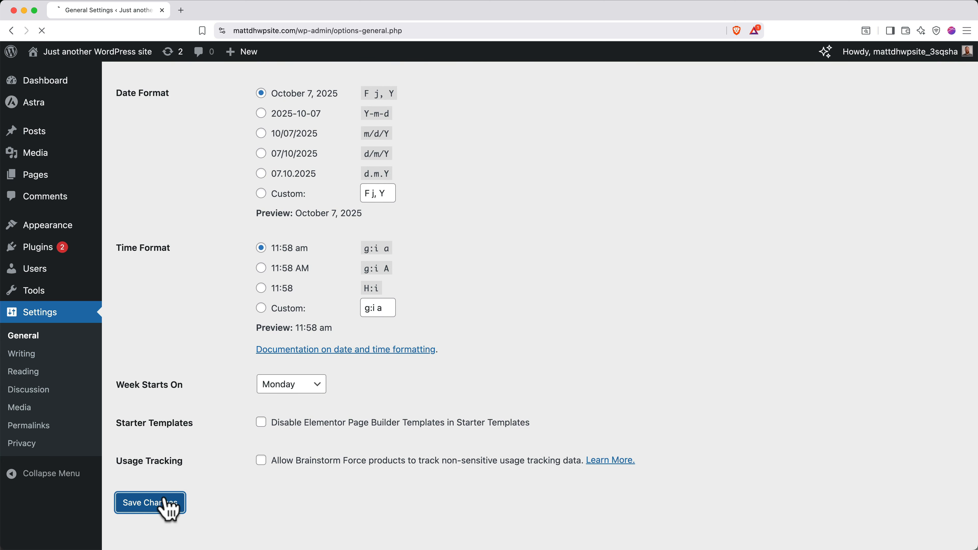
Launch Starter Templates from the Plugins list and set the page builder to Elementor
click(51, 251)
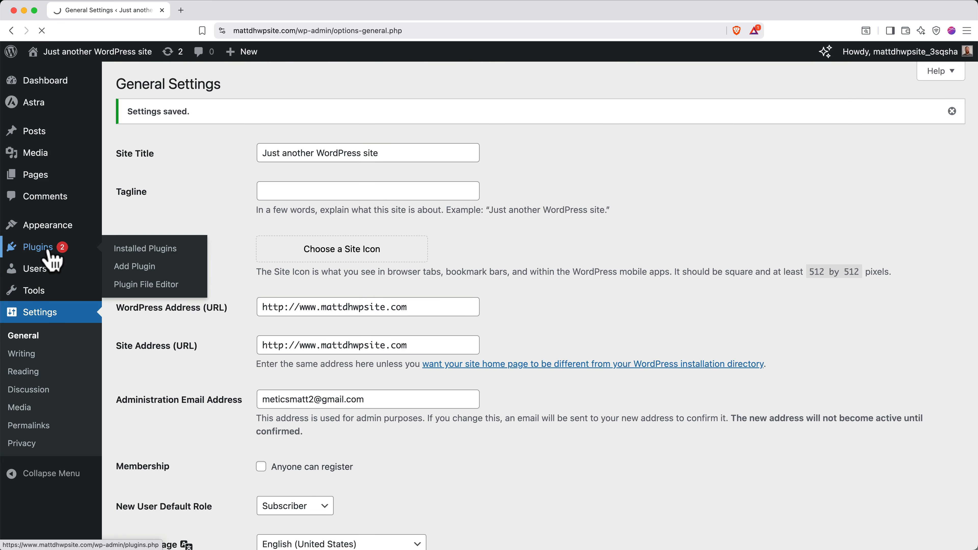
scroll(228, 260, down, 6)
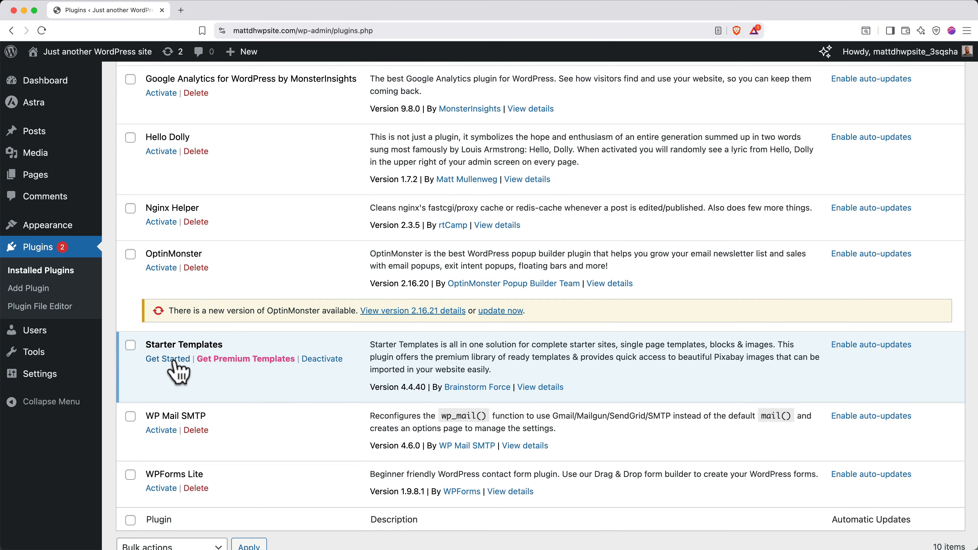
click(169, 358)
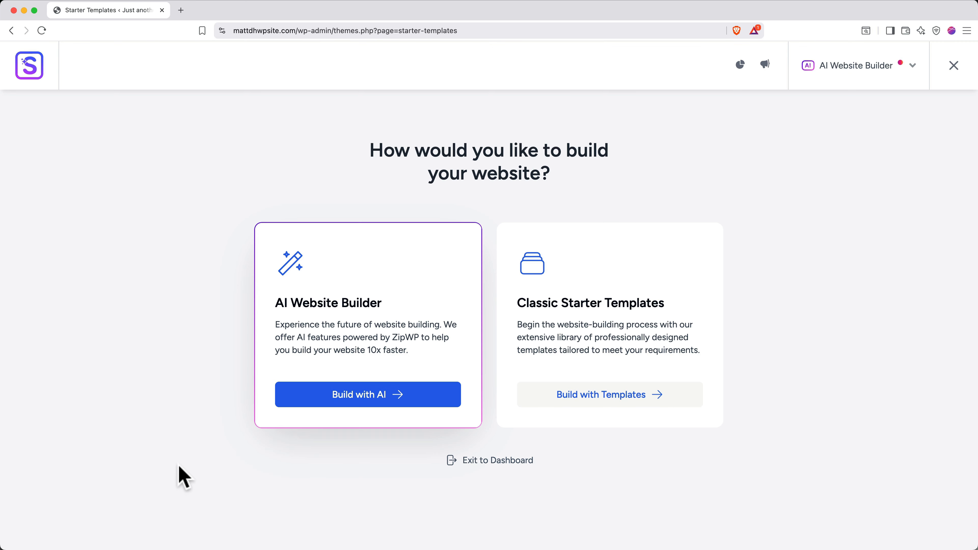
click(839, 76)
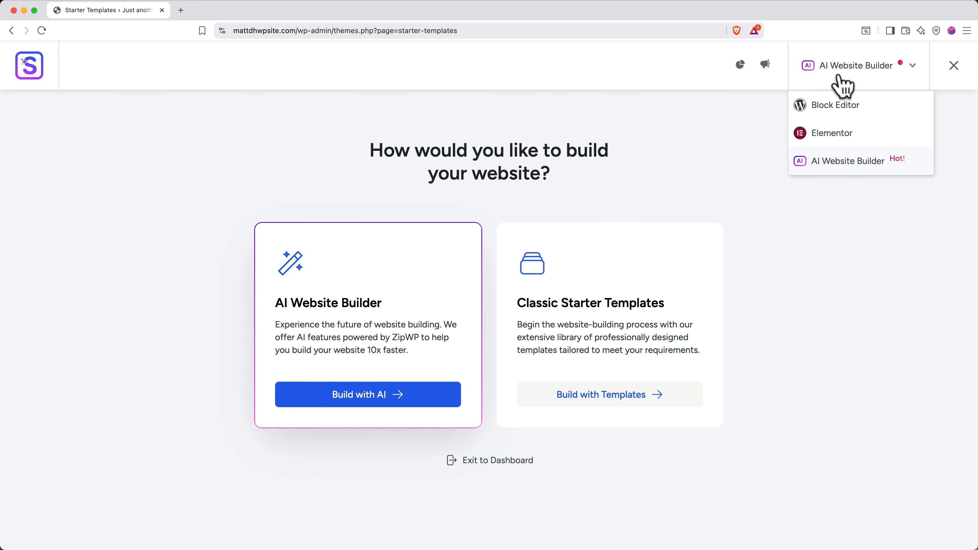
click(842, 133)
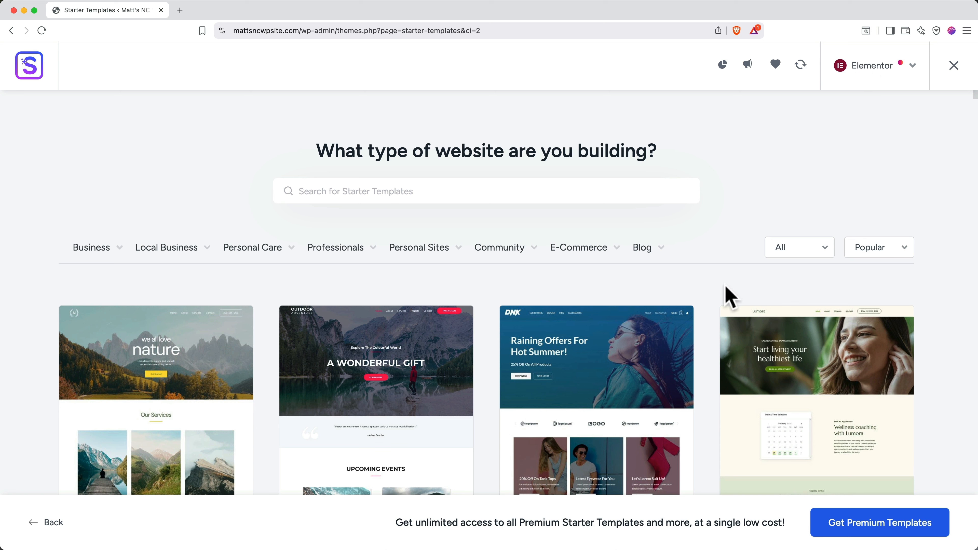
Browse the Elementor starter templates and select the Love Nature template
scroll(729, 297, down, 5)
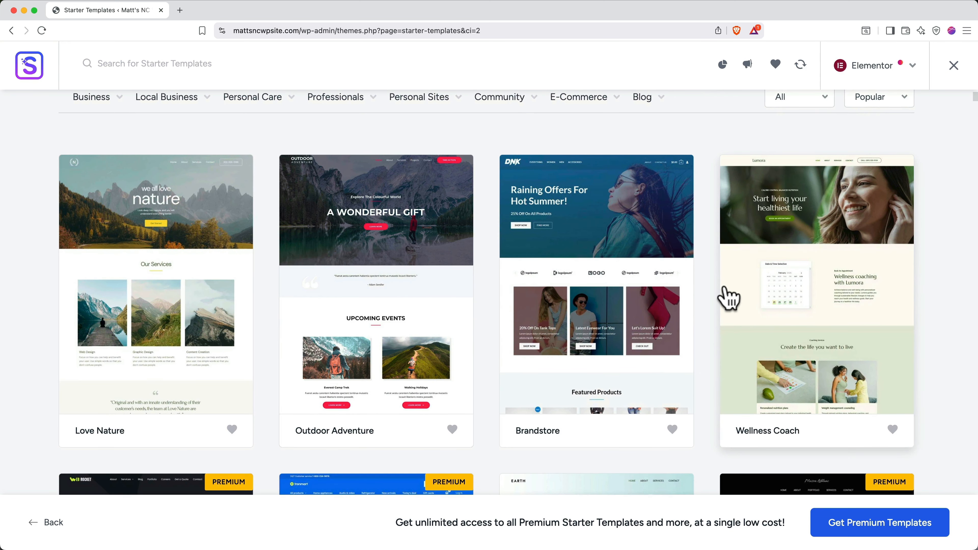
scroll(729, 298, up, 1)
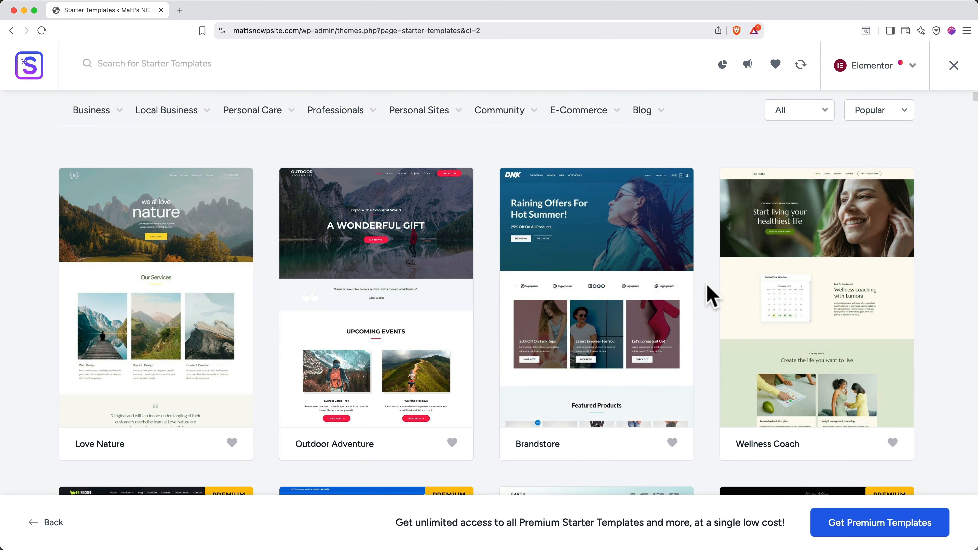
scroll(711, 297, down, 7)
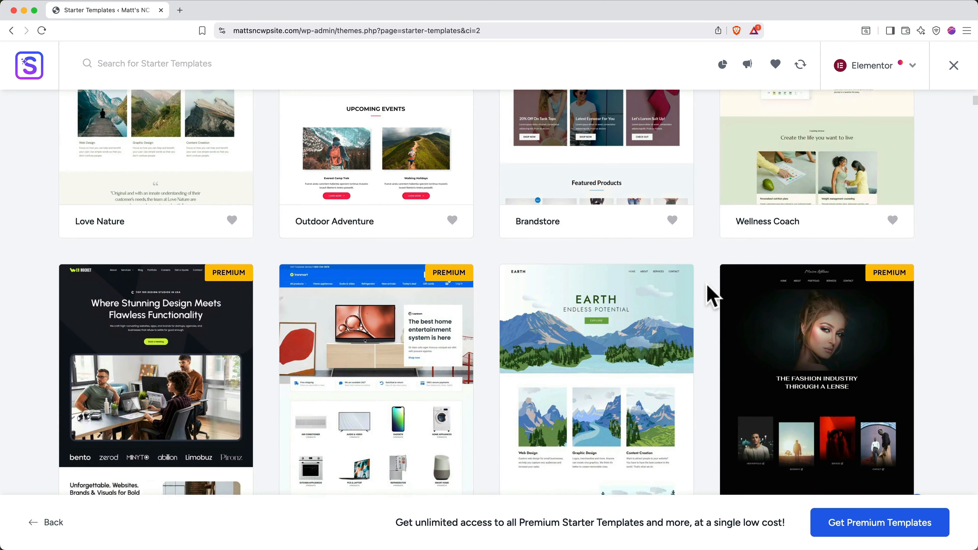
scroll(712, 296, up, 7)
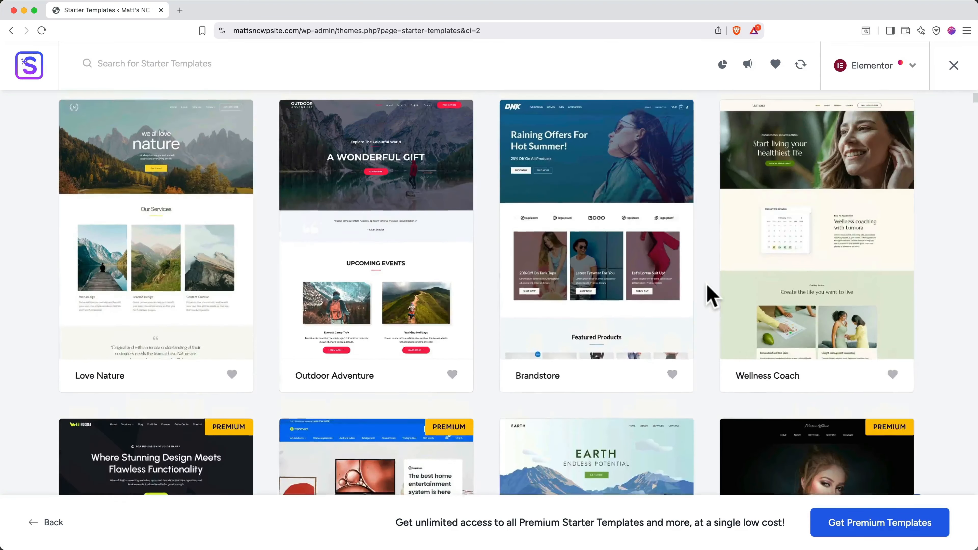
scroll(711, 297, up, 3)
mouse_move(363, 156)
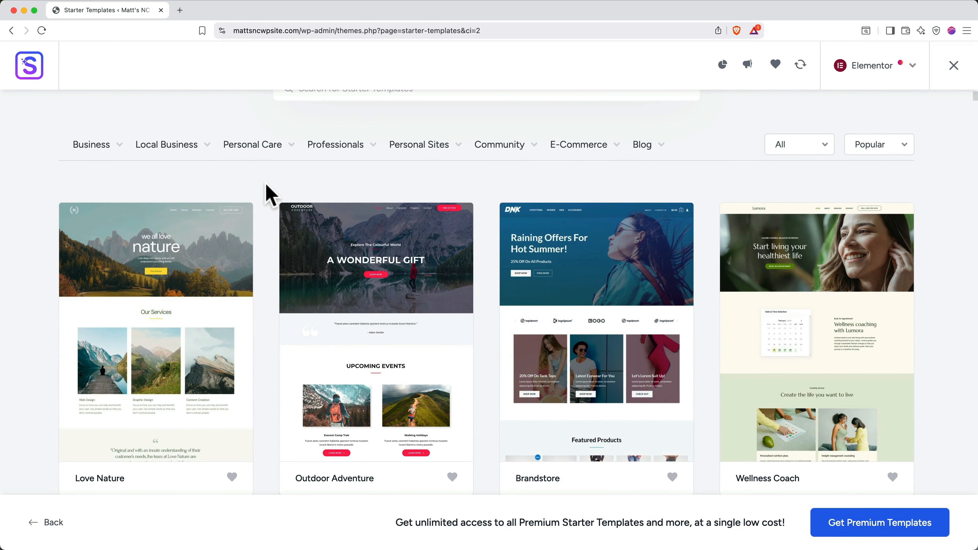
scroll(267, 192, down, 4)
scroll(270, 195, down, 3)
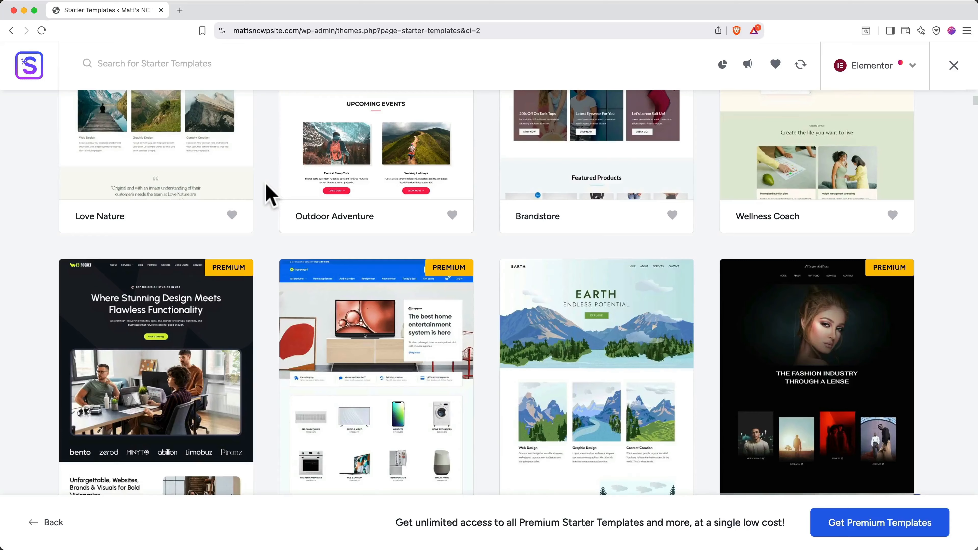
scroll(269, 194, down, 2)
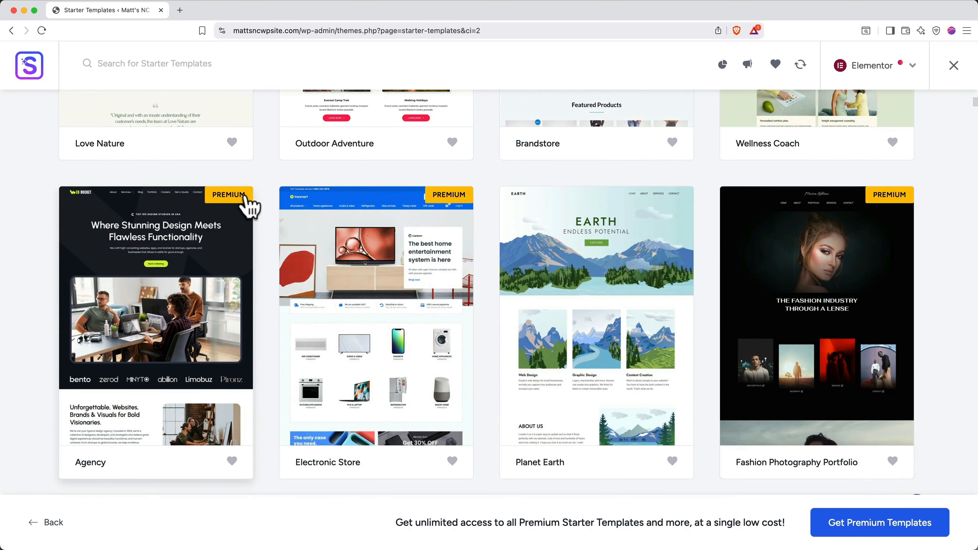
scroll(250, 207, up, 5)
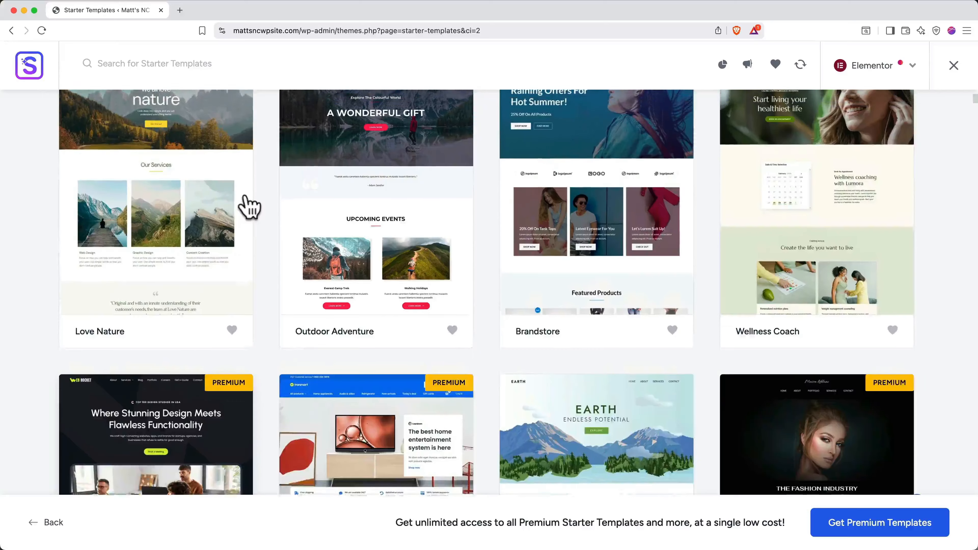
scroll(249, 207, up, 3)
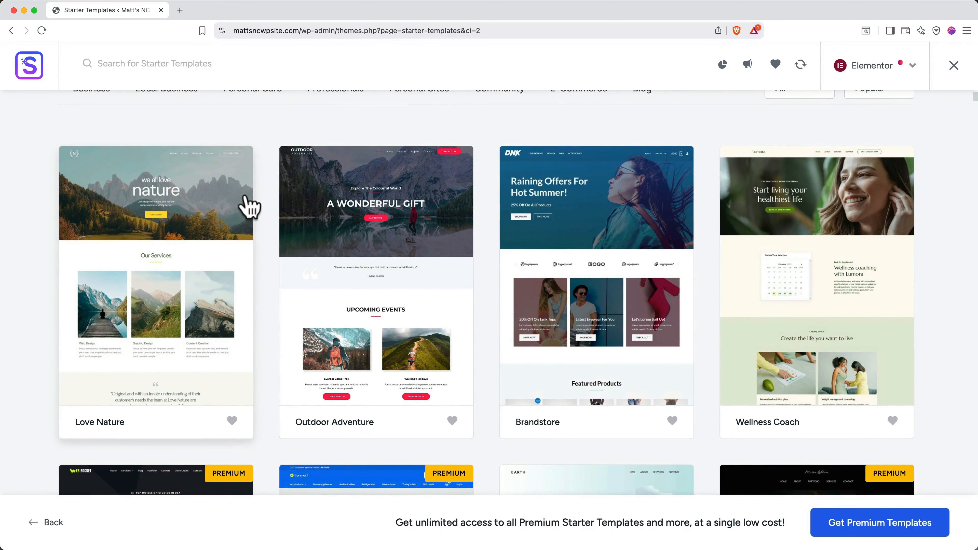
click(158, 241)
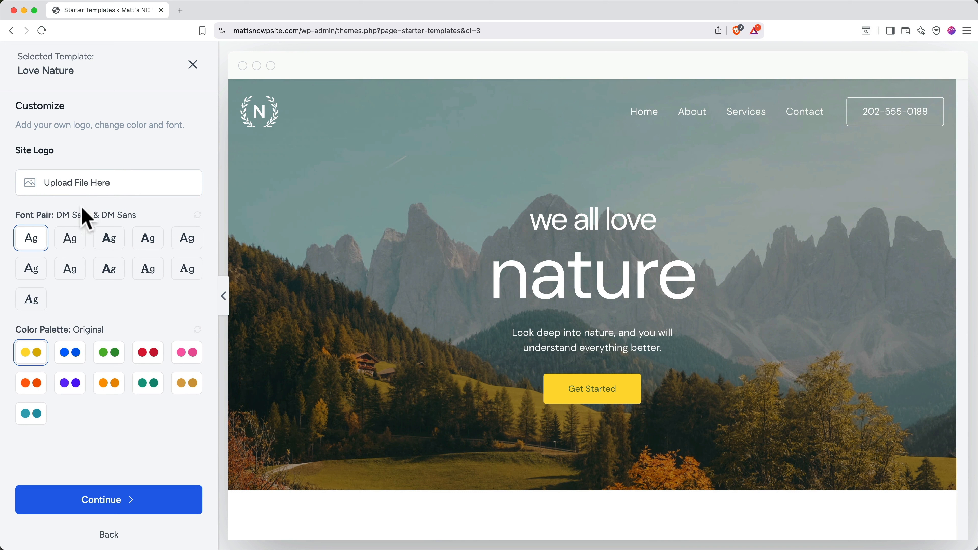
Preview several font pairs and settle on IBM Plex Serif & Inter
click(71, 241)
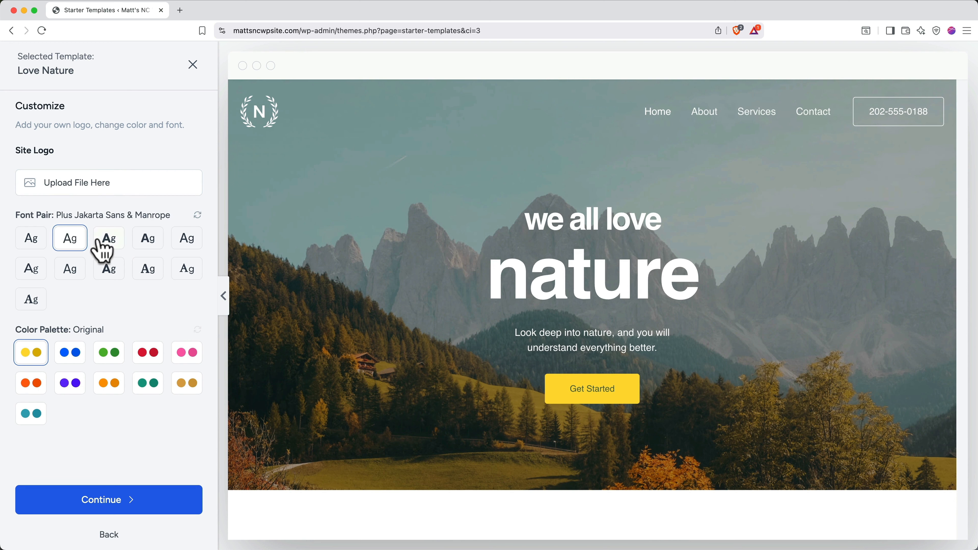
click(109, 240)
click(150, 247)
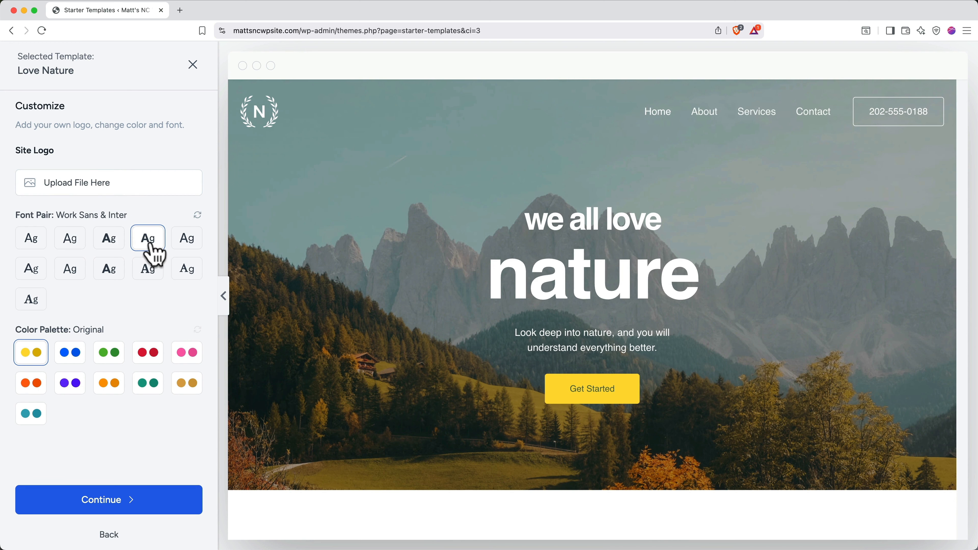
click(189, 250)
click(158, 271)
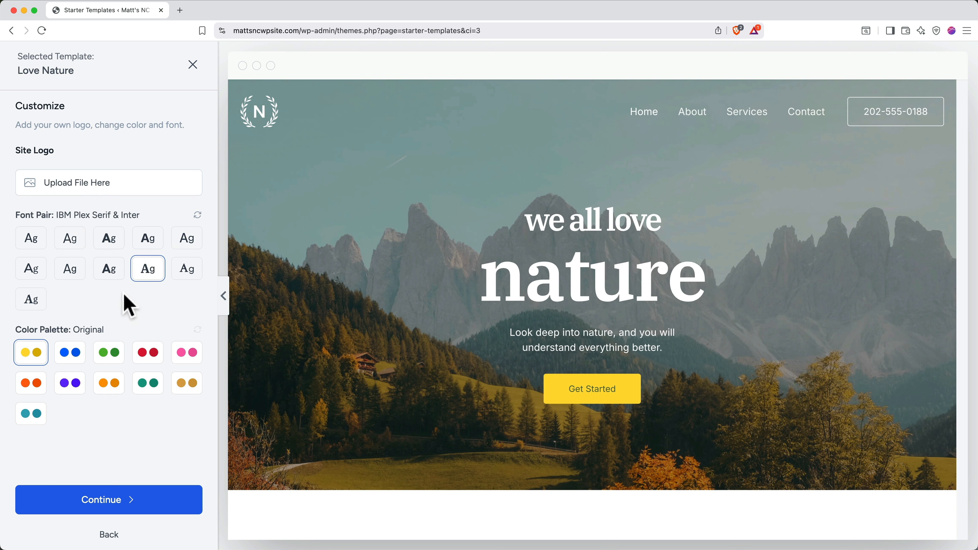
Compare colour palettes, choose the ochre Style 9 palette, and continue to feature selection
click(71, 355)
click(110, 360)
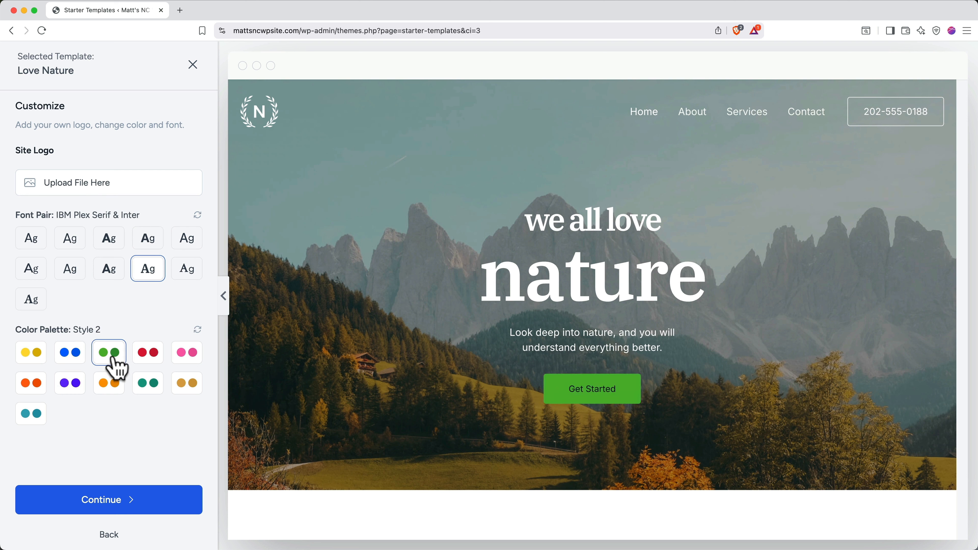
click(147, 358)
click(190, 360)
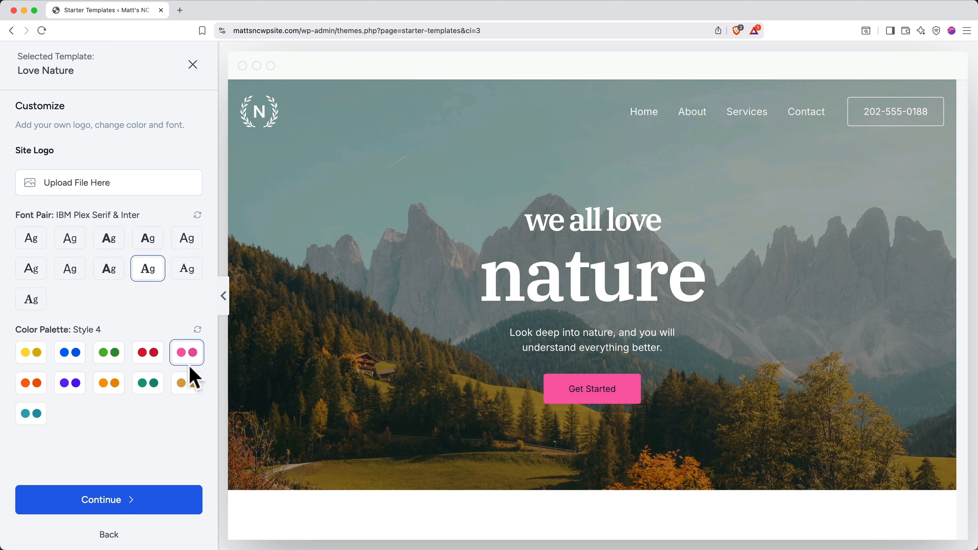
click(192, 386)
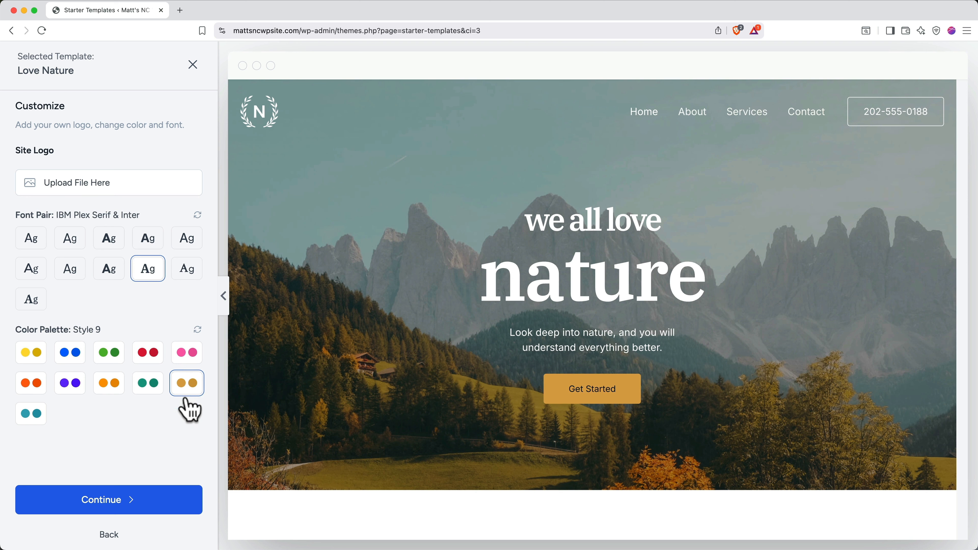
click(144, 503)
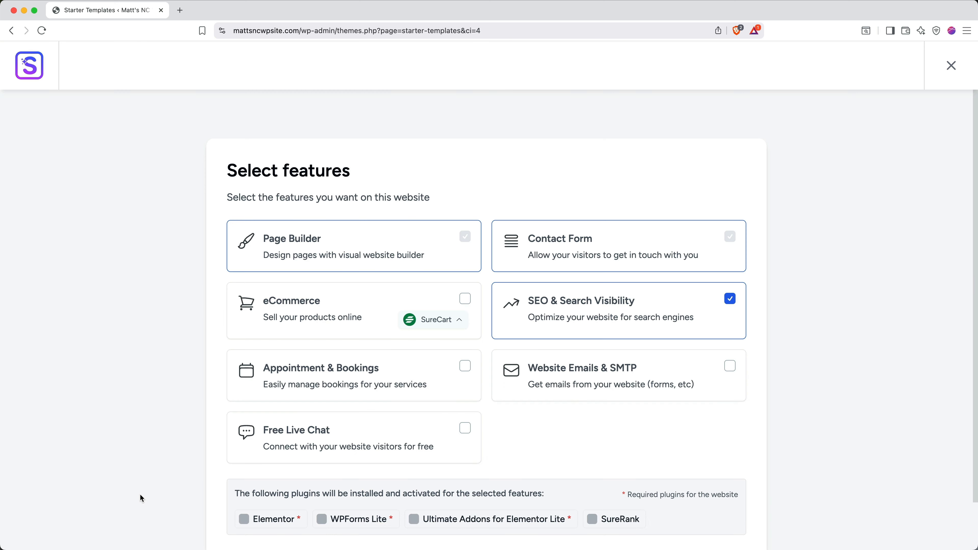
Skip extra features, accept that settings will be overwritten, and submit to build the website
scroll(140, 496, down, 3)
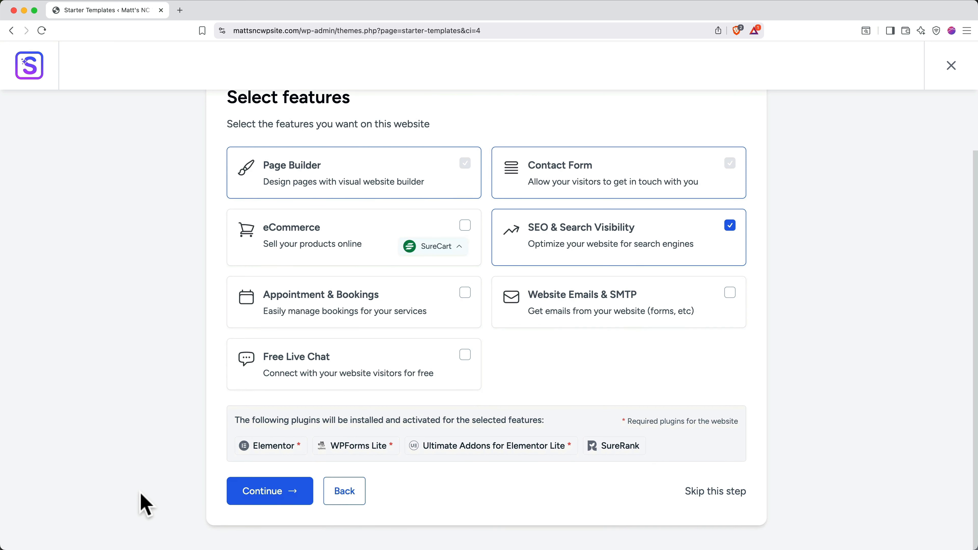
click(695, 495)
scroll(695, 495, down, 2)
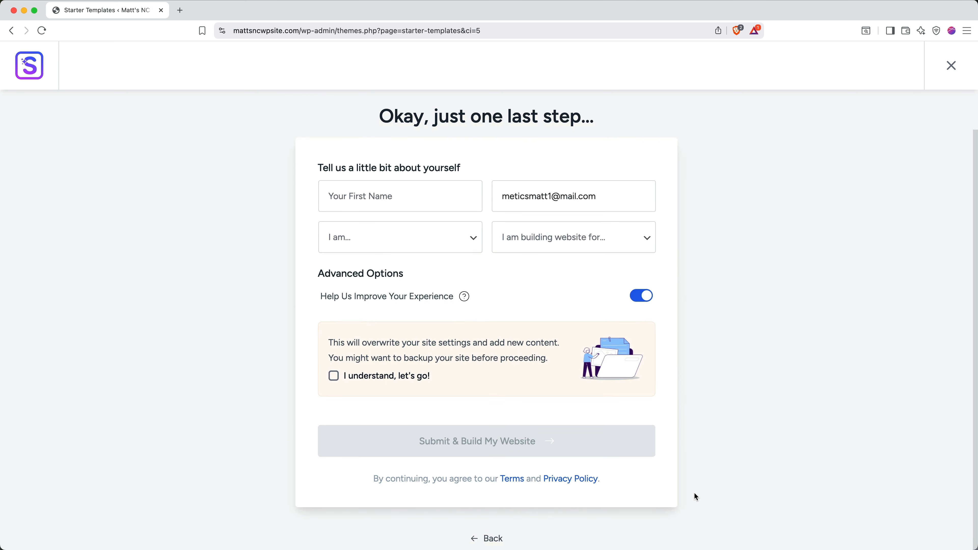
click(355, 379)
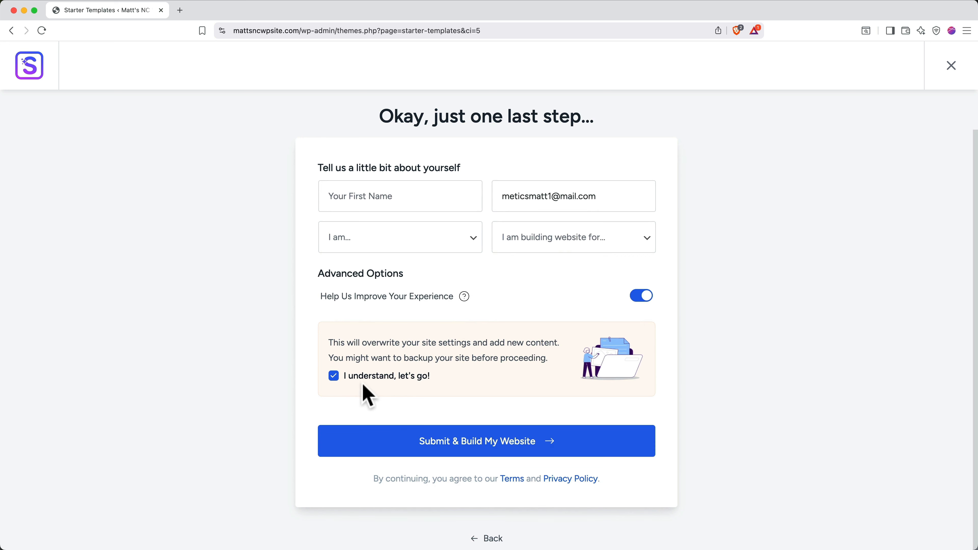
click(385, 445)
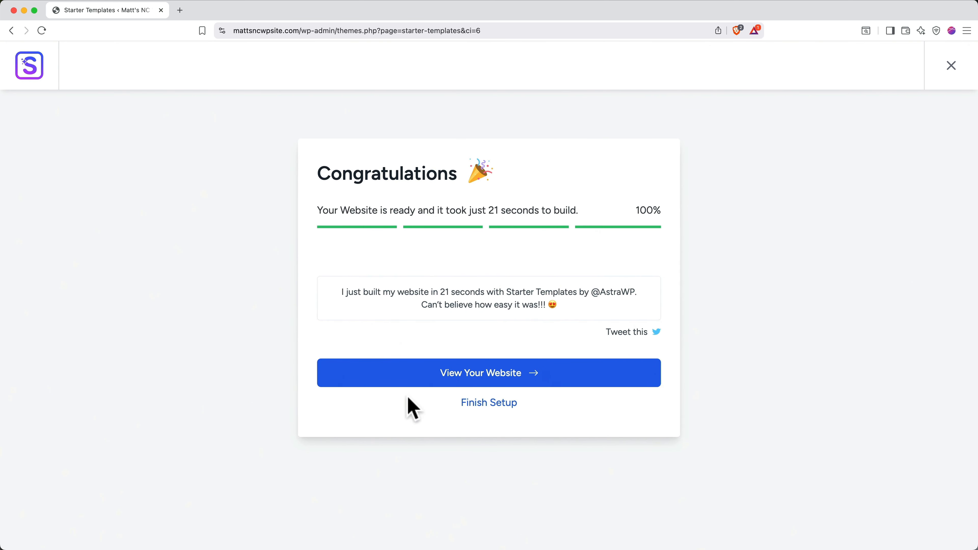
View the new website, close the Starter Templates tab, and open Home in Elementor
click(415, 381)
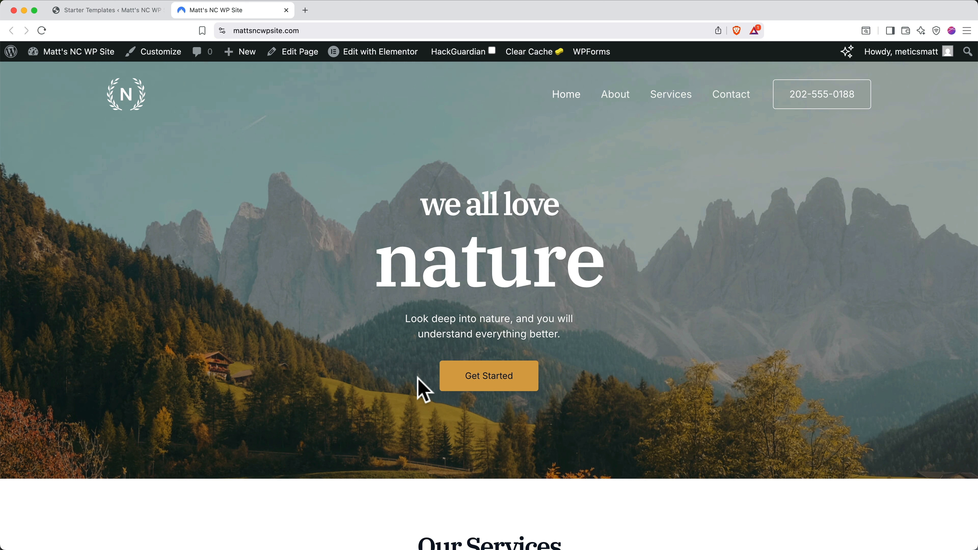
click(162, 11)
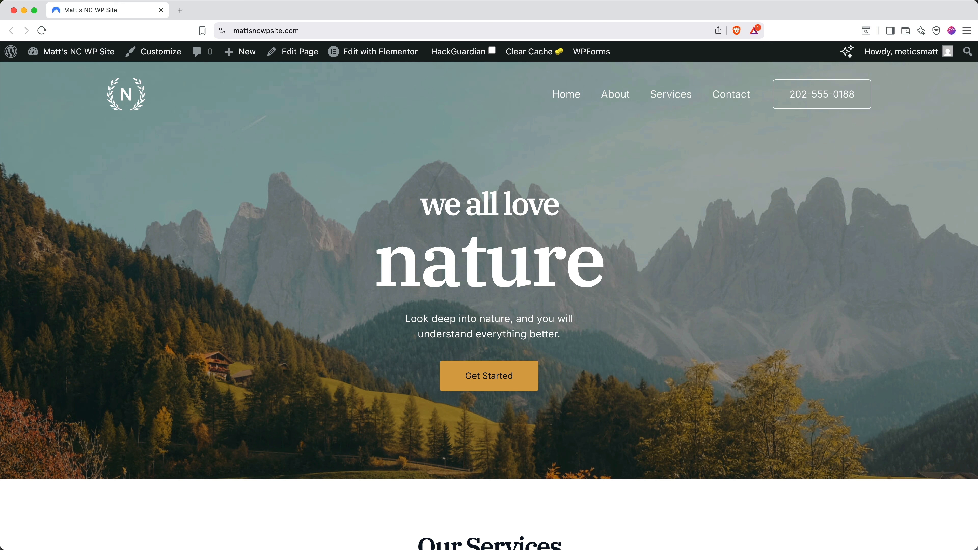
click(387, 58)
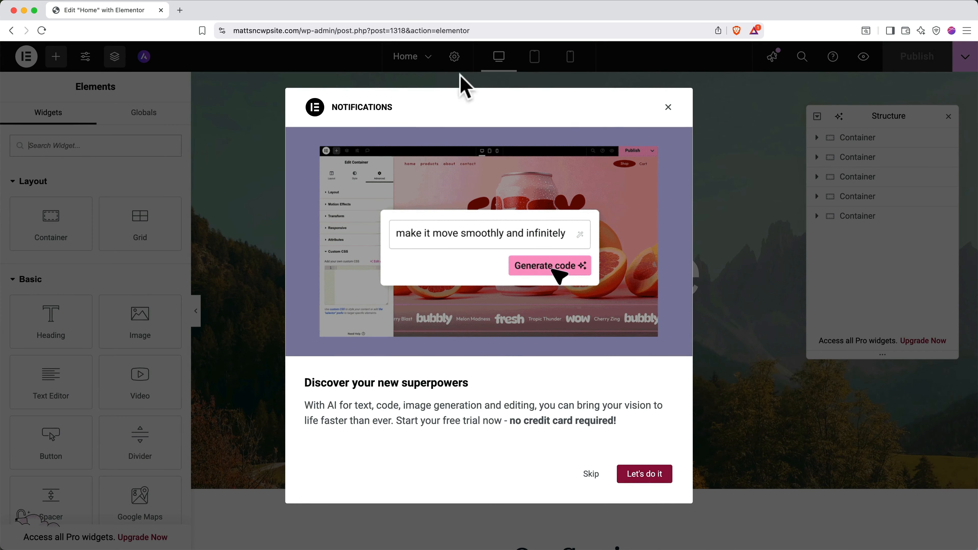
Skip the Elementor AI features notifications announcement
click(669, 108)
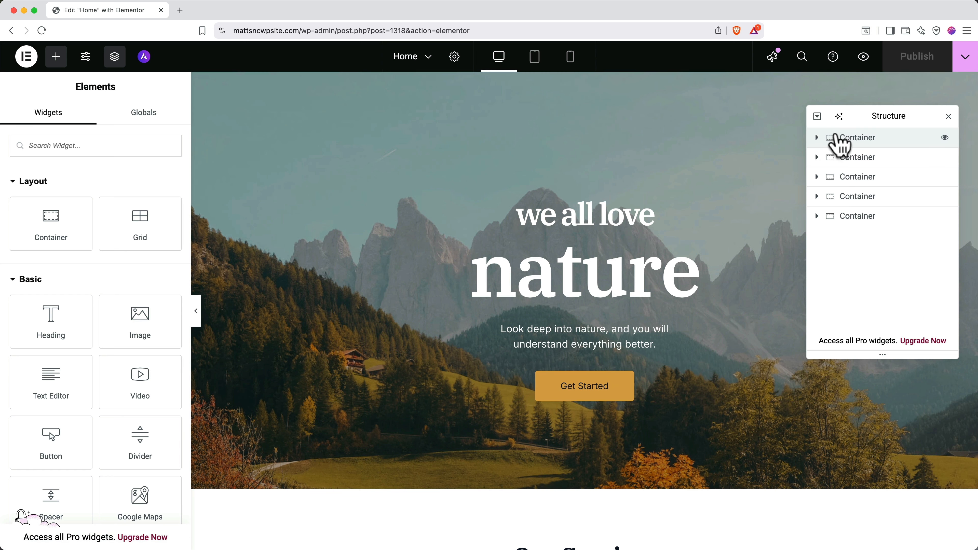
Expand the hero containers in the Navigator and select each heading and the paragraph
click(817, 138)
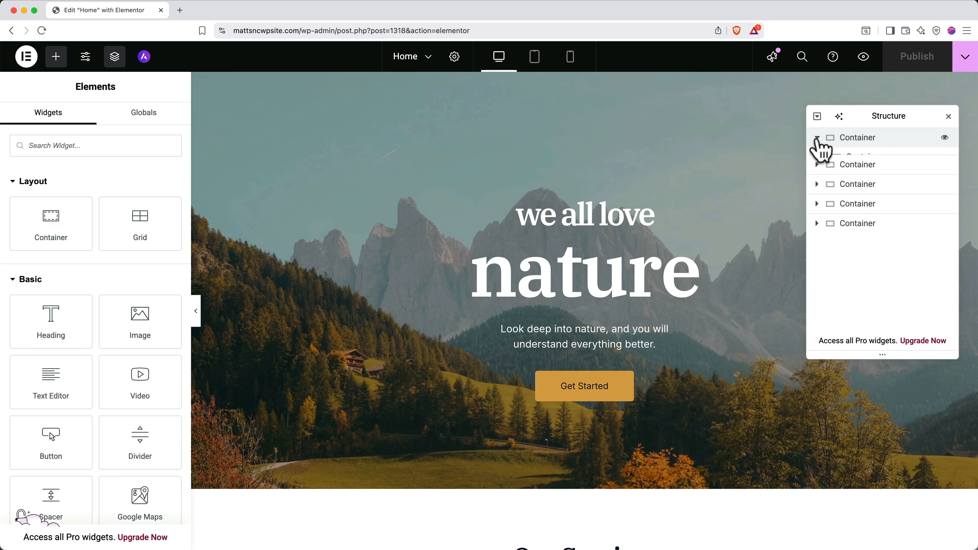
click(823, 157)
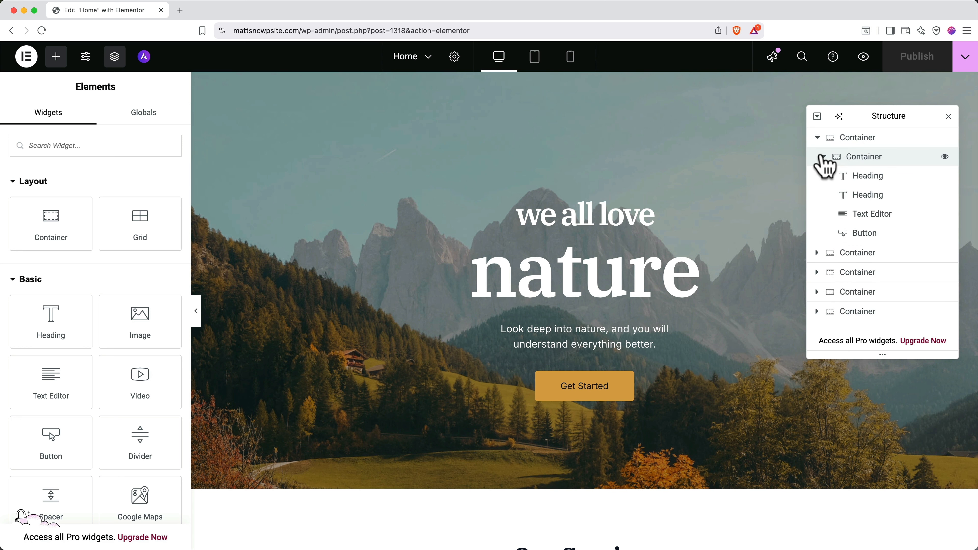
click(847, 144)
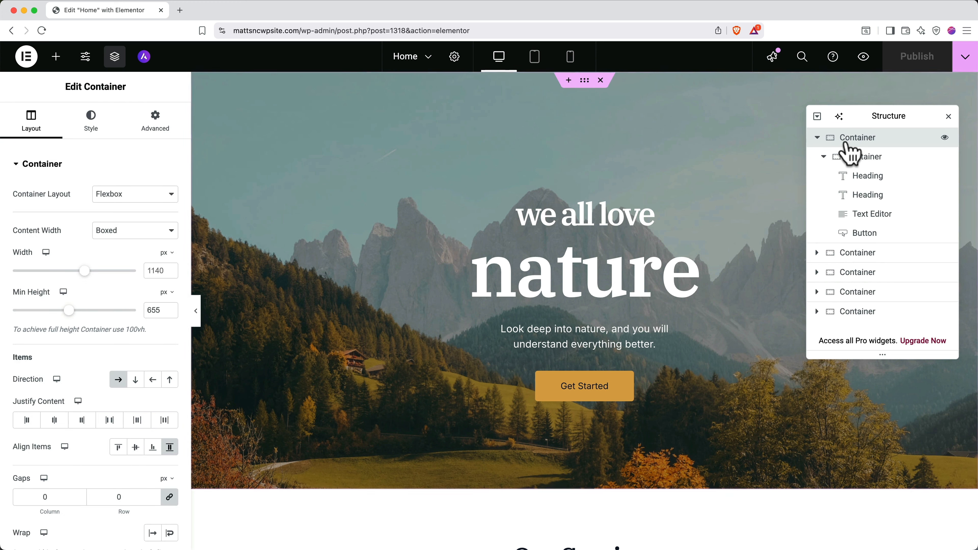
click(855, 164)
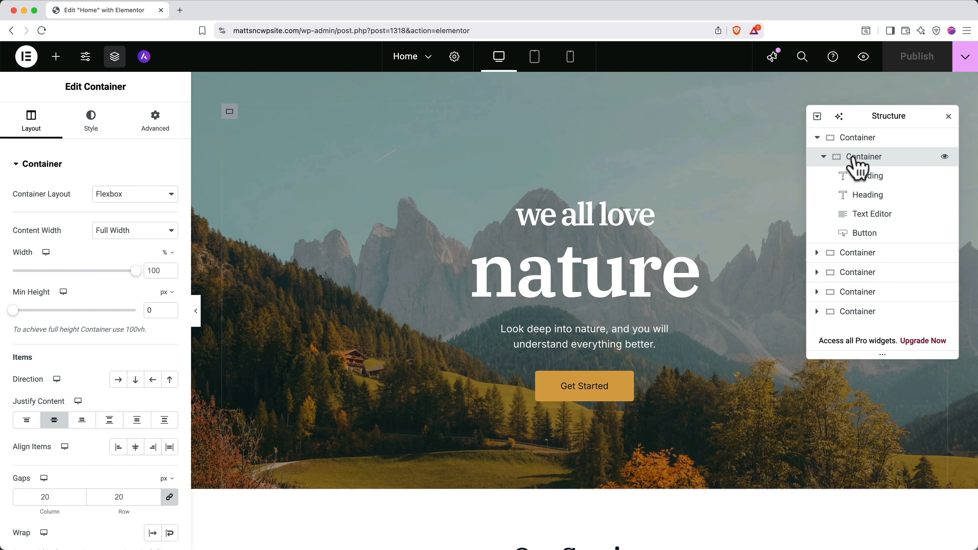
click(859, 177)
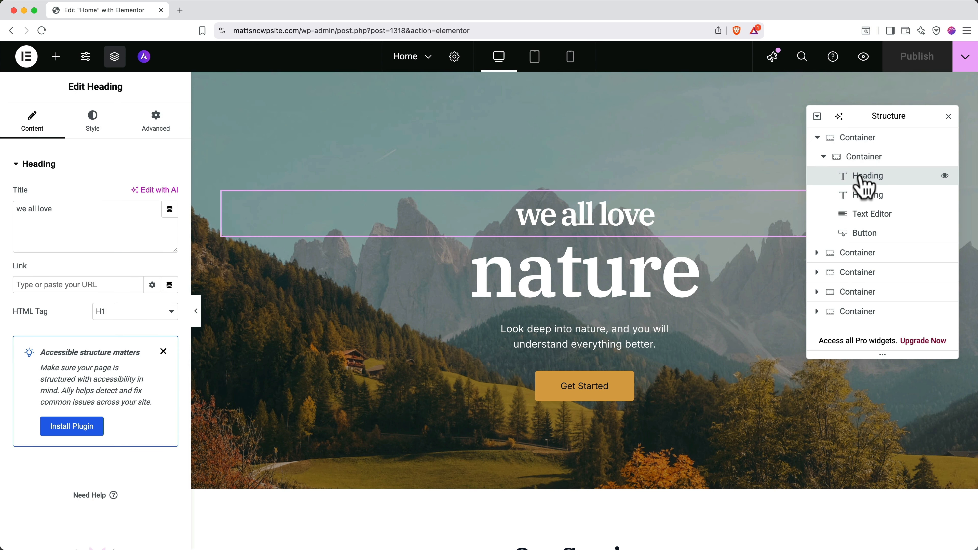
click(864, 196)
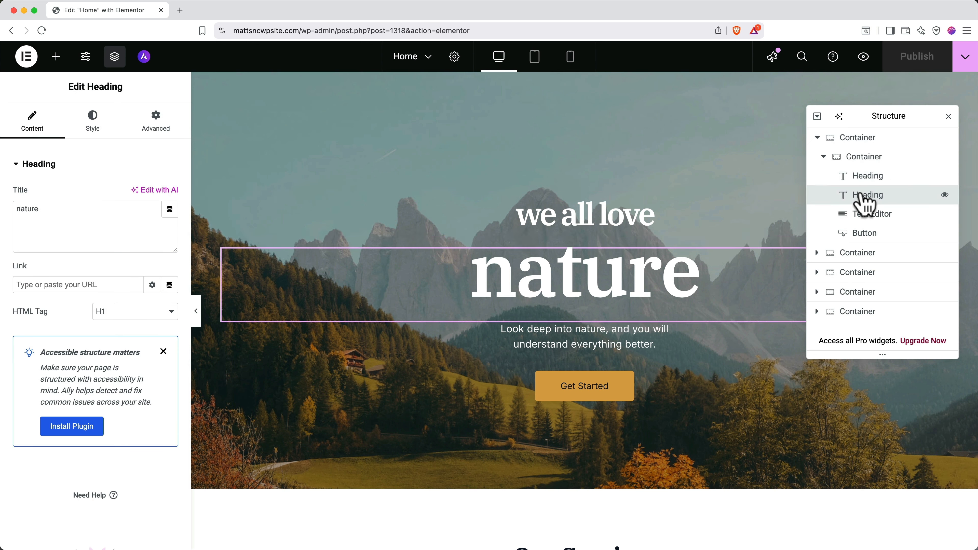
click(867, 215)
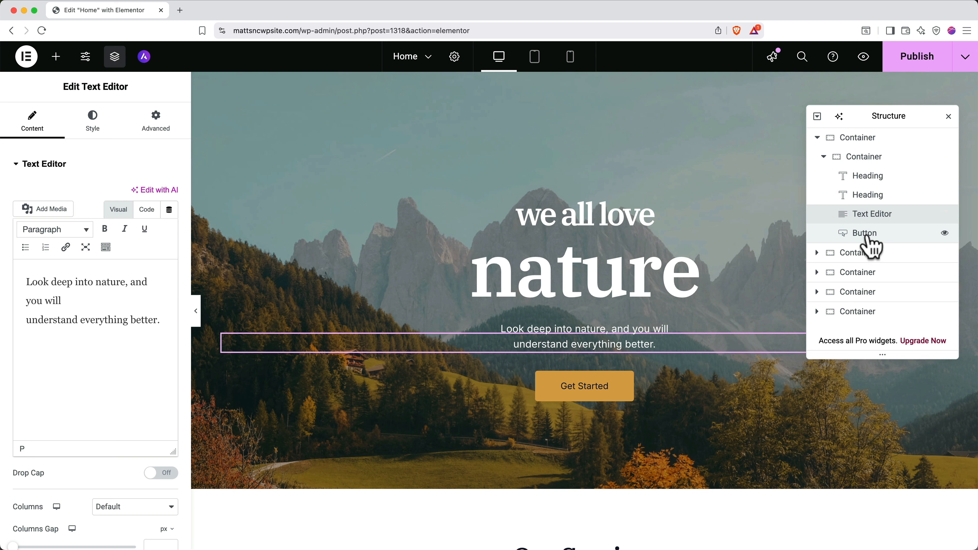
Hide and re-show the Get Started button and the hero section, then close the Navigator
click(945, 235)
click(944, 233)
click(944, 233)
click(944, 233)
click(944, 233)
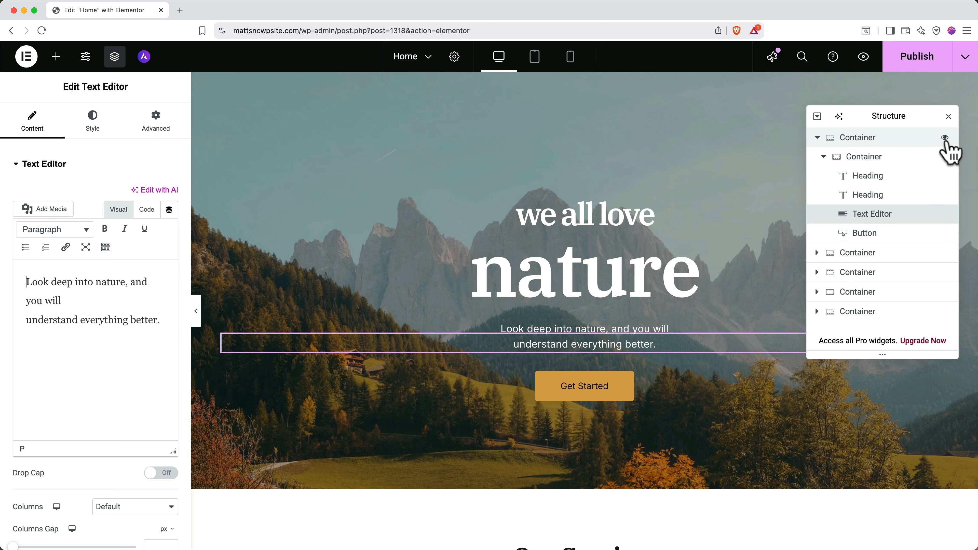
click(945, 139)
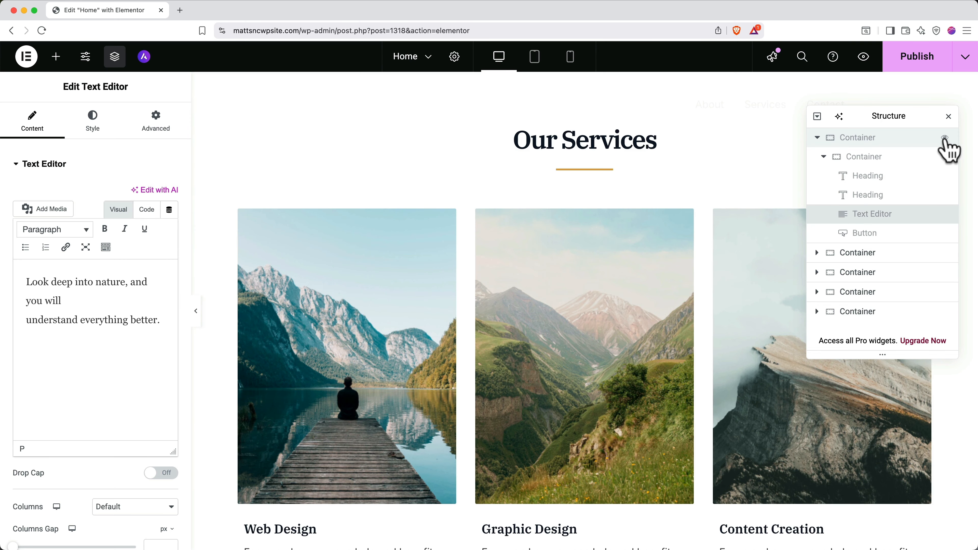
click(945, 139)
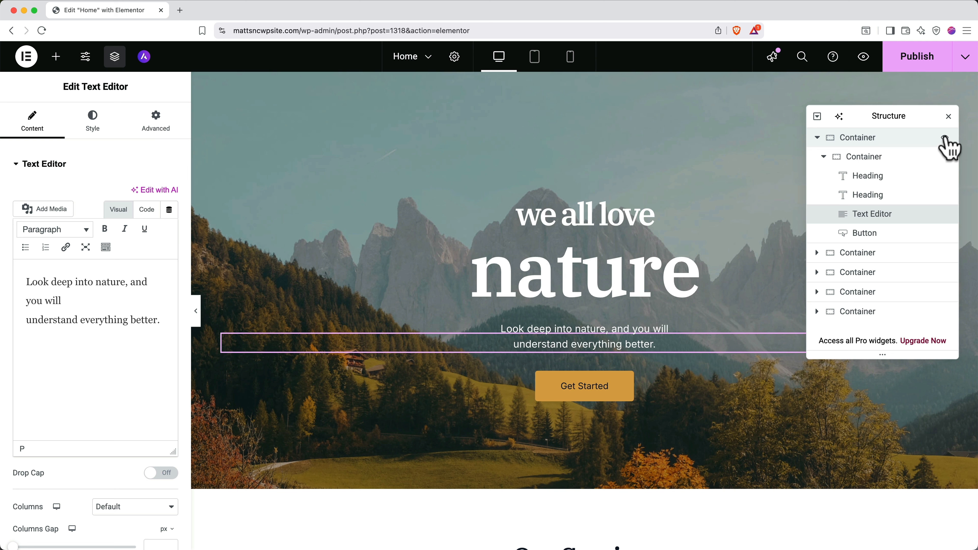
click(949, 116)
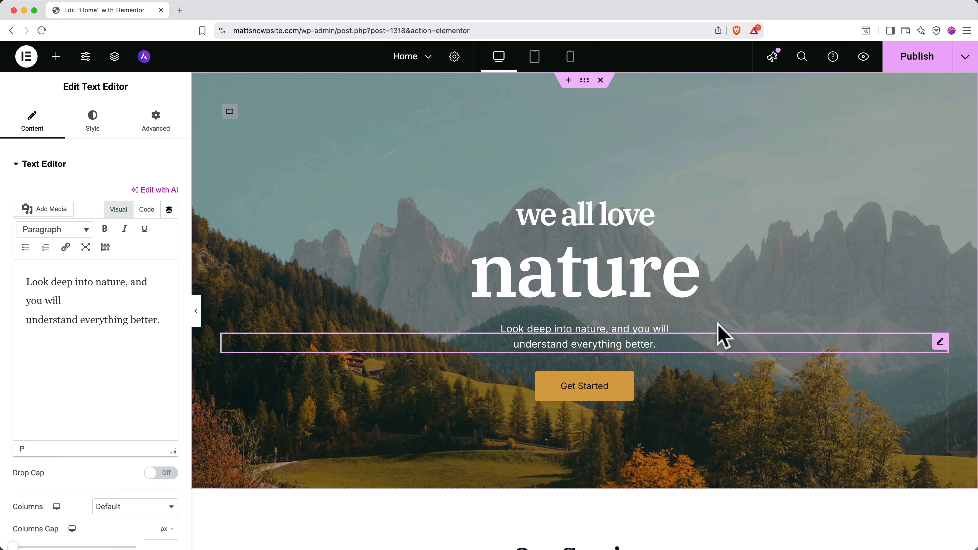
scroll(723, 336, down, 5)
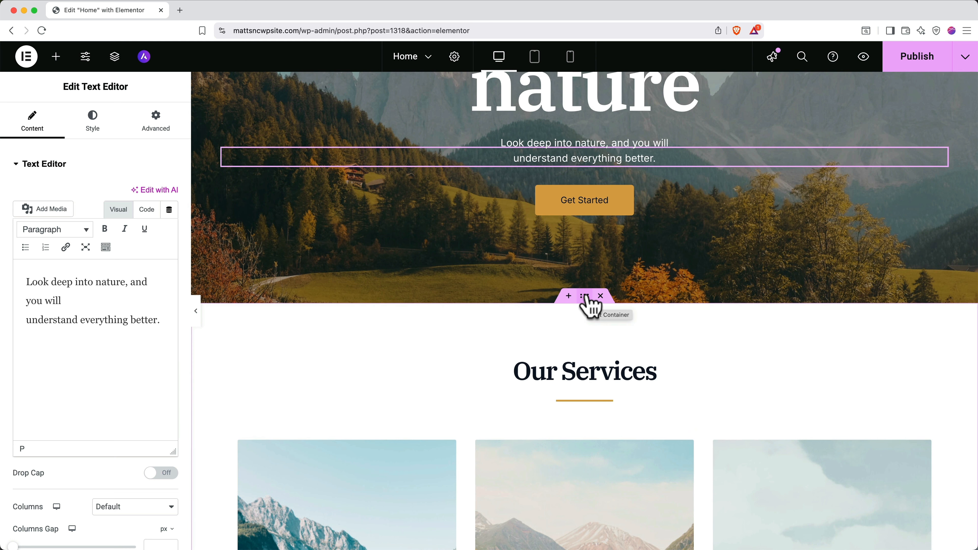
drag(584, 296, 574, 316)
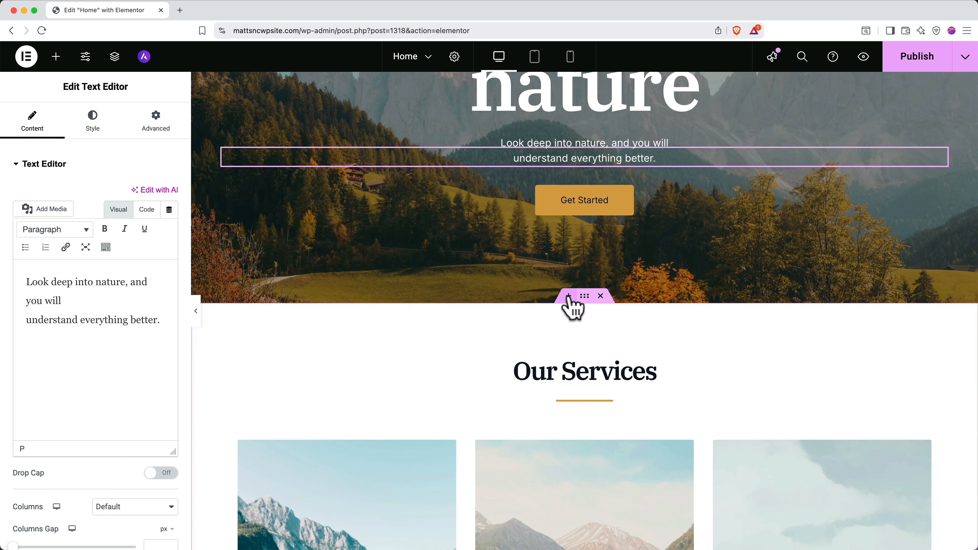
click(568, 297)
click(540, 361)
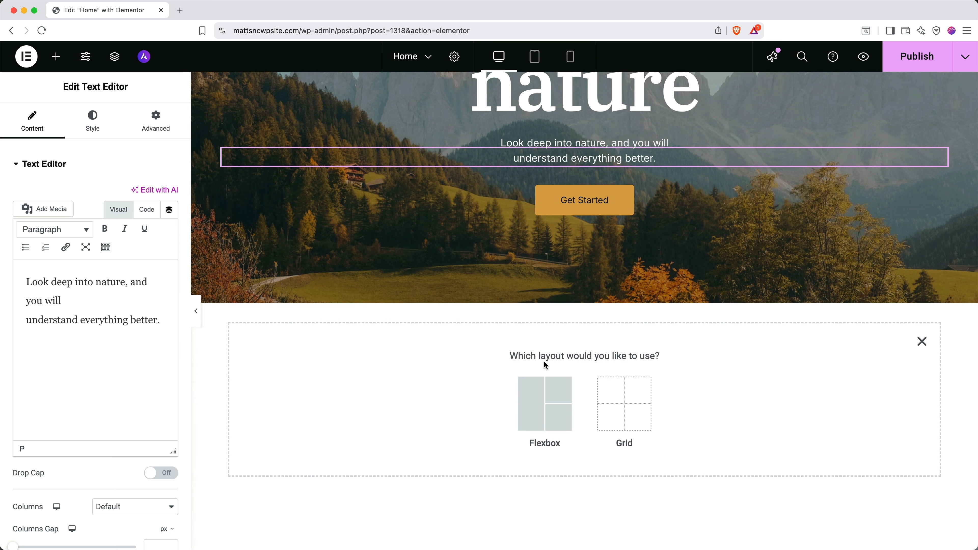
click(546, 407)
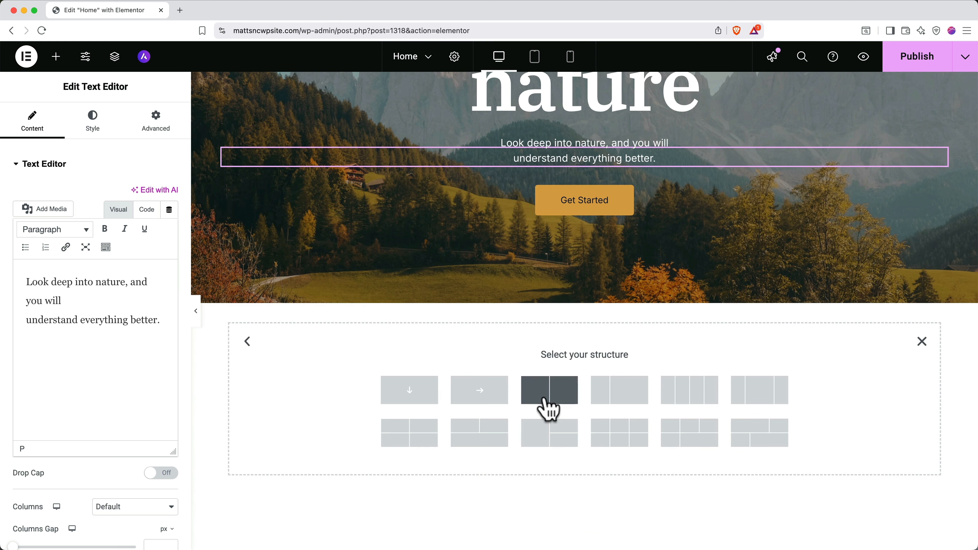
click(614, 401)
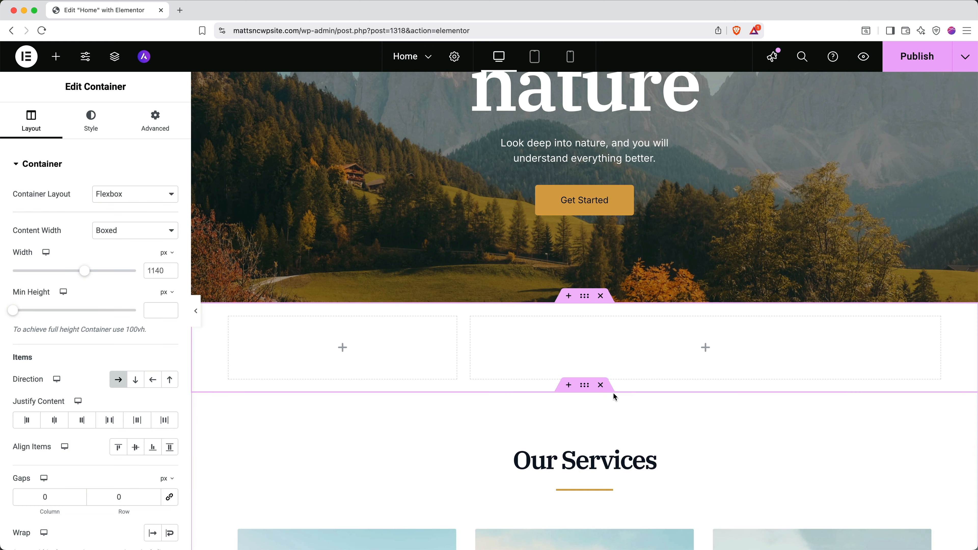
click(601, 296)
scroll(603, 301, up, 5)
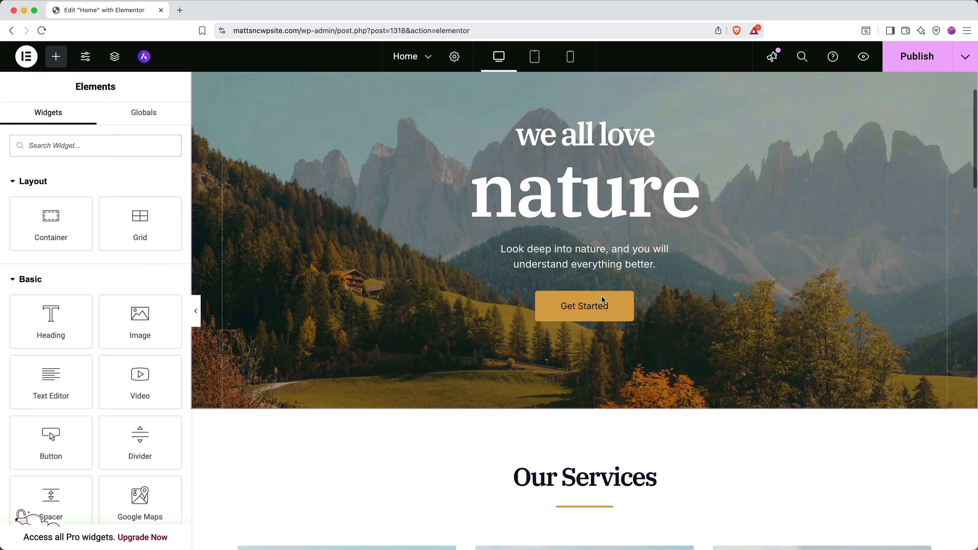
scroll(604, 300, up, 3)
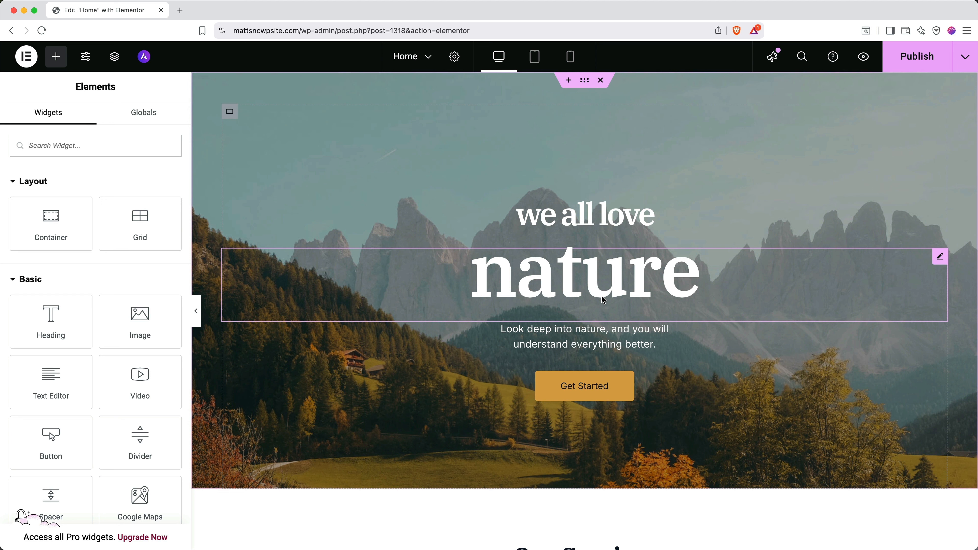
Replace the 'we all love' and 'nature' hero headings with 'I Love' and 'The Mountains'
click(600, 221)
key(ctrl+a)
key(BackSpace)
text(I Love)
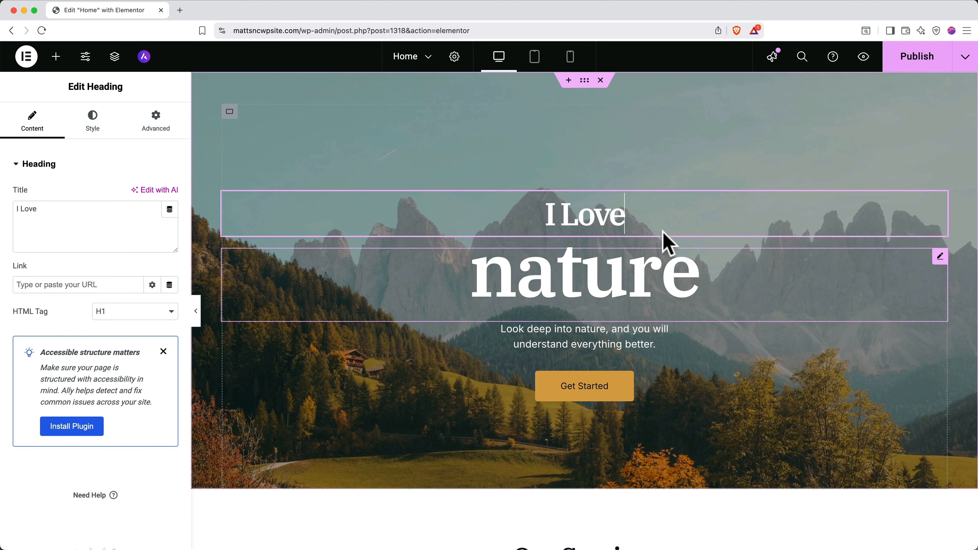
click(659, 268)
key(ctrl+a)
text(The Mountains)
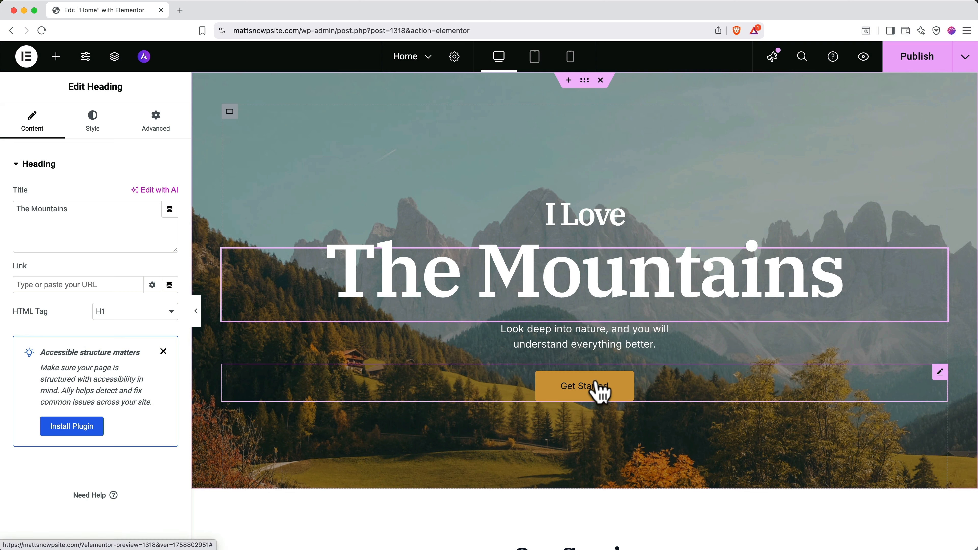
click(596, 383)
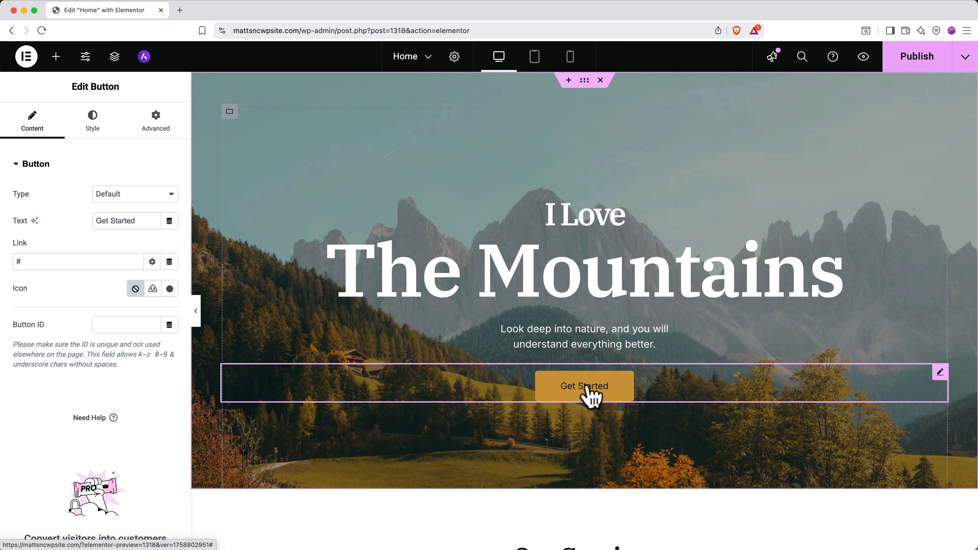
Relabel the hero button 'Reach Out' and link it to the site's Contact page
triple_click(136, 221)
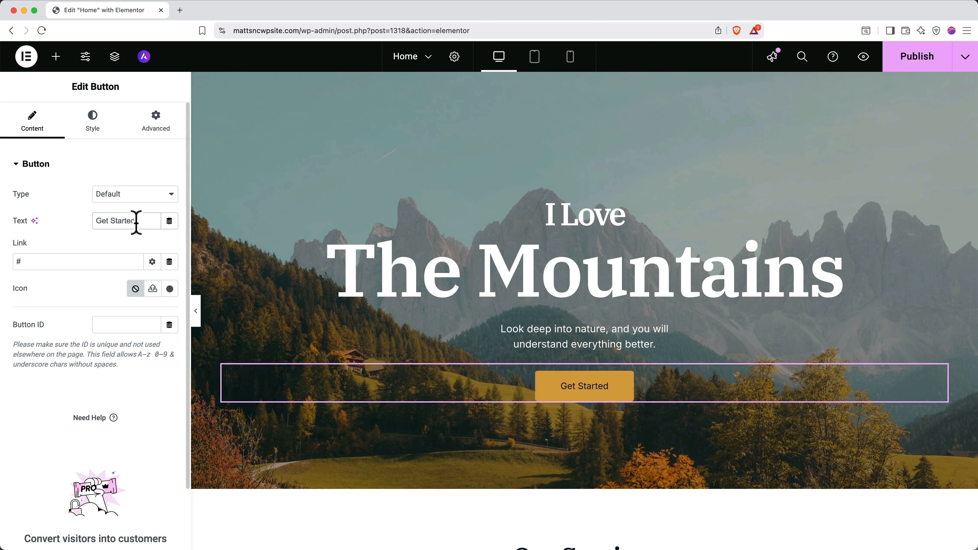
text(Reach Out!)
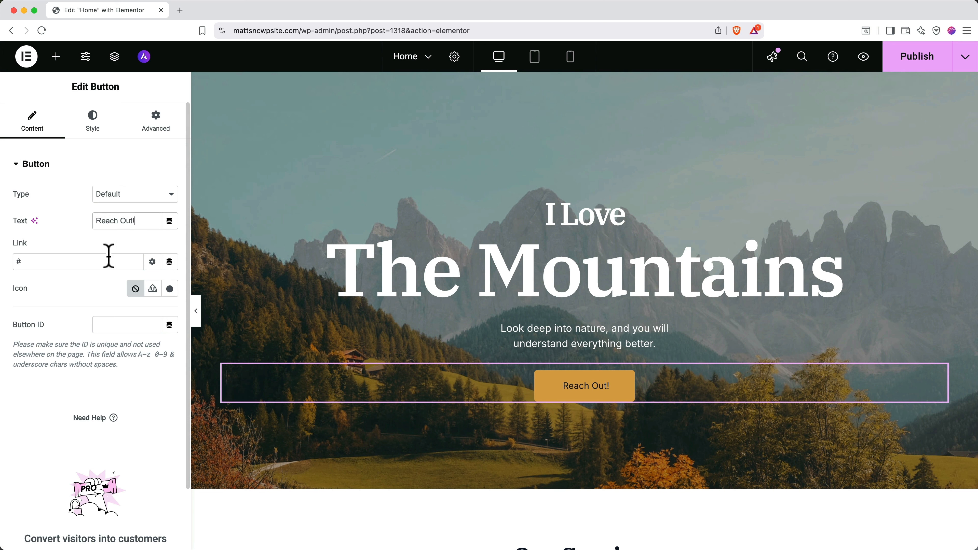
click(101, 261)
key(BackSpace)
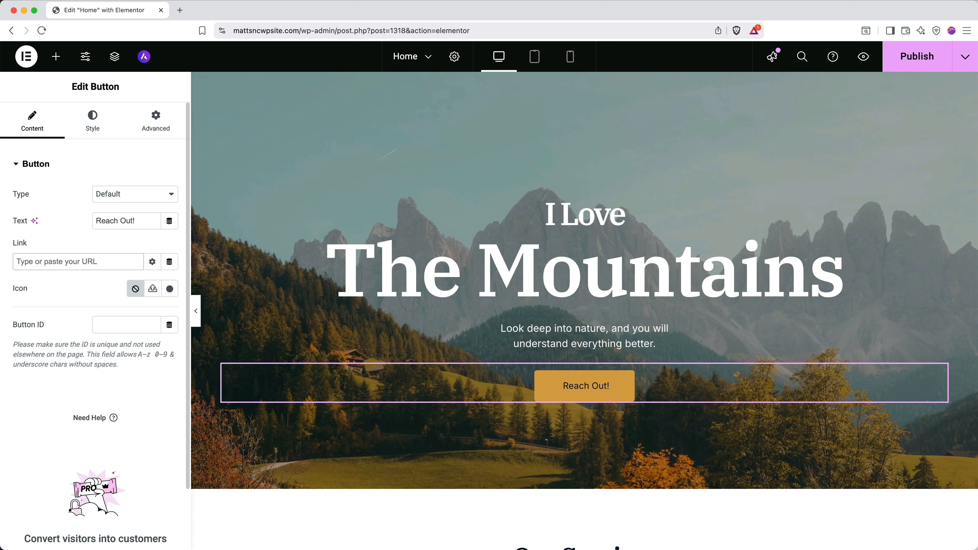
text(contact)
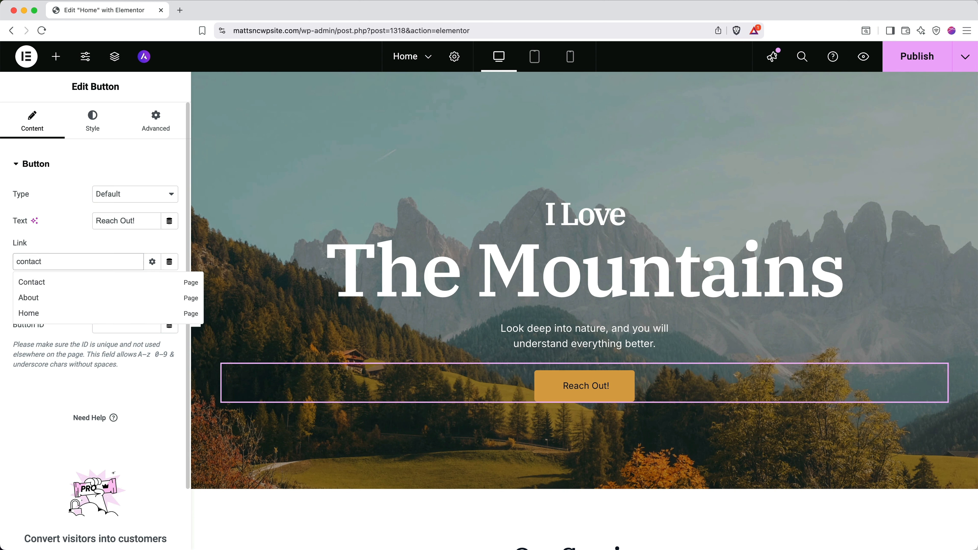
click(78, 284)
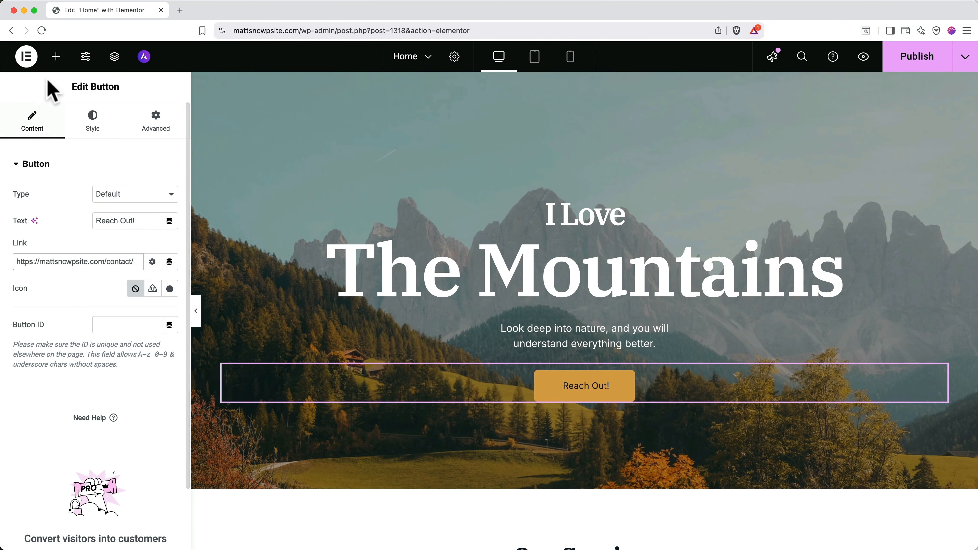
Add a Lorem ipsum Text Editor widget to the hero, just above the Reach Out button
click(56, 58)
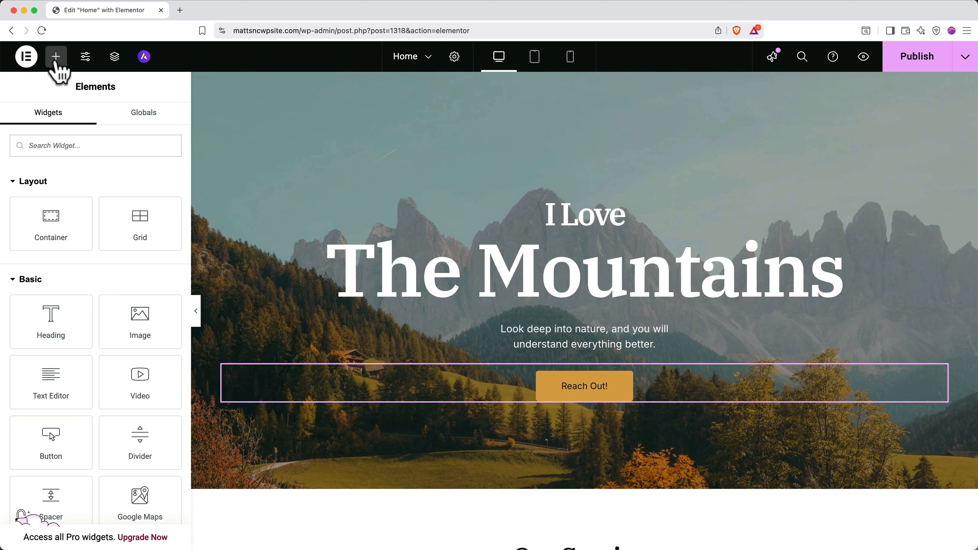
scroll(75, 360, down, 5)
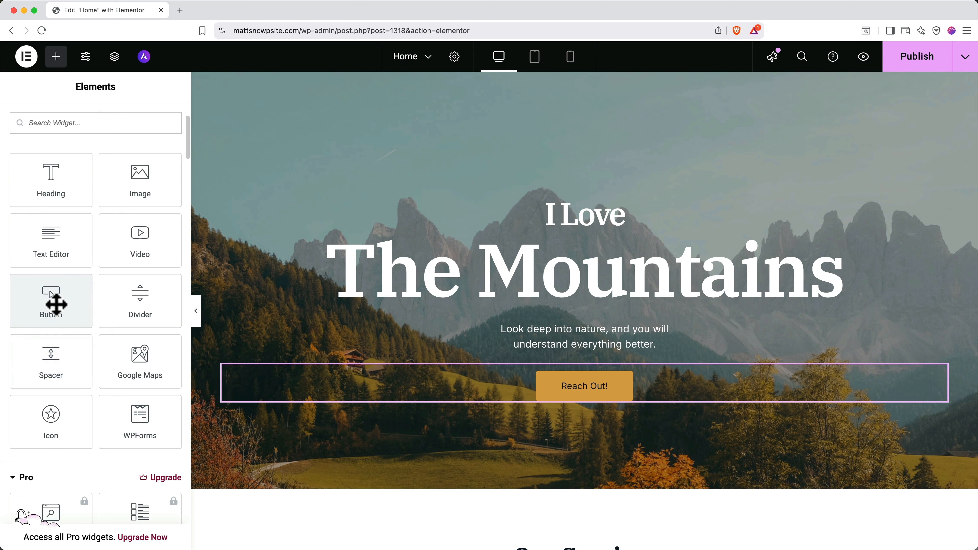
drag(73, 259, 616, 408)
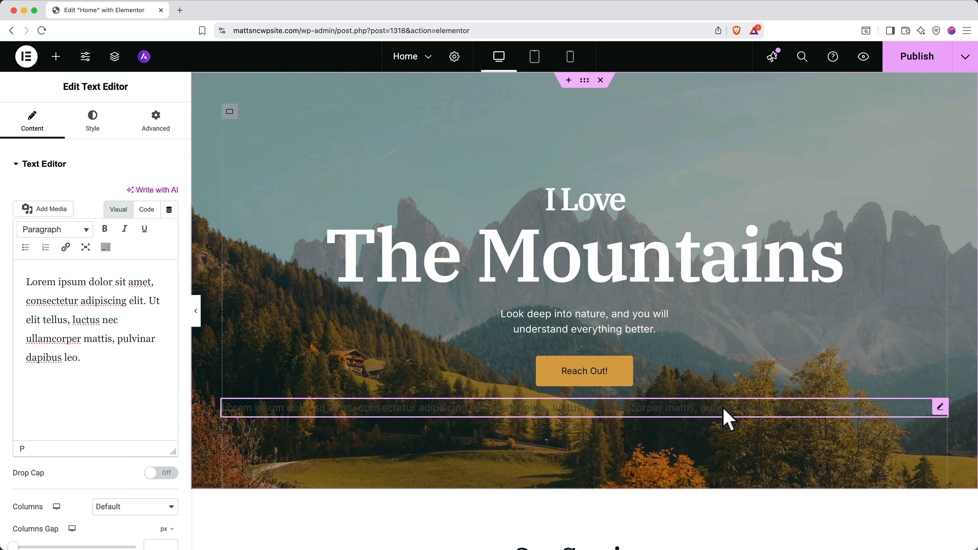
drag(723, 415, 703, 356)
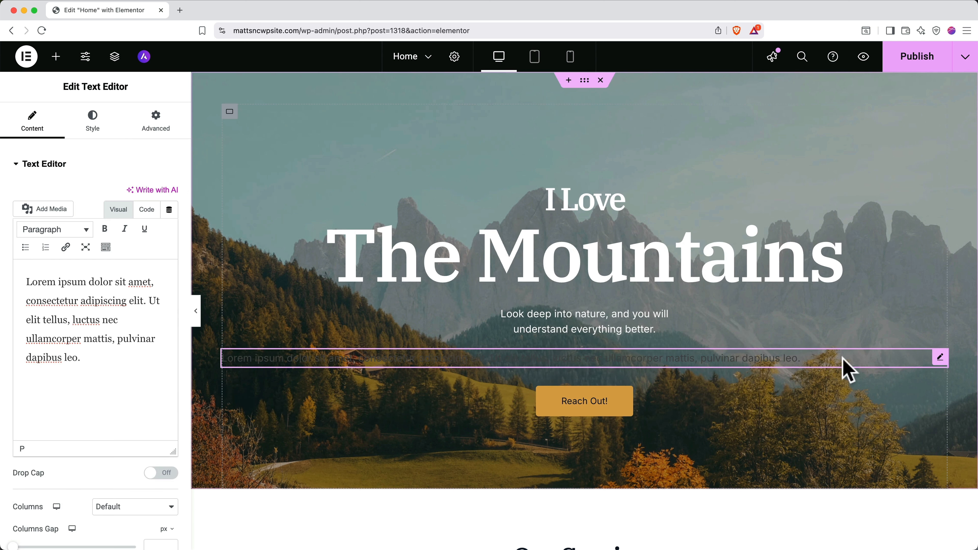
right_click(843, 366)
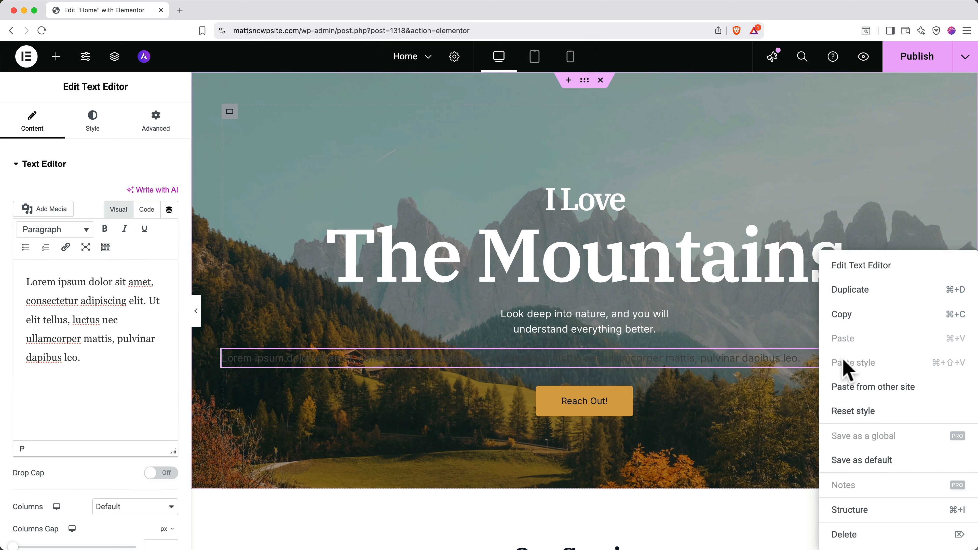
Delete the placeholder Lorem ipsum text block from the hero
click(844, 536)
scroll(843, 538, down, 10)
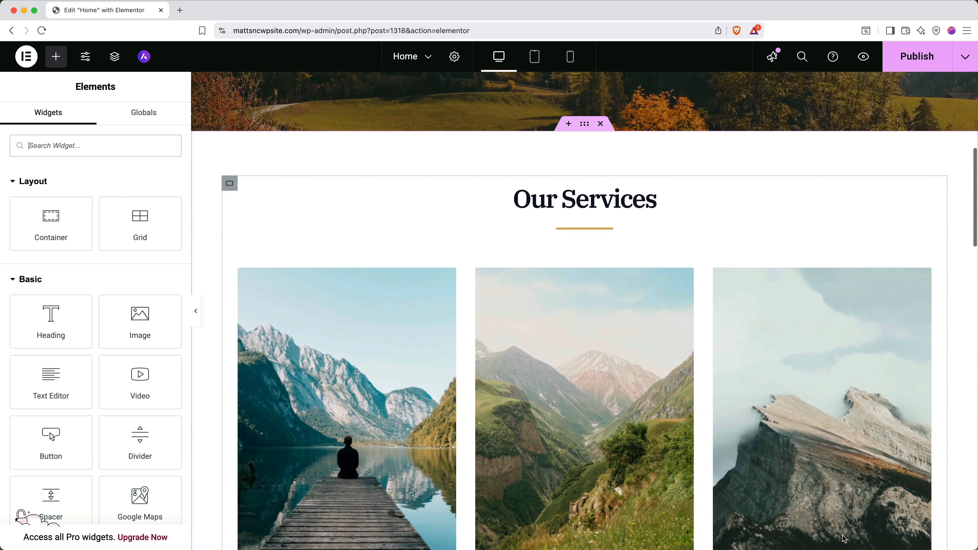
scroll(844, 537, down, 1)
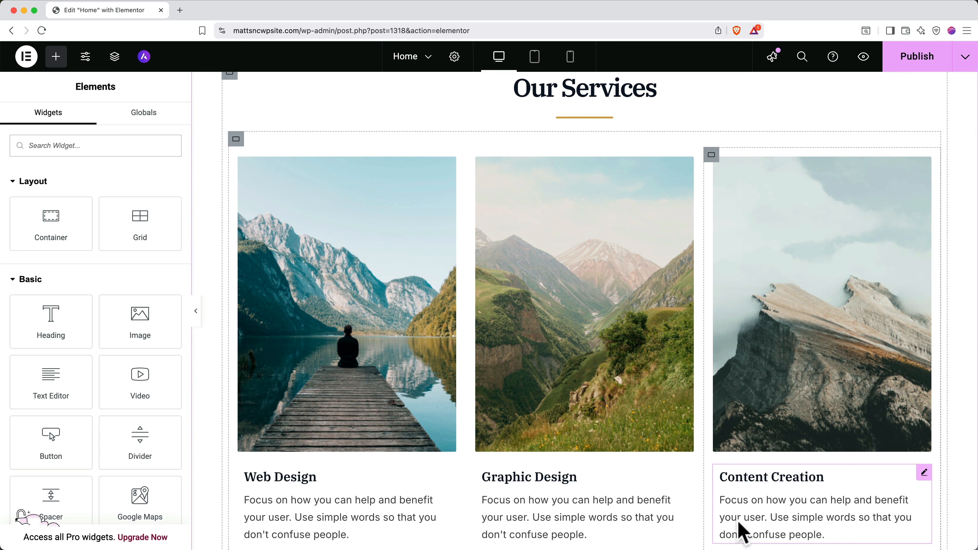
Replace the Web Design card image with a misty mountain stock photo found by searching 'mount'
click(385, 356)
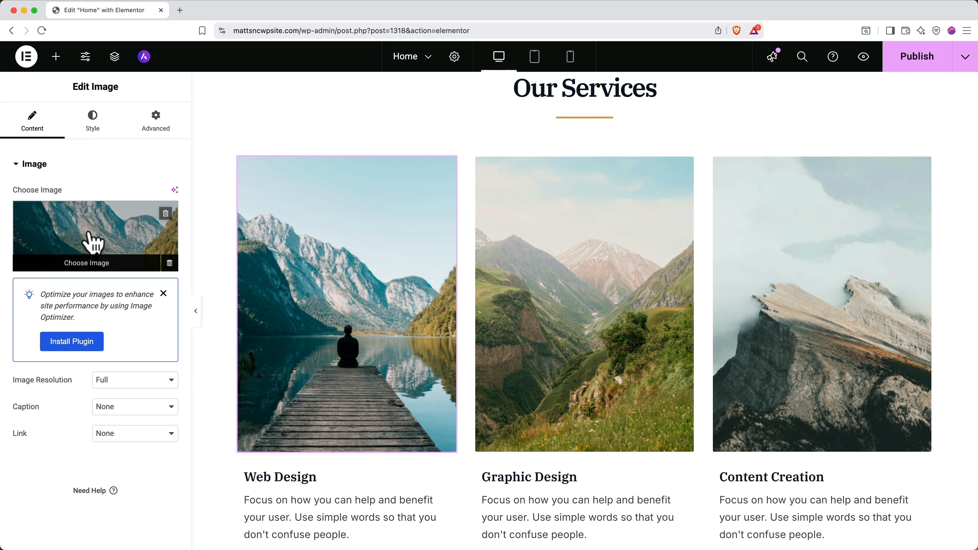
click(96, 262)
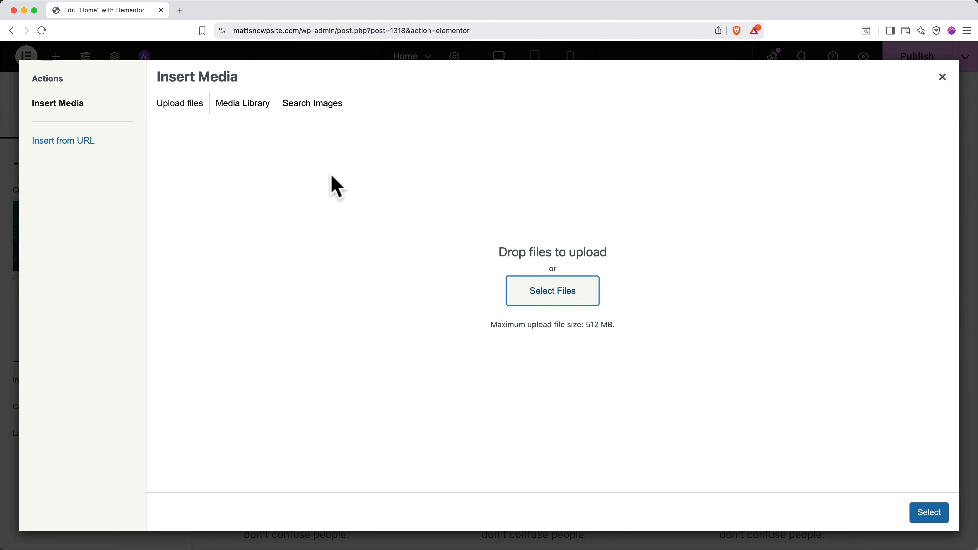
click(247, 112)
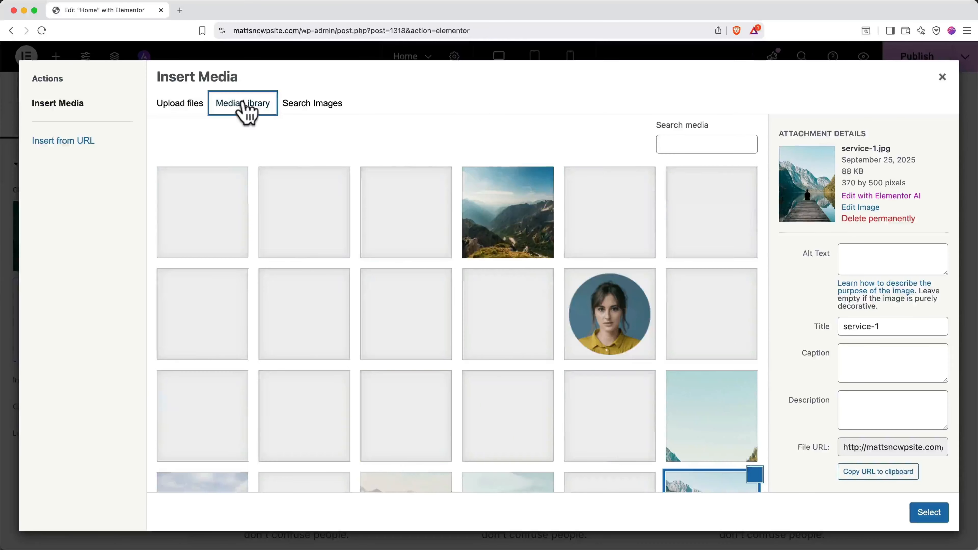
click(299, 112)
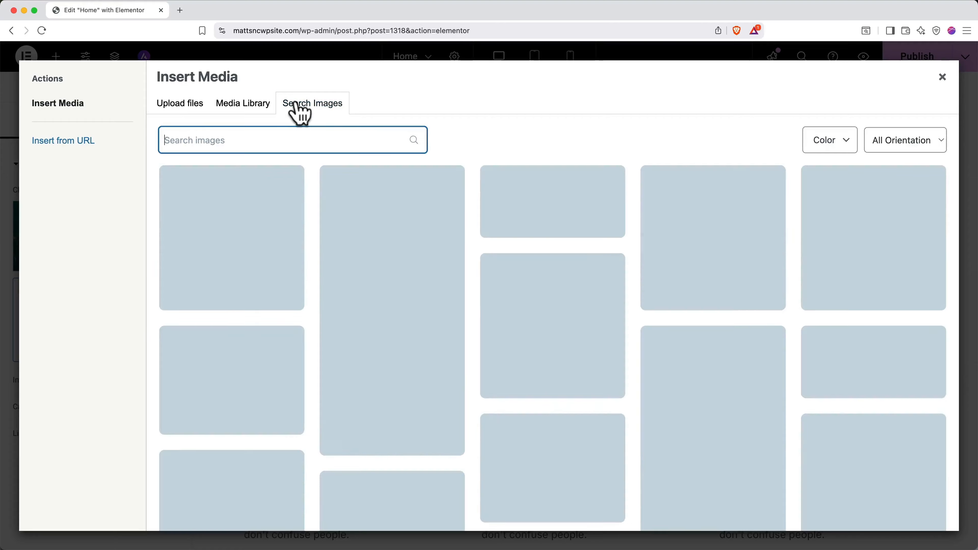
text(mountains)
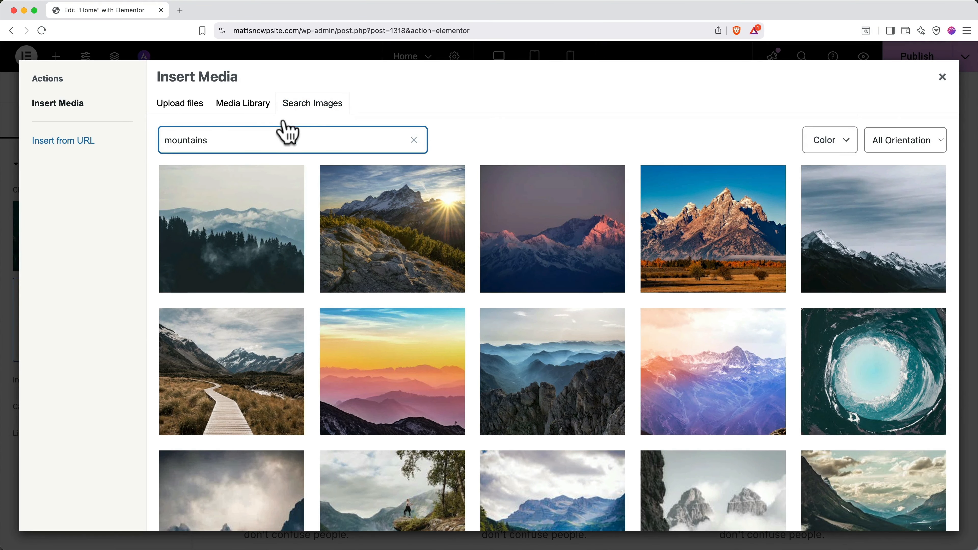
mouse_move(242, 236)
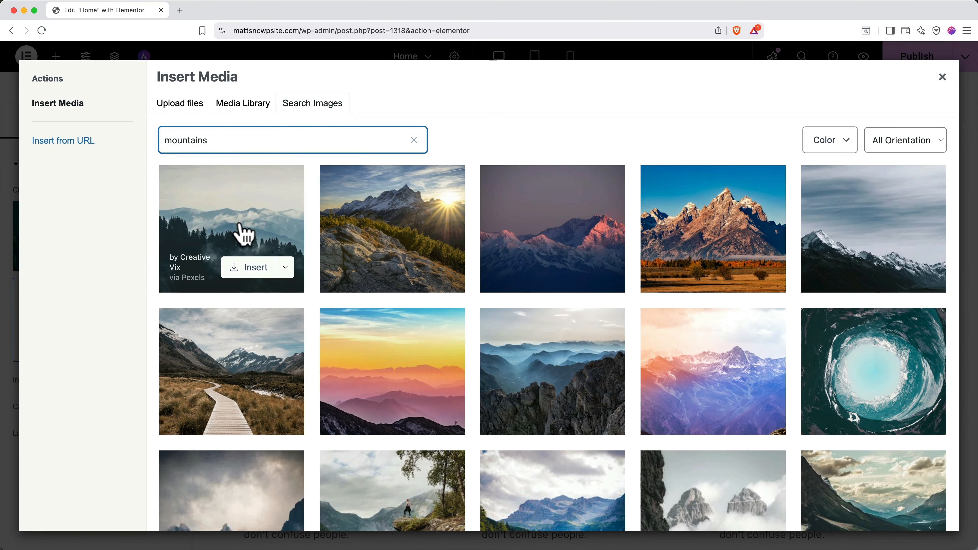
click(244, 267)
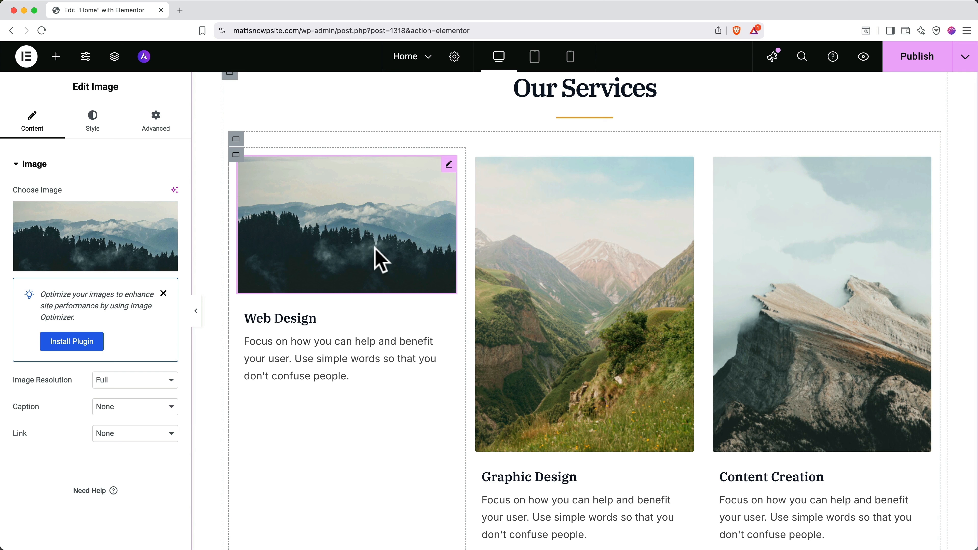
Save the Home page edits and create a new blank draft page
click(429, 58)
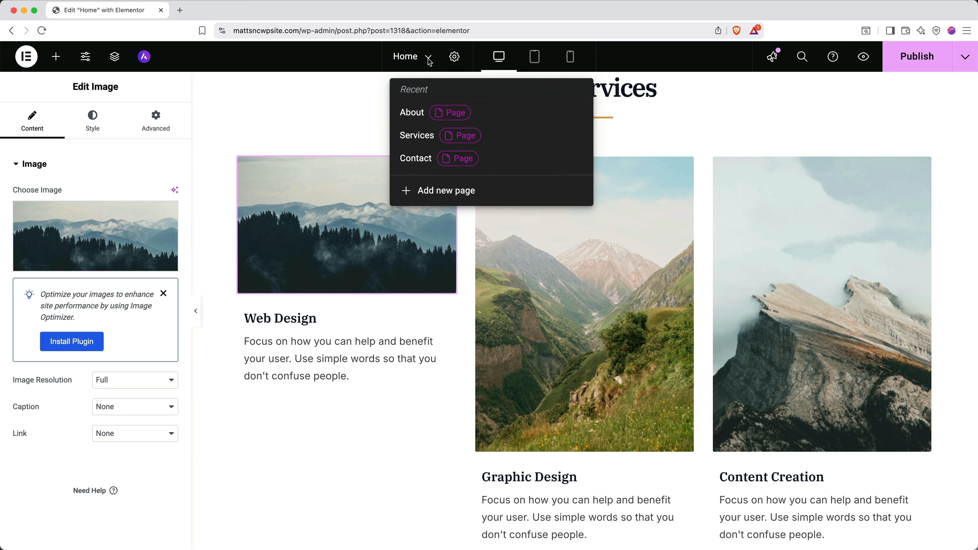
click(435, 197)
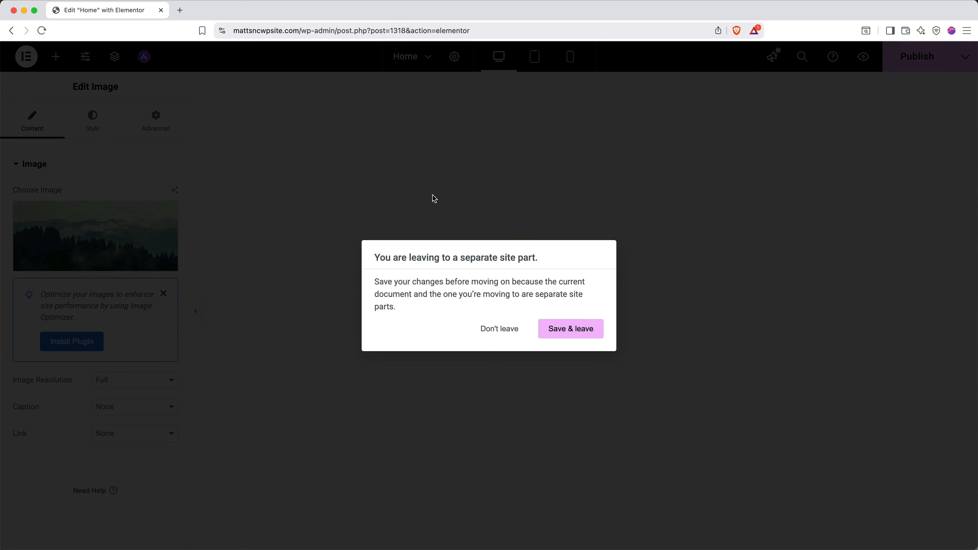
click(560, 331)
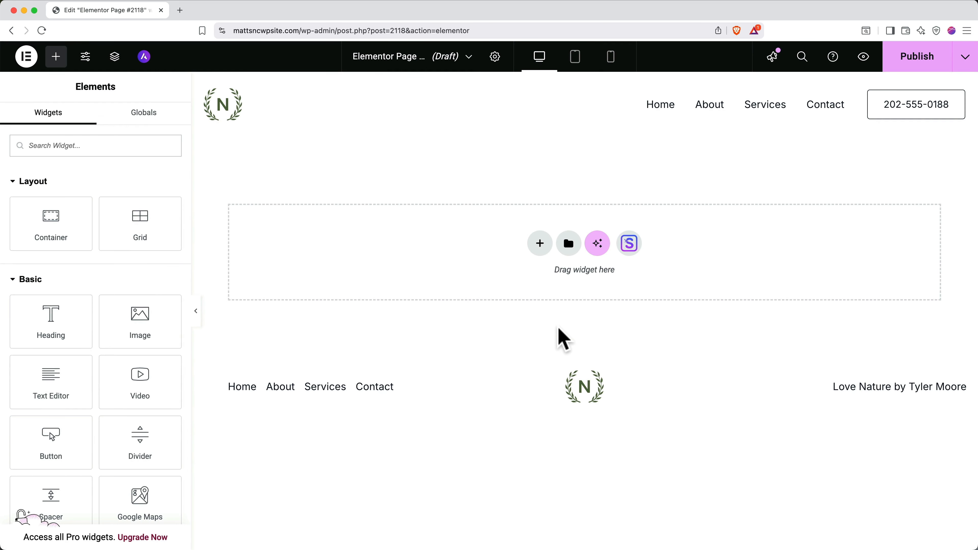
click(495, 66)
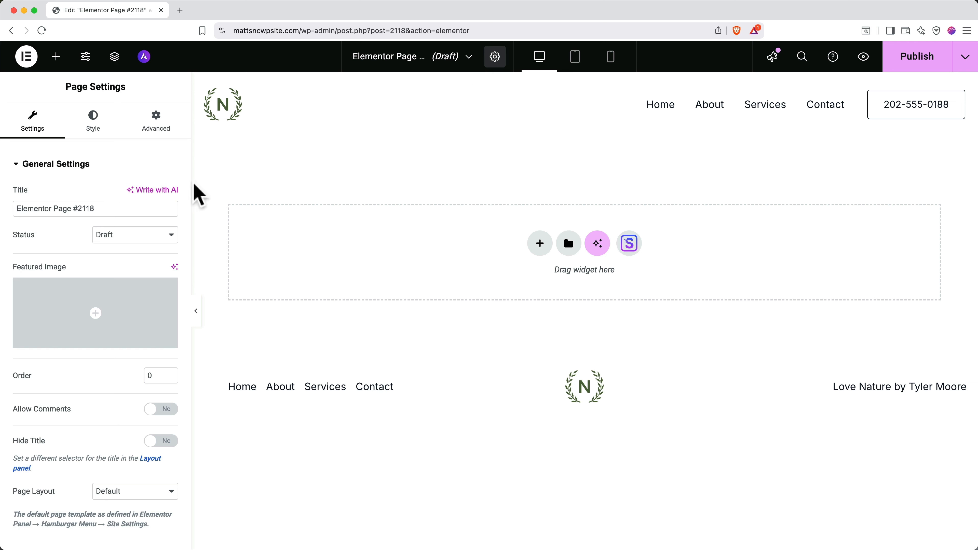
Retitle the new draft page 'The Team' in Page Settings
click(122, 212)
triple_click(122, 212)
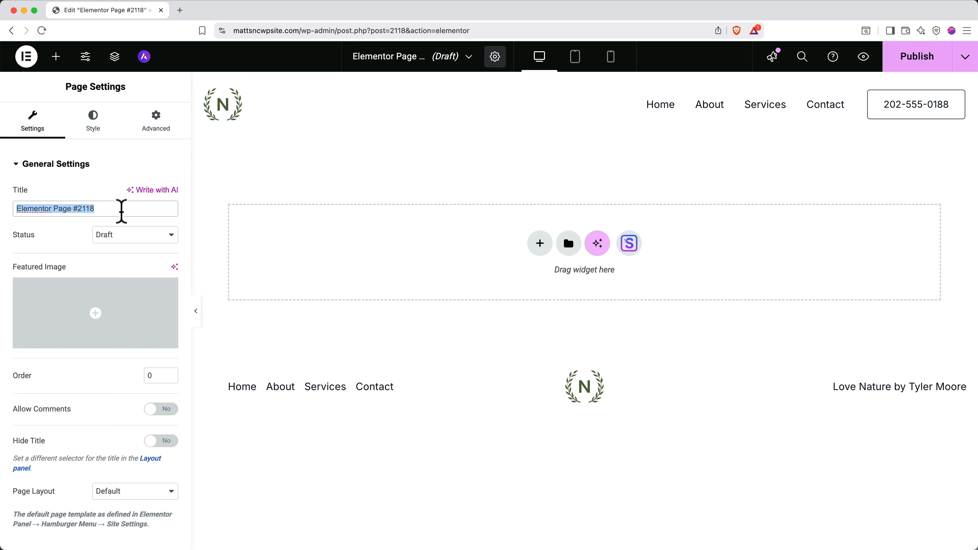
text(The Team)
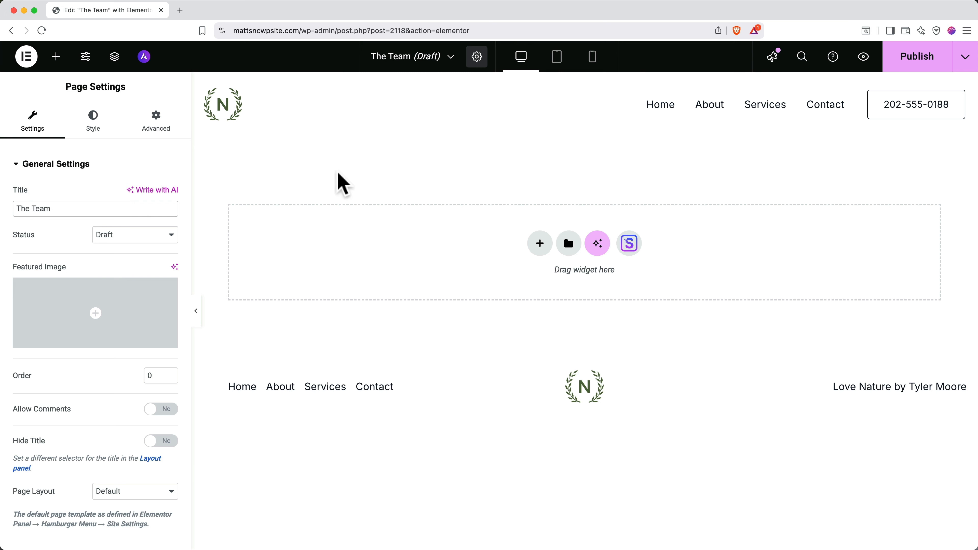
Add a two-column Flexbox container to the page, then delete it again
click(544, 245)
click(553, 278)
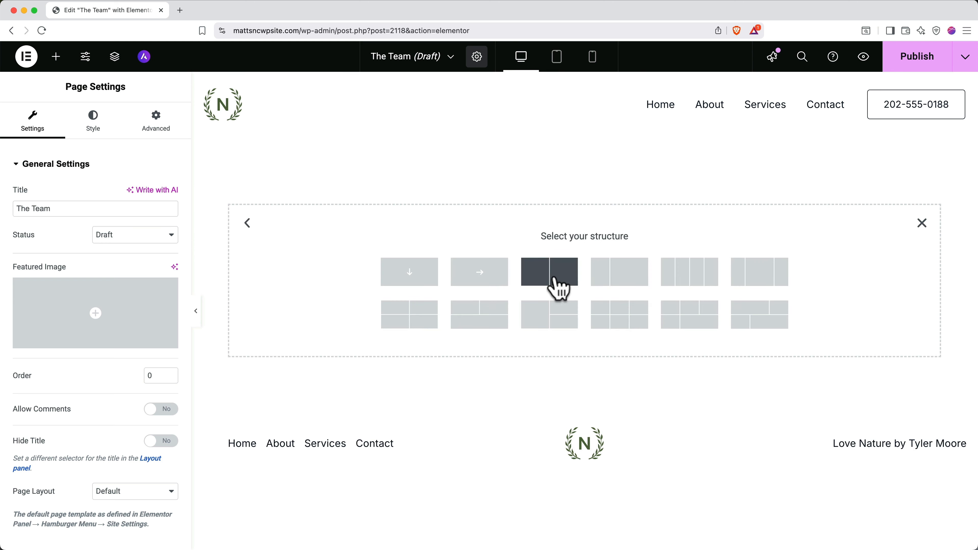
click(554, 279)
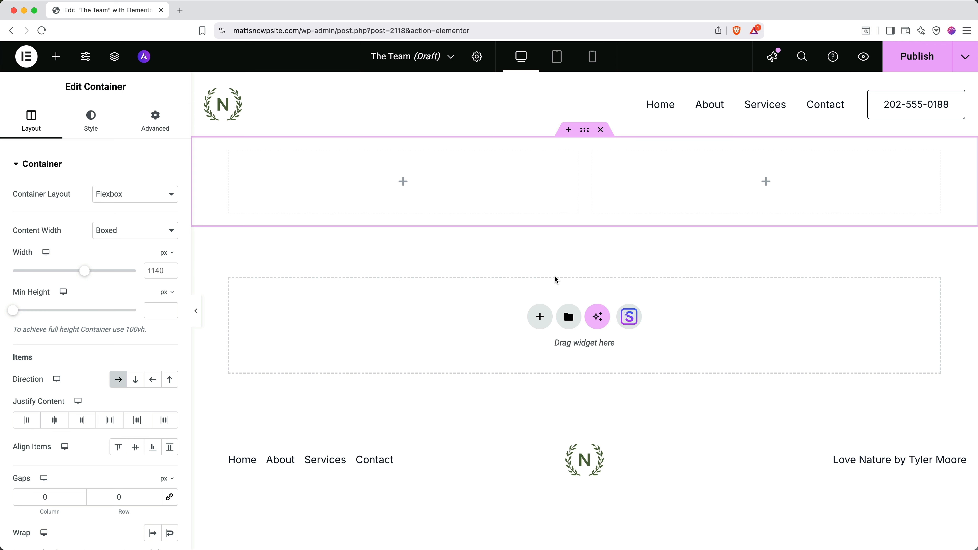
click(601, 130)
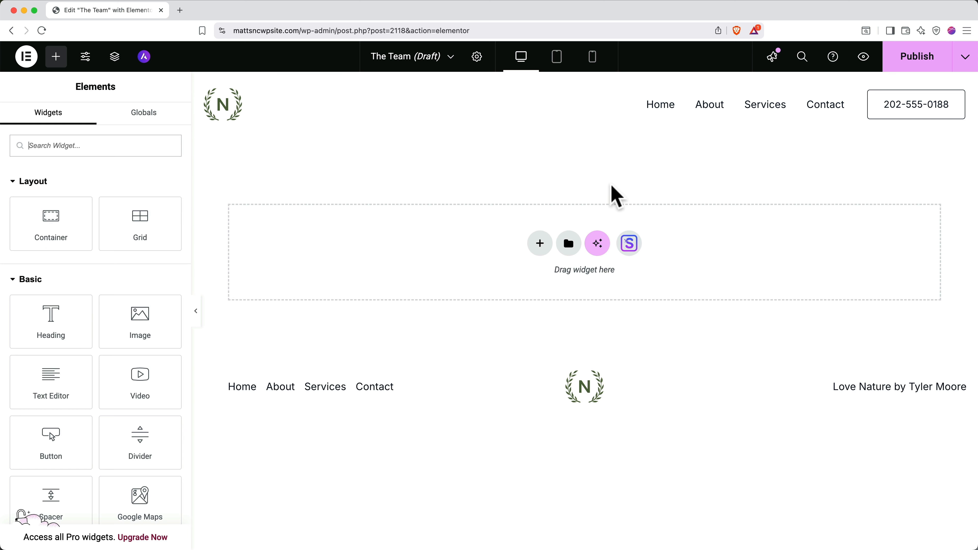
Import the Hope kit's About page template into The Team page
click(630, 244)
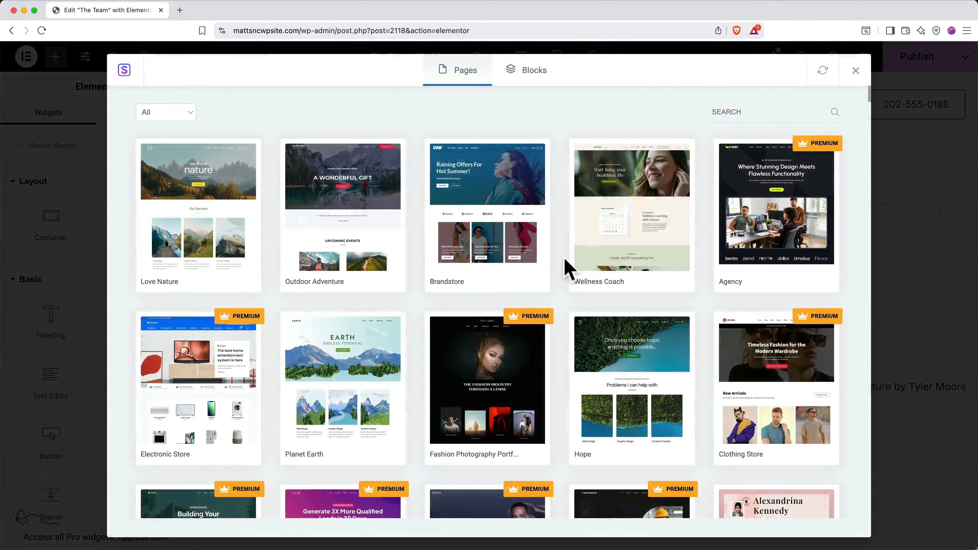
click(619, 372)
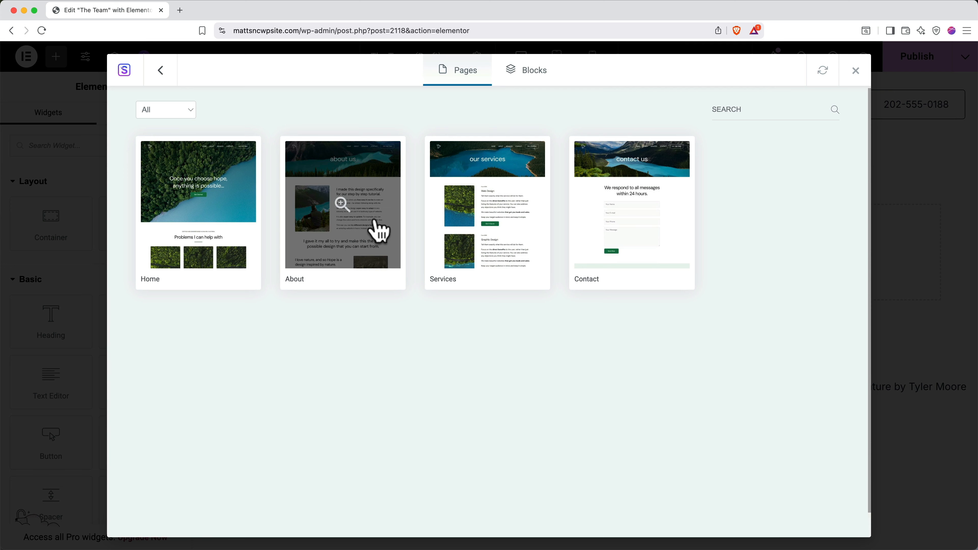
click(379, 231)
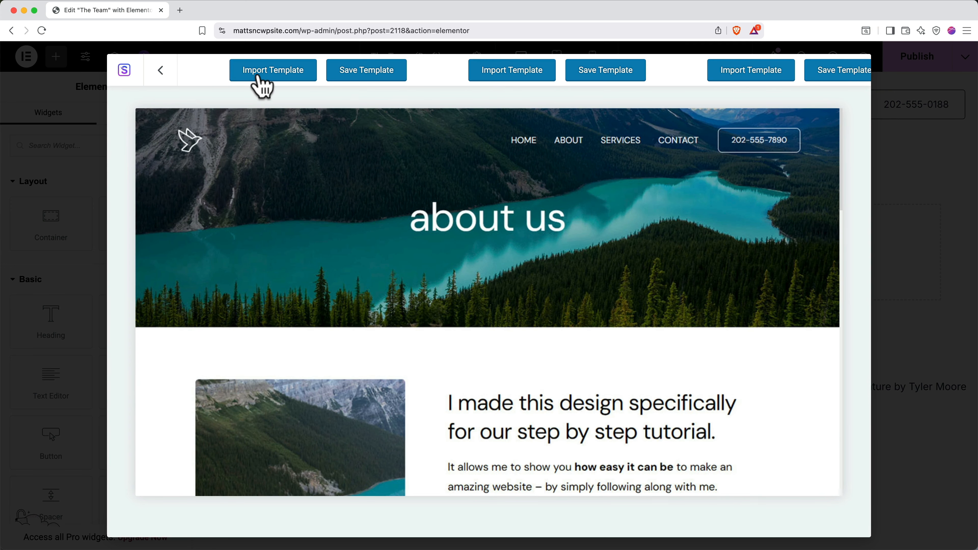
click(259, 77)
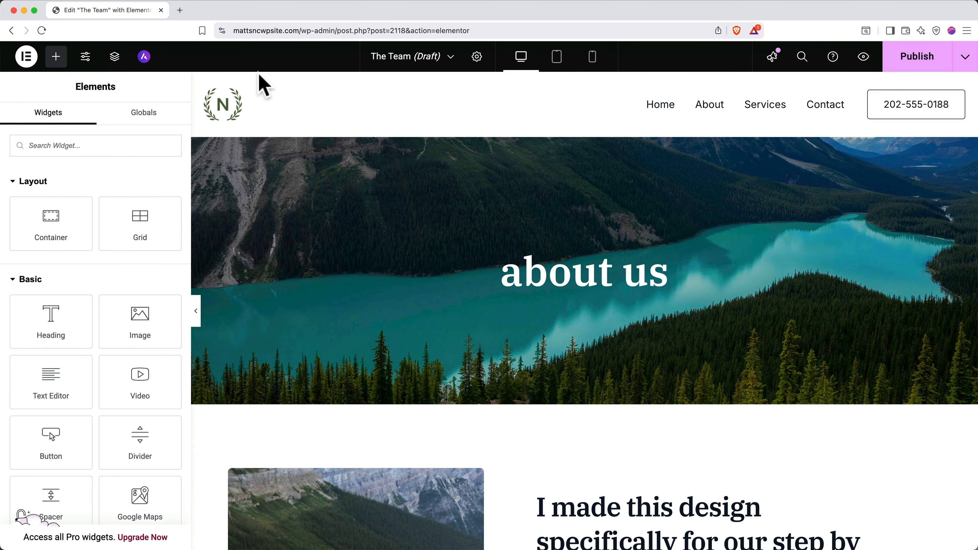
Change the 'about us' heading to 'The Team', publish the page, and preview it
triple_click(543, 269)
text(The Team)
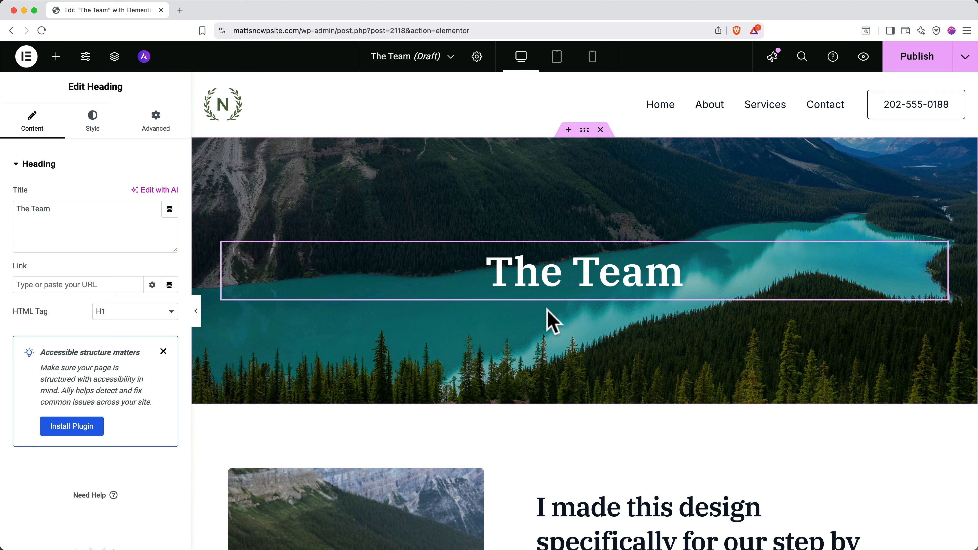
click(56, 57)
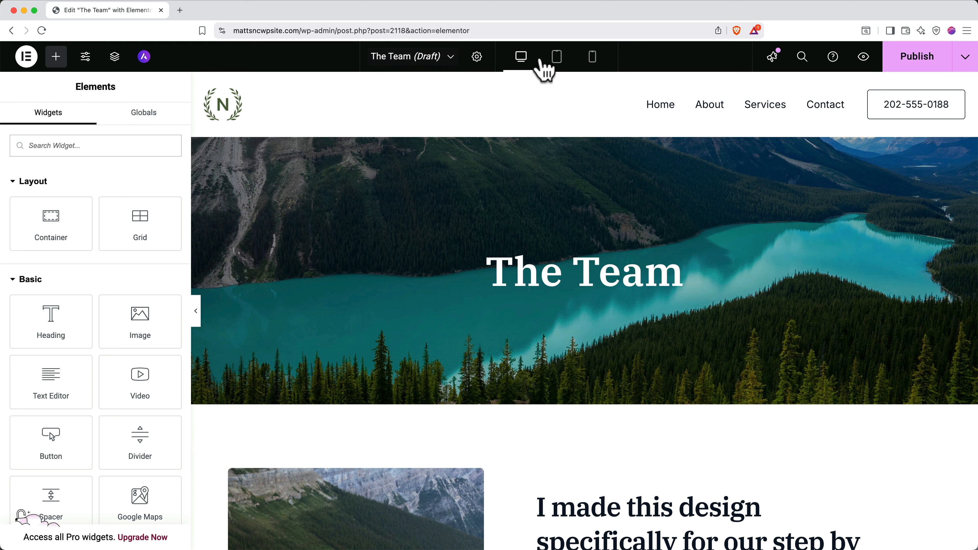
click(904, 68)
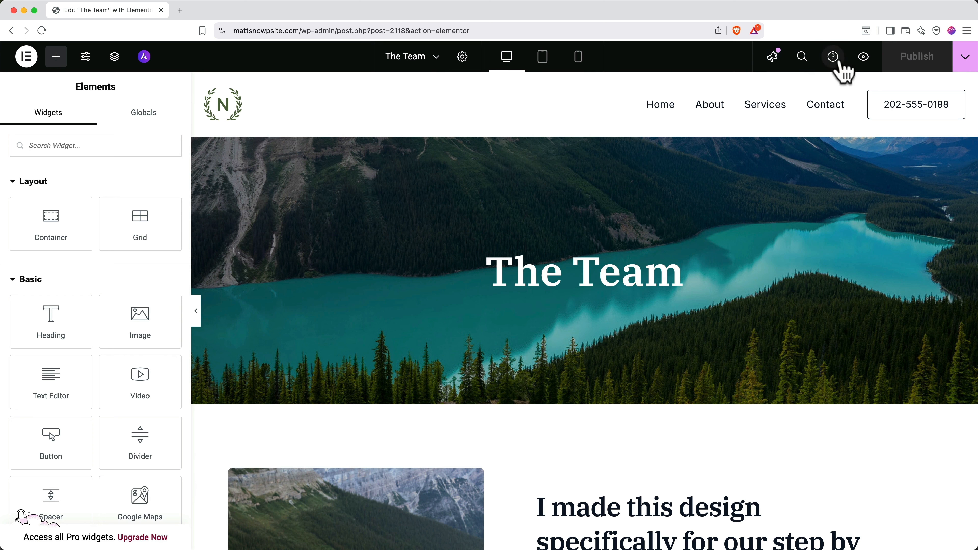
click(863, 58)
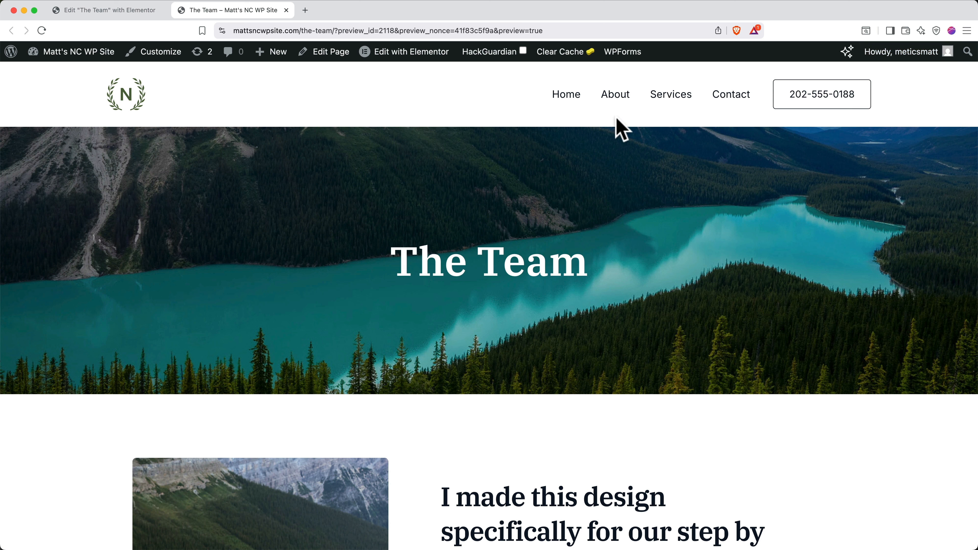
Add The Team page to the Main Menu in the Customizer and publish
click(151, 59)
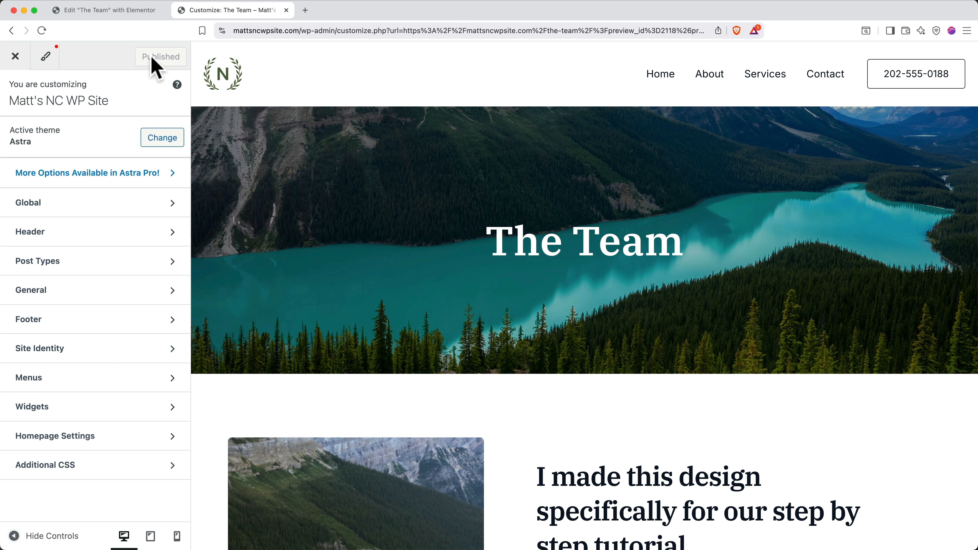
click(137, 376)
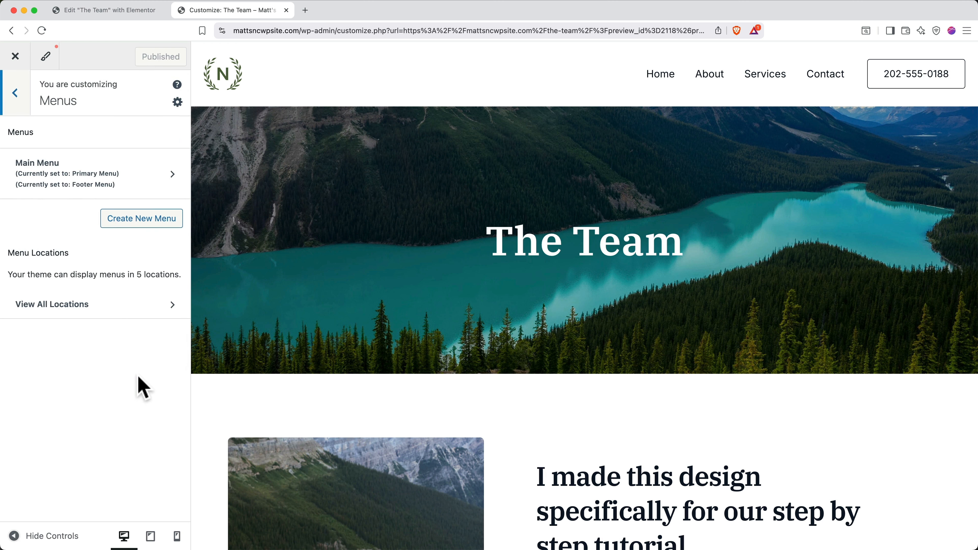
click(153, 185)
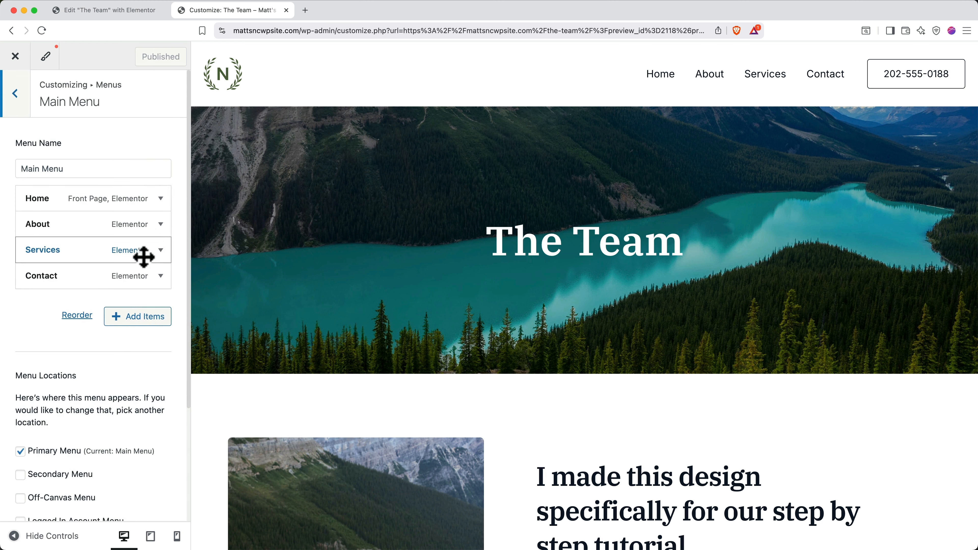
click(138, 318)
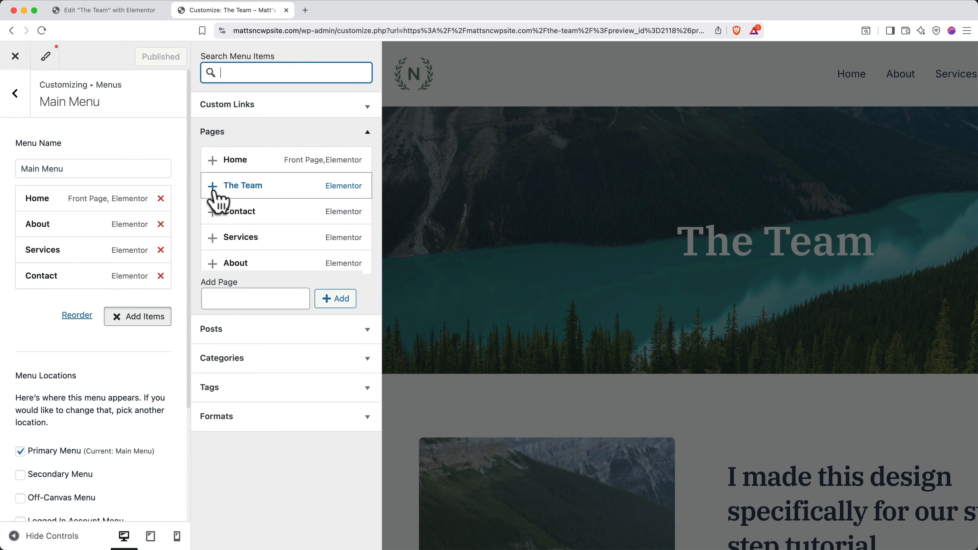
click(214, 188)
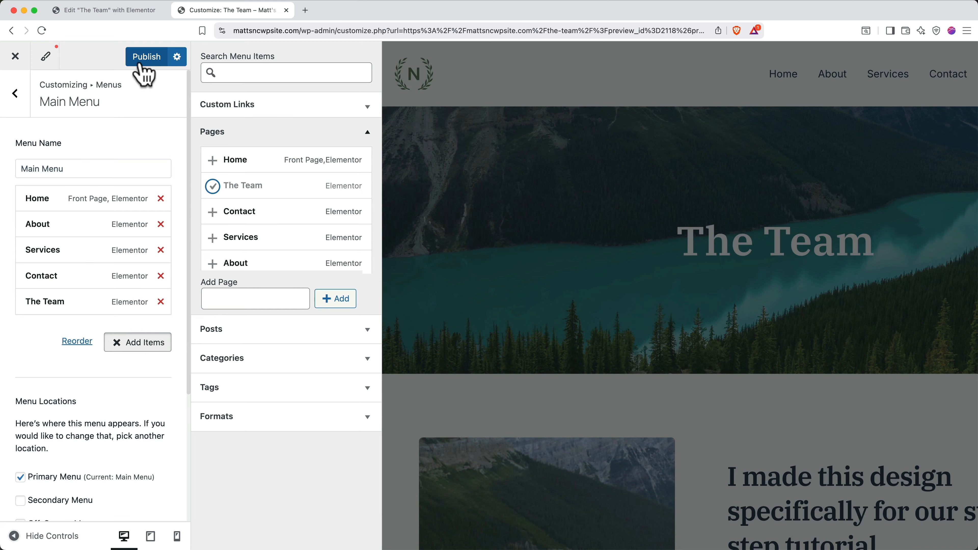
click(141, 63)
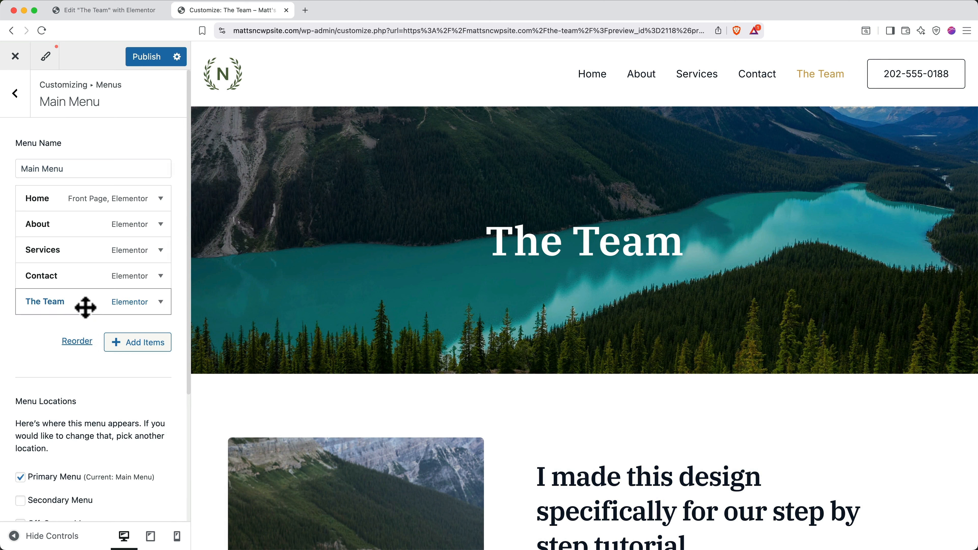
Move The Team directly below Home, publish, and return to the main Customizer panel
drag(84, 307, 66, 223)
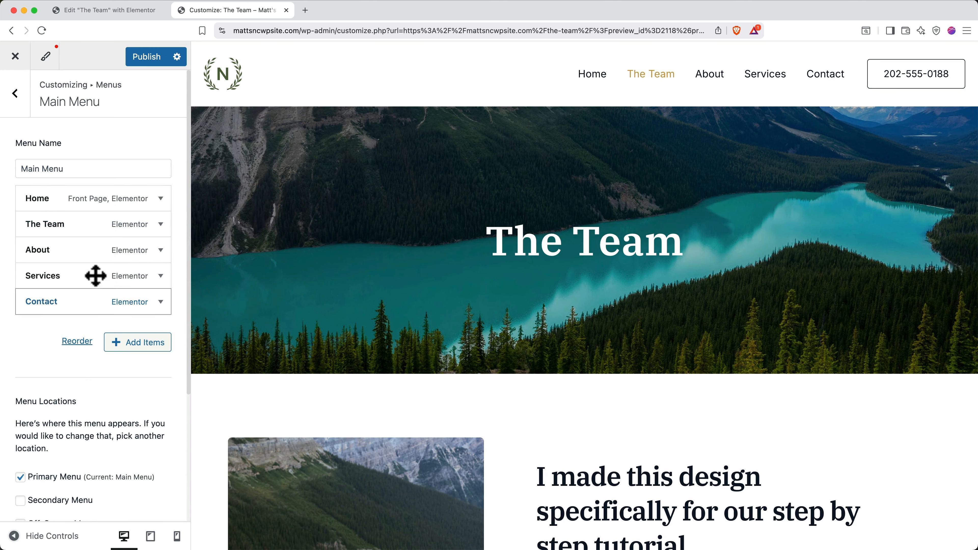
click(149, 63)
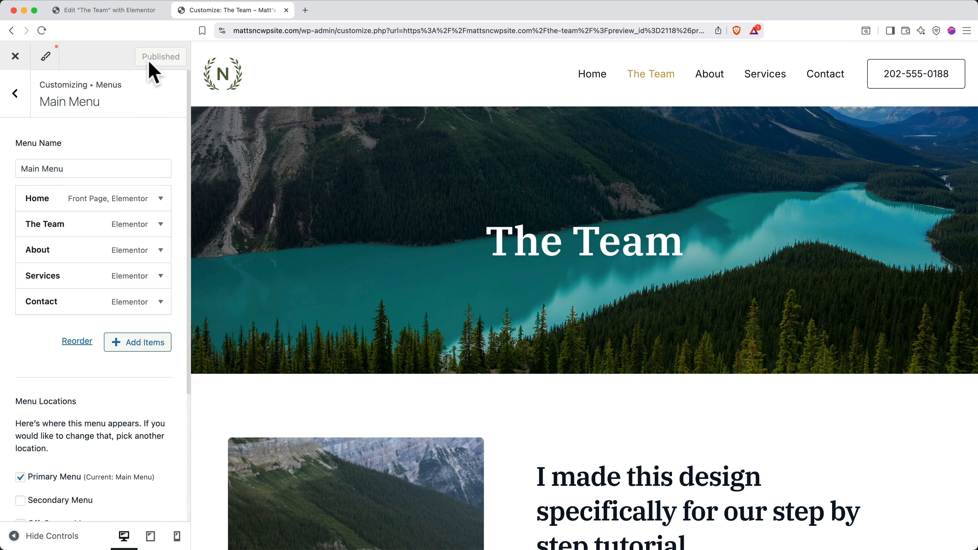
click(19, 97)
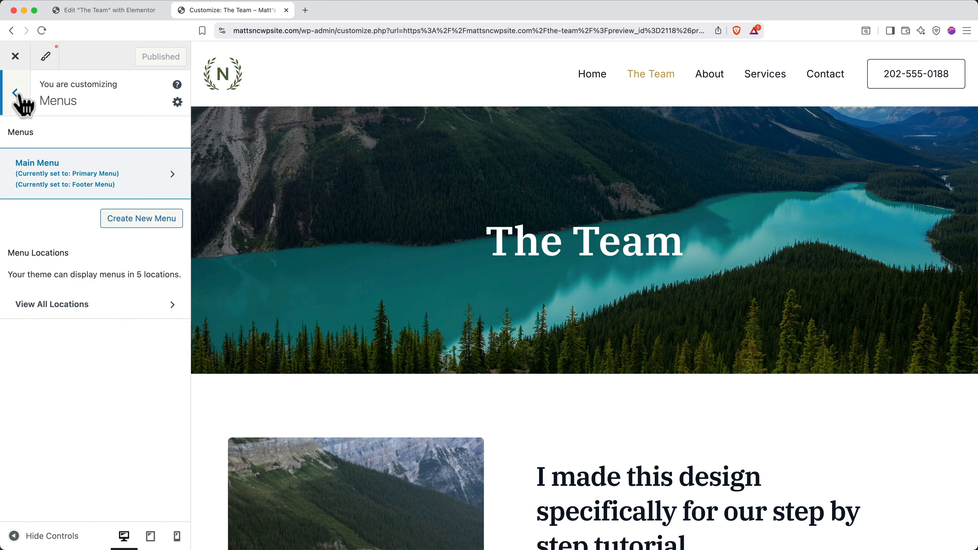
click(20, 98)
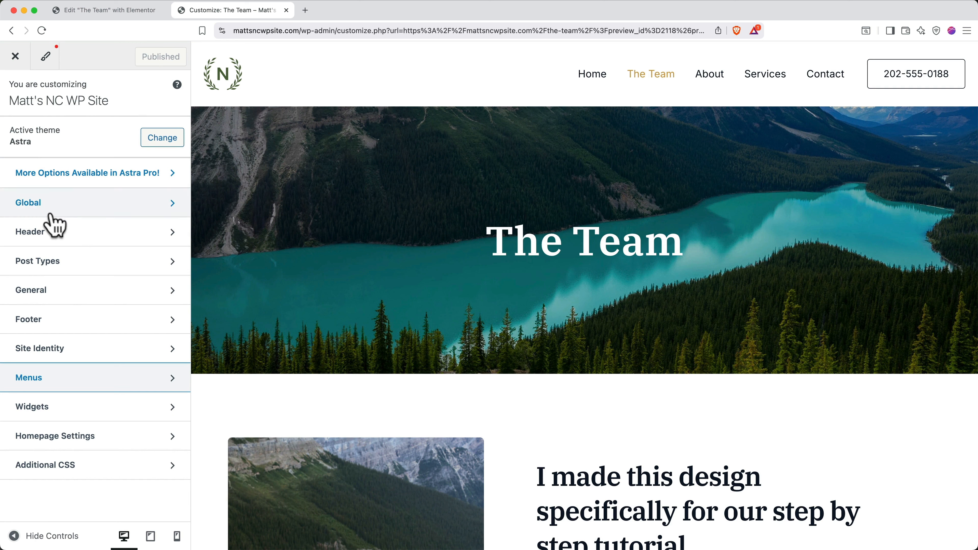
Replace the header's N wreath logo with the MATT logo image, skipping cropping
click(54, 239)
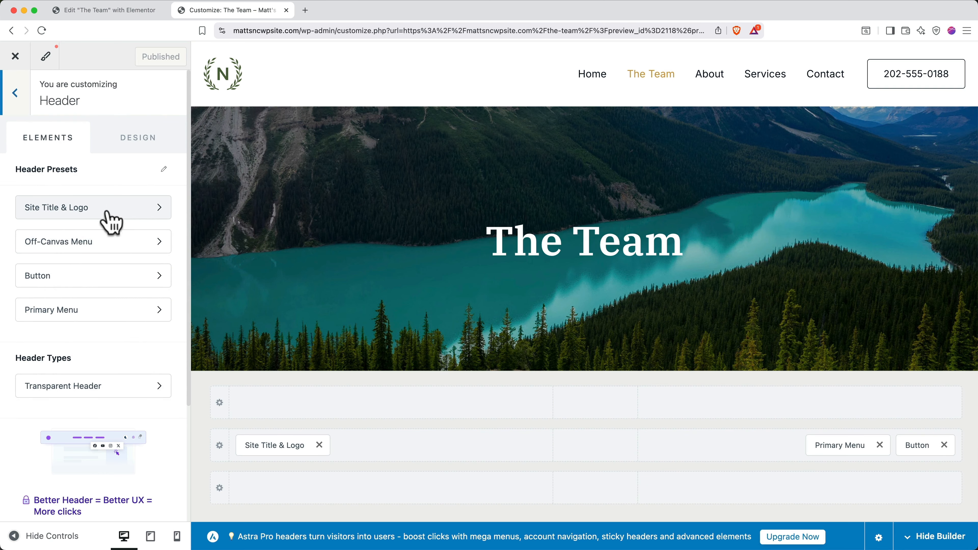
click(120, 210)
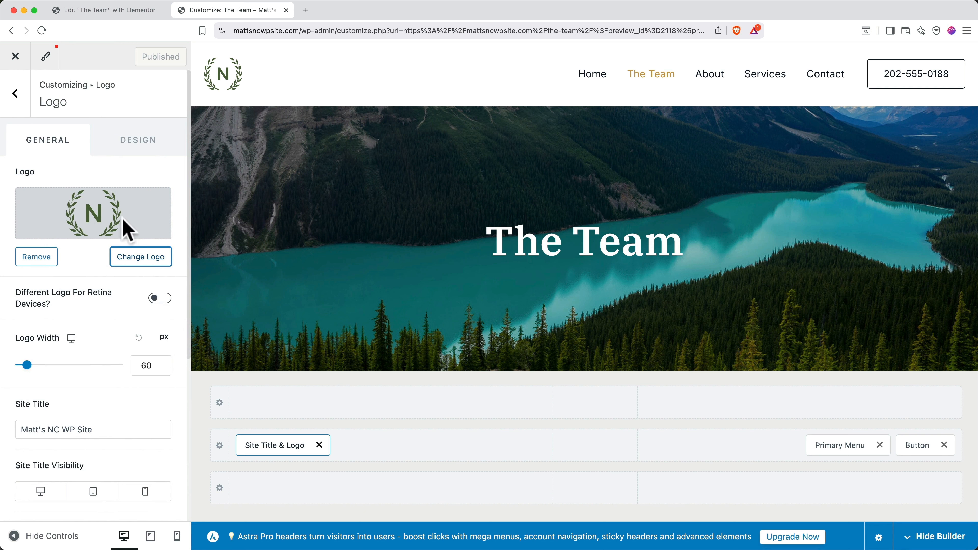
click(141, 258)
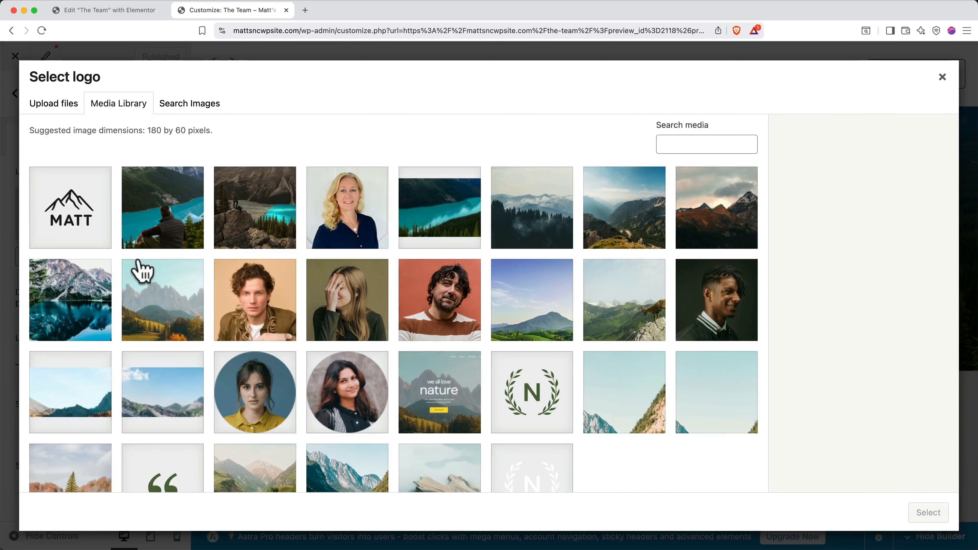
click(79, 218)
click(928, 514)
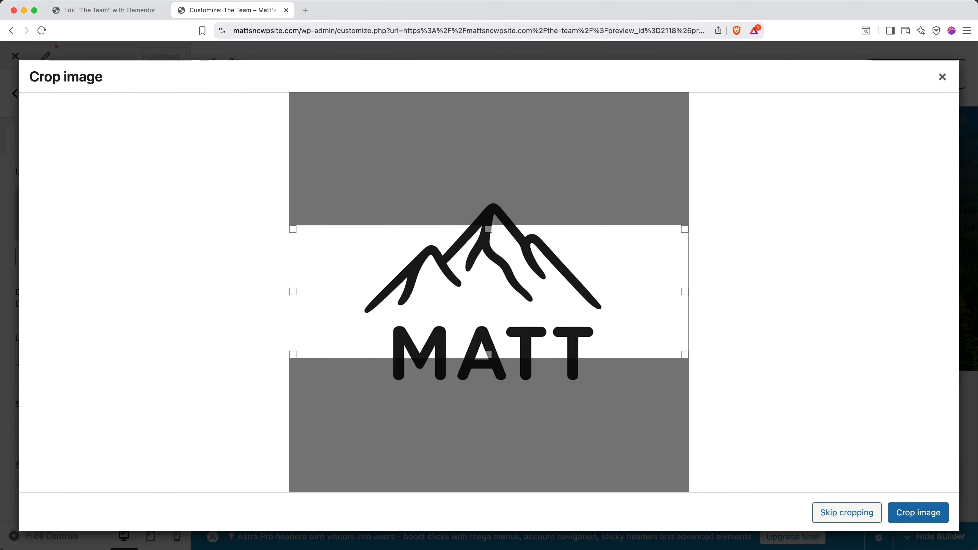
click(850, 514)
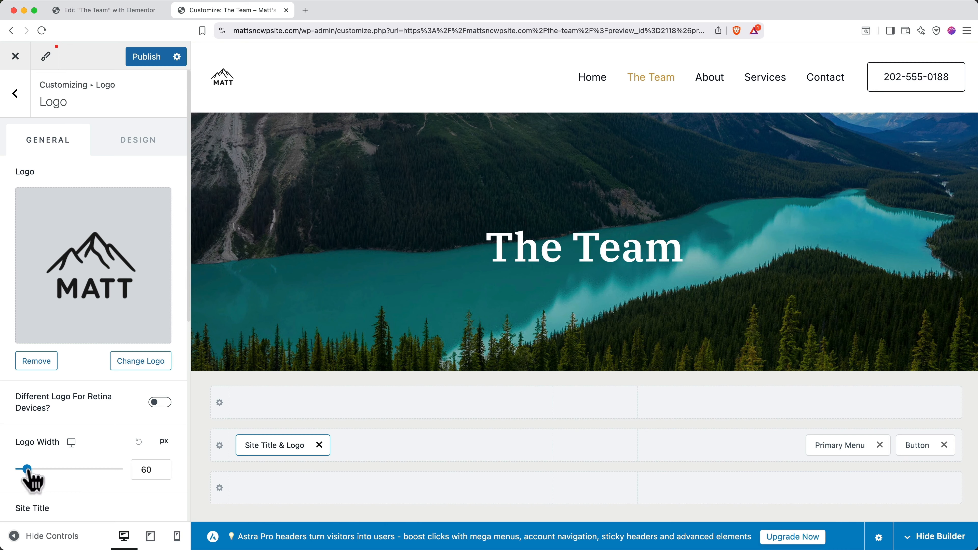
Widen the header logo from 60 to 82 px
drag(27, 469, 31, 469)
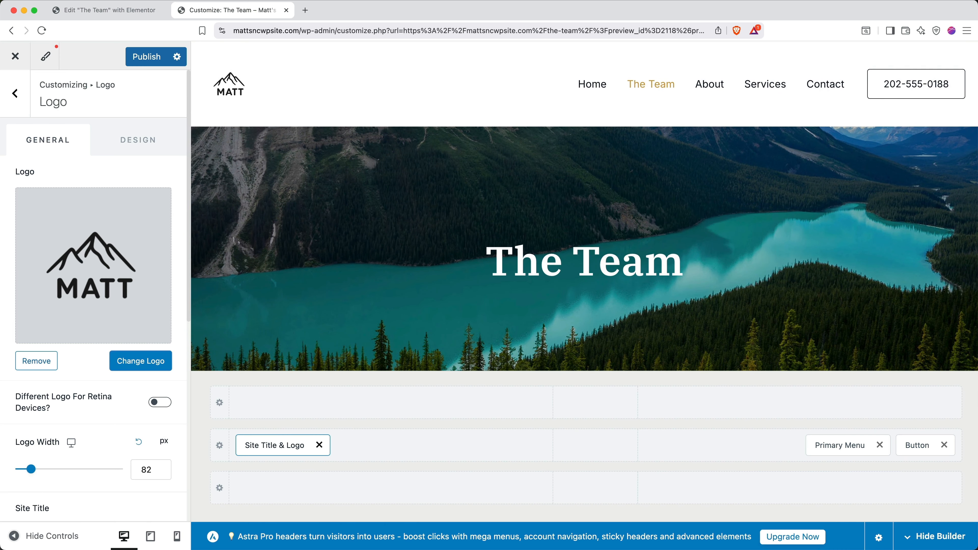
click(15, 103)
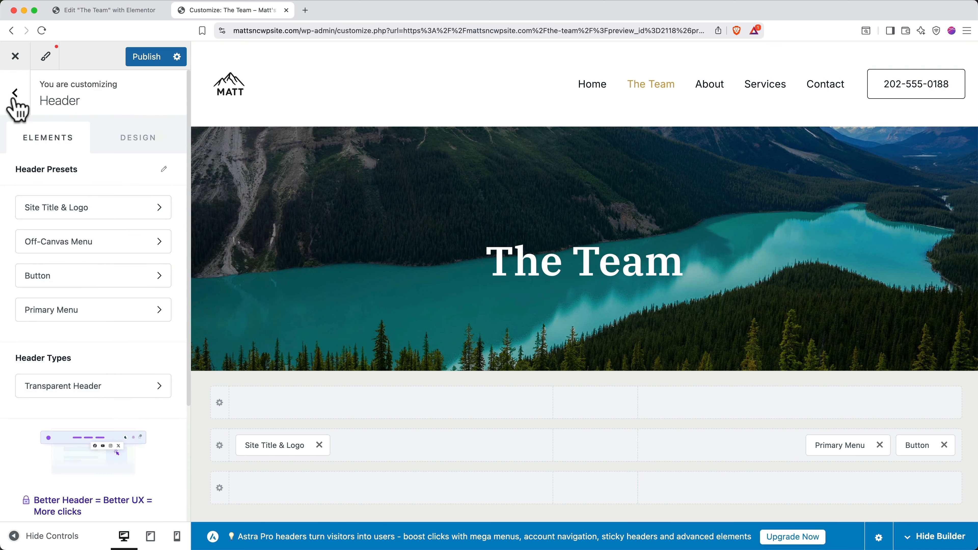
click(15, 101)
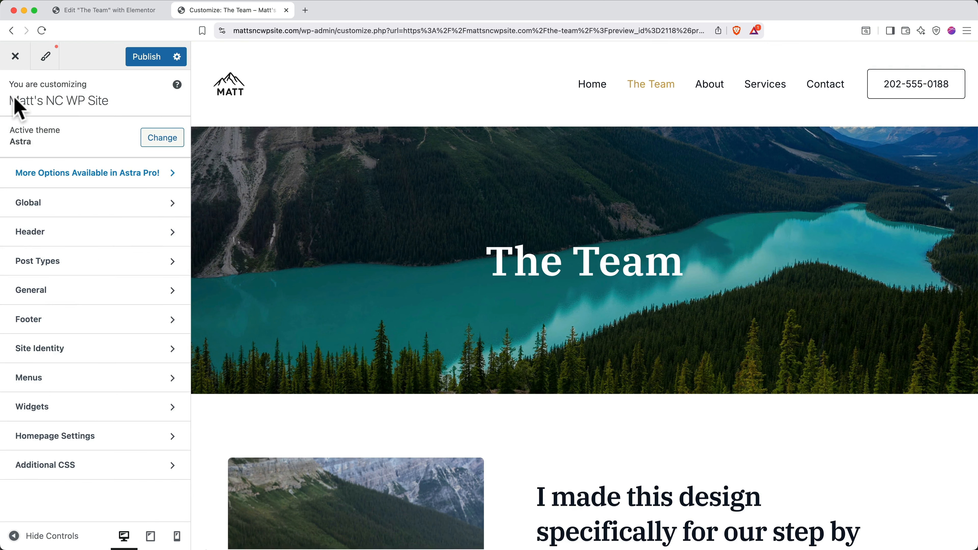
Move the footer's HTML 1 logo block into the left column before Footer Menu, publish, and view the live The Team page
click(81, 324)
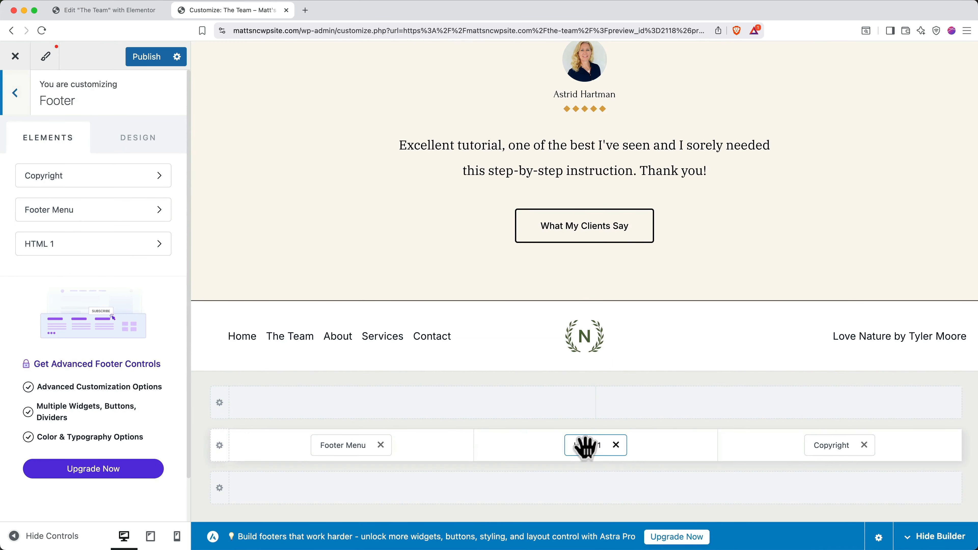
drag(584, 447, 297, 458)
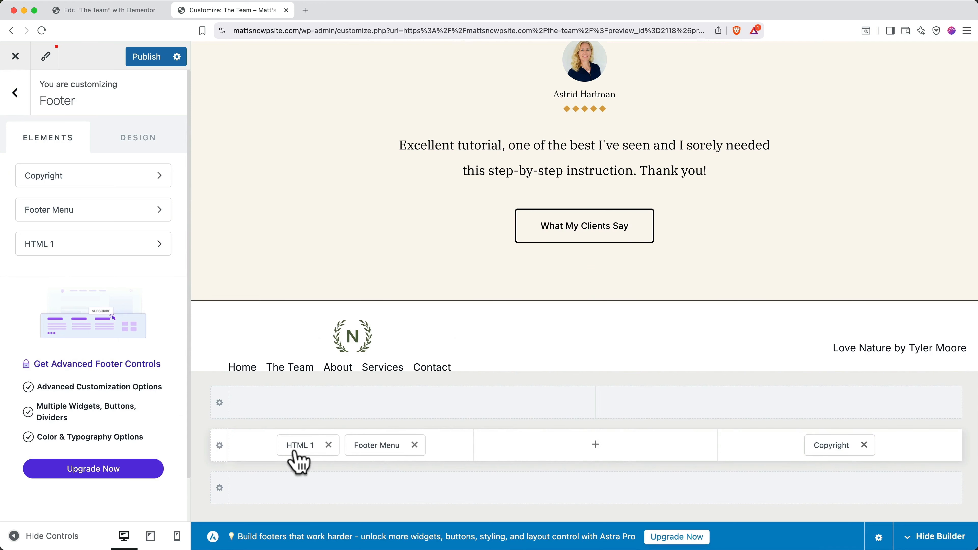
click(149, 60)
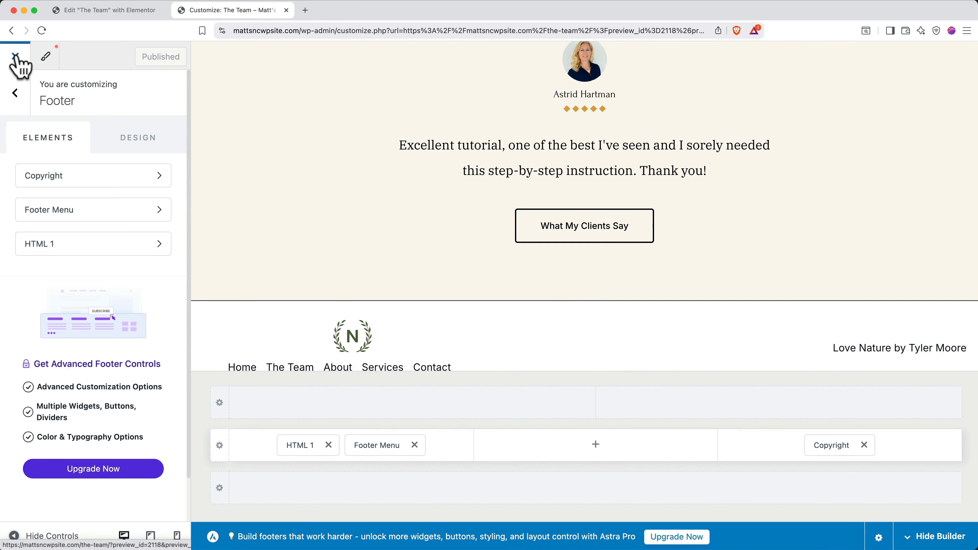
click(15, 56)
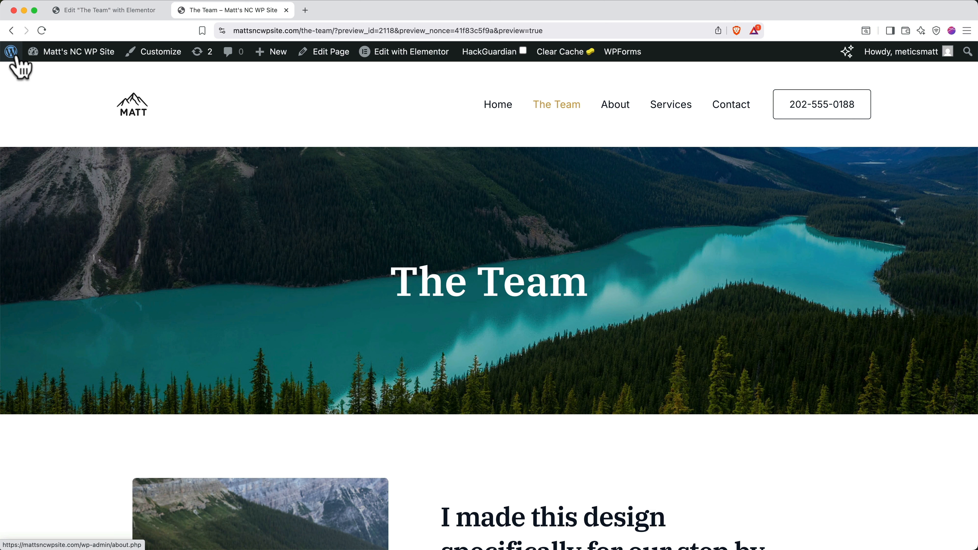
scroll(425, 525, down, 3)
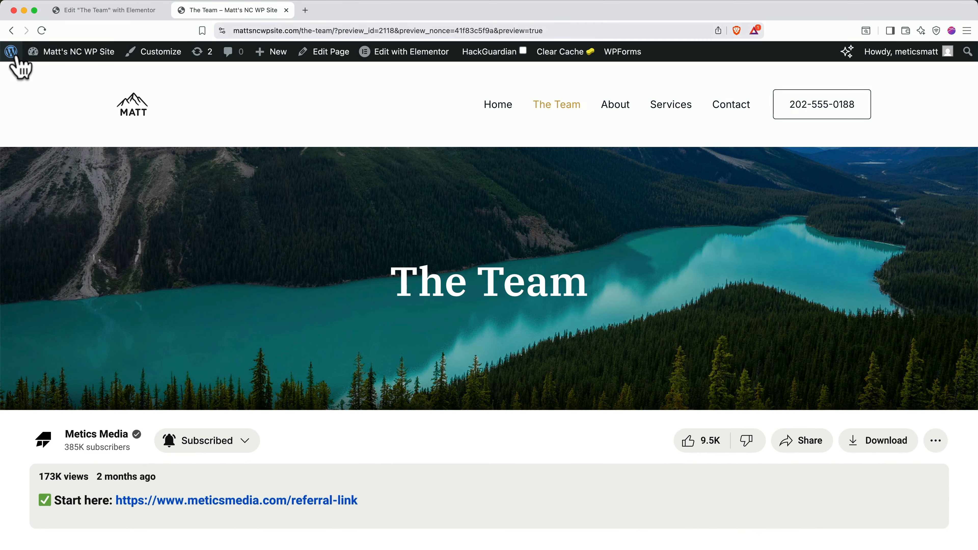